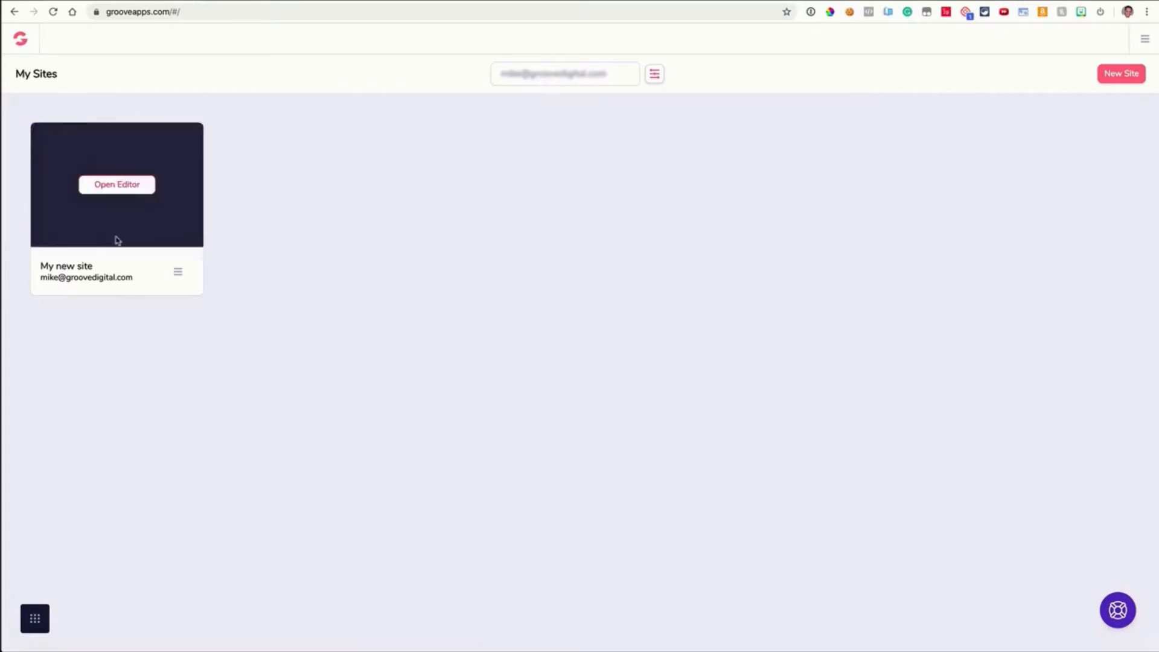
left_click(38, 623)
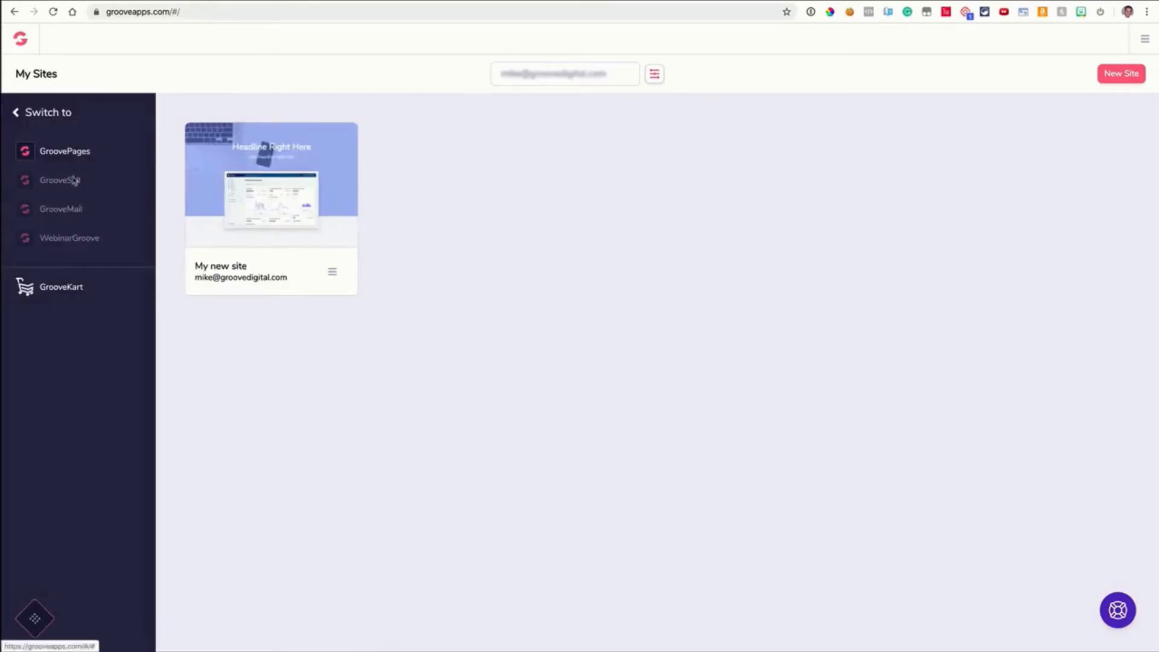
left_click(35, 617)
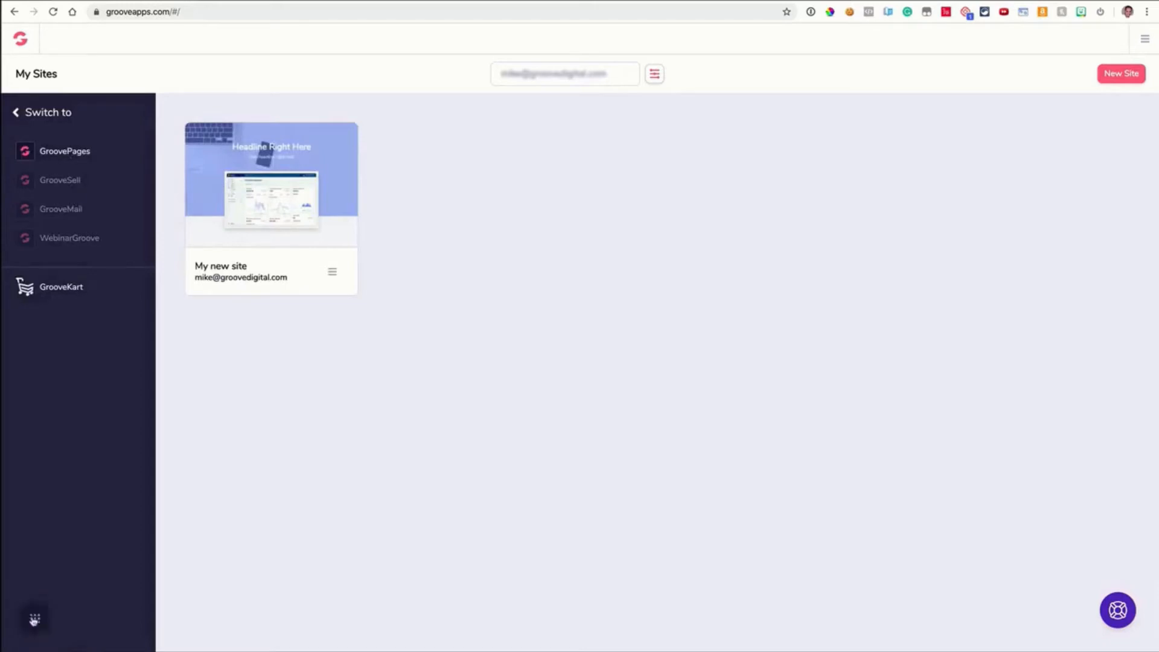
left_click(1145, 41)
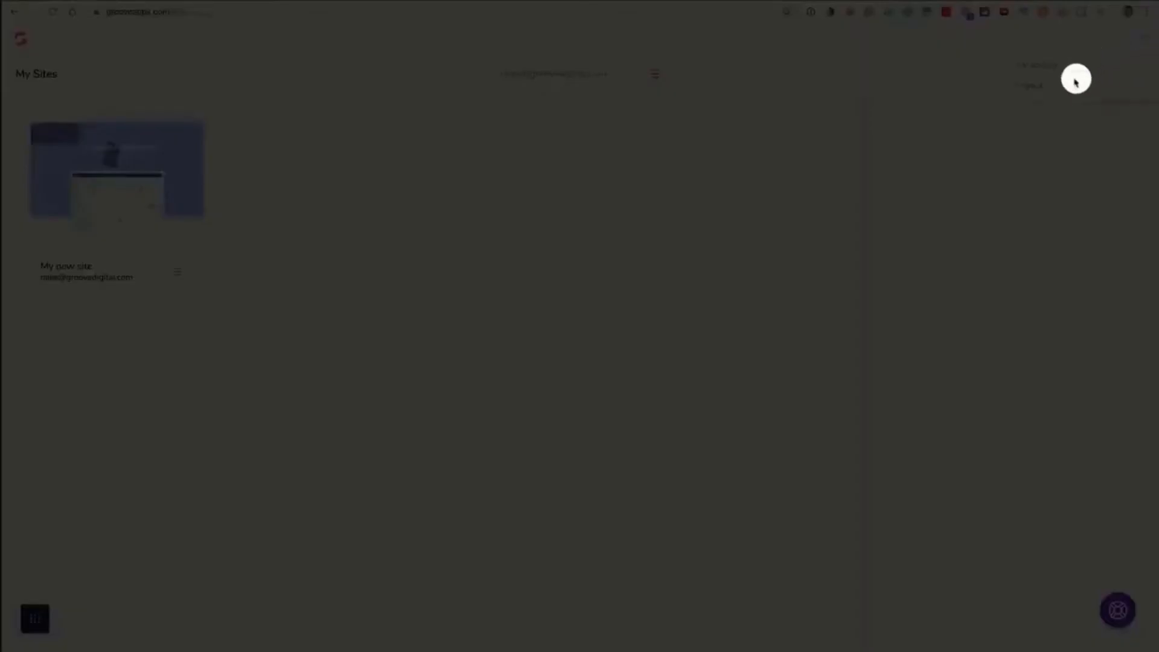
left_click(1145, 41)
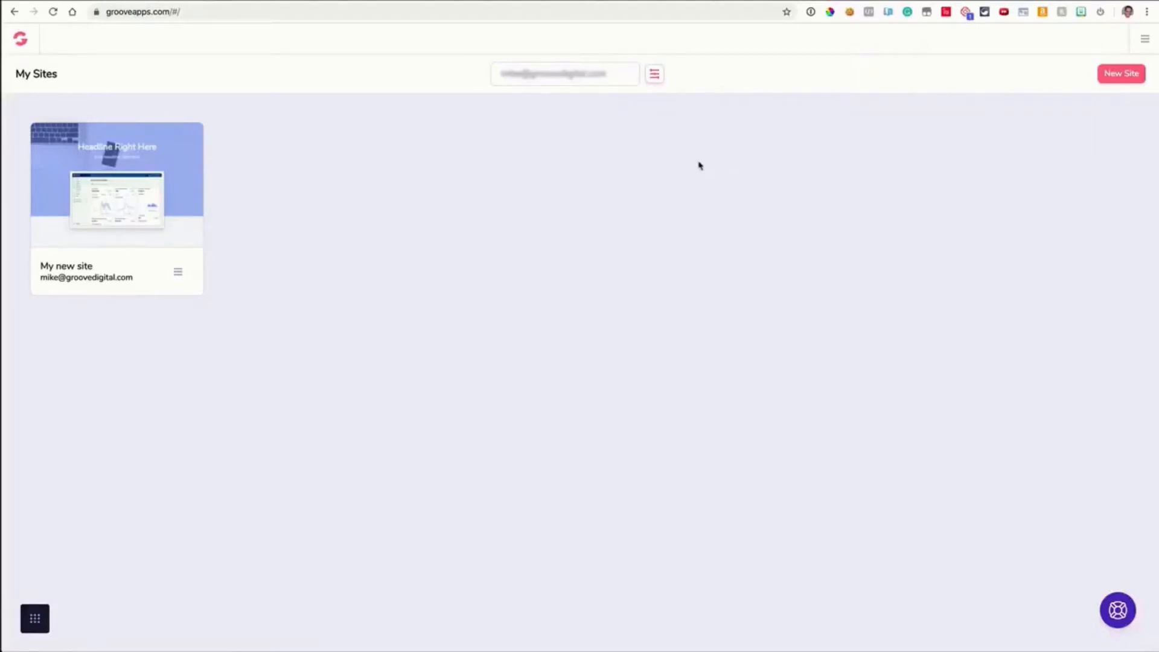
Examine the site list's filter and sort options, then close the filters panel
left_click(654, 74)
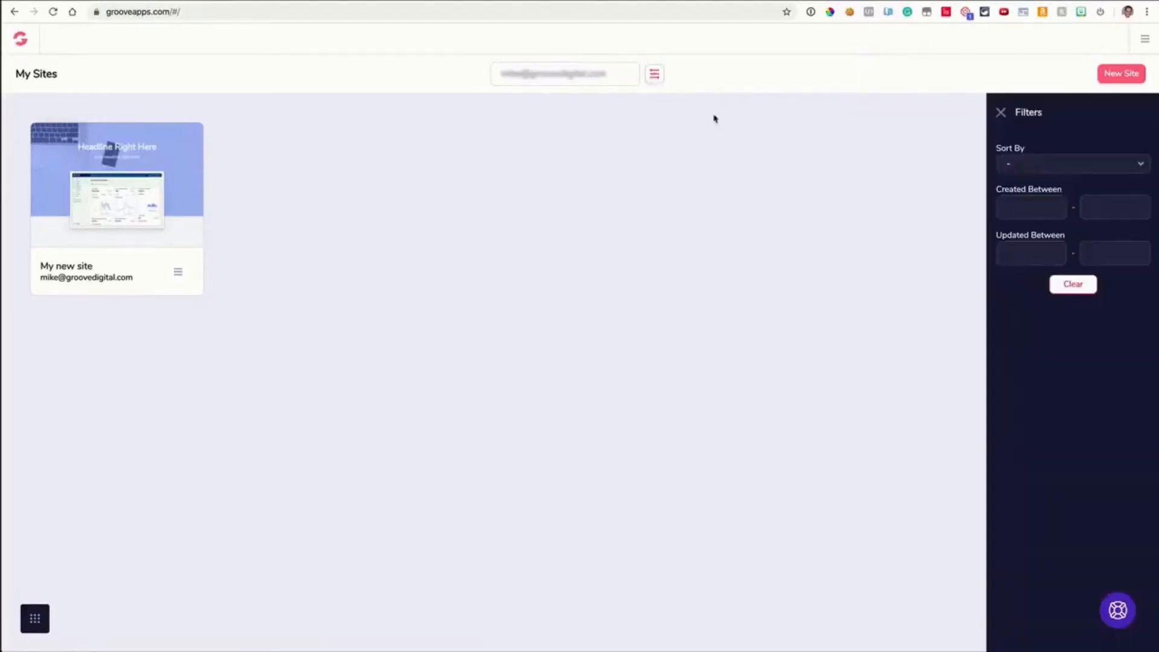
left_click(1023, 169)
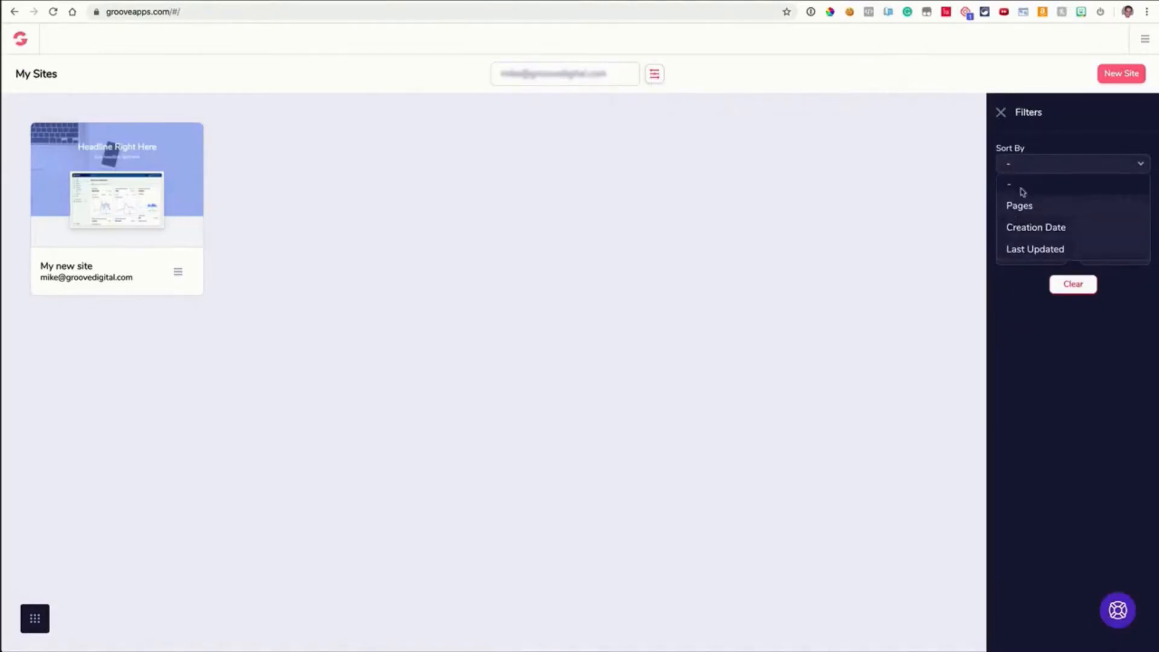
left_click(1016, 165)
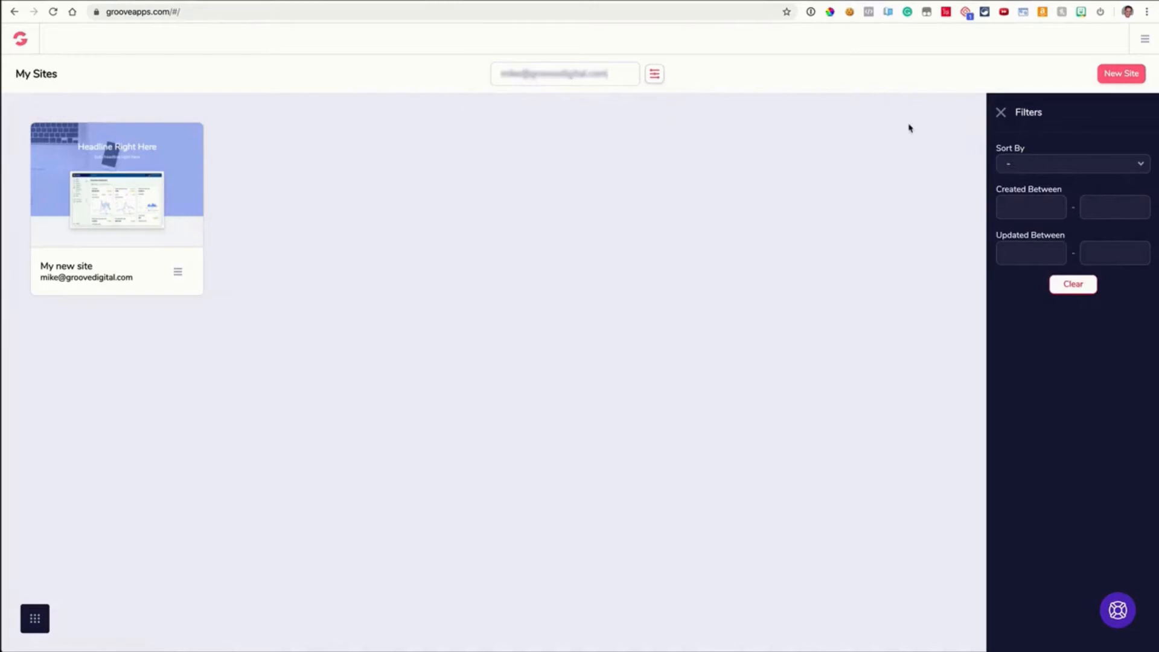
left_click(1000, 113)
Create a new site starting from the blank template
left_click(1119, 74)
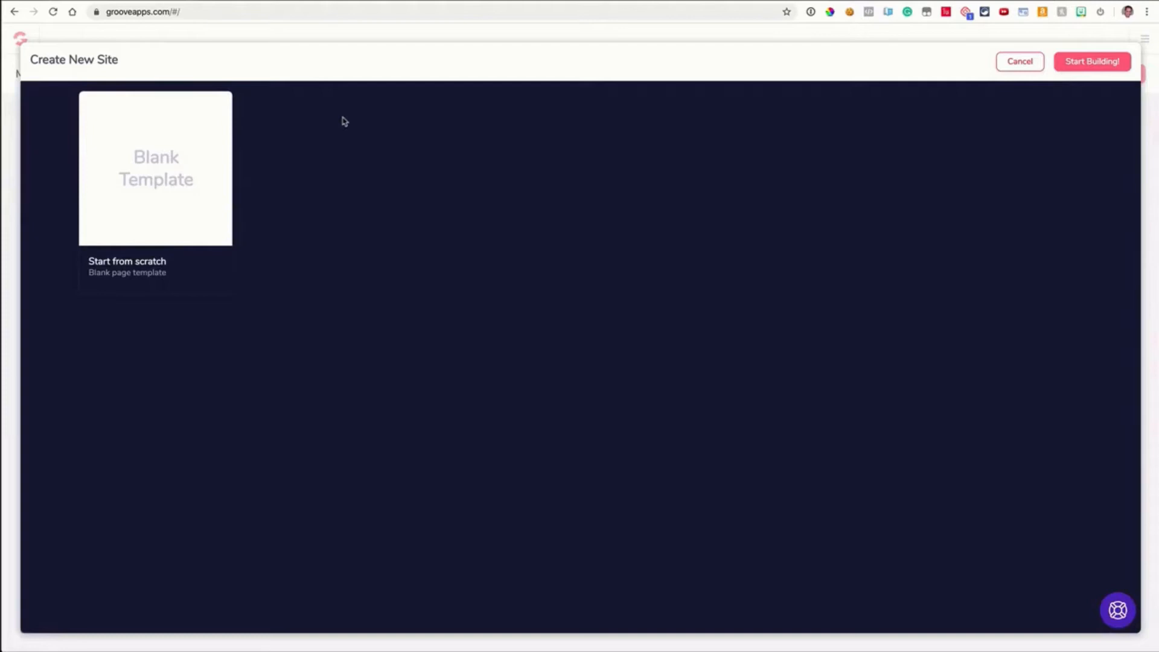
left_click(199, 176)
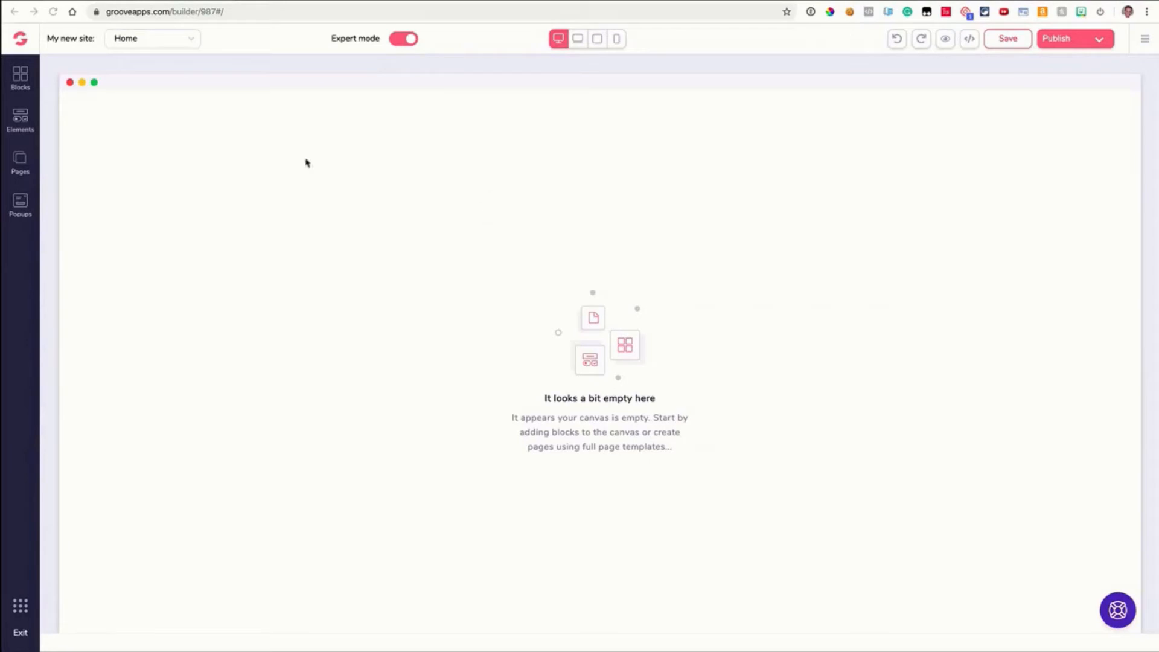
Review the site's page list and the Expert mode toggle in the builder
left_click(170, 45)
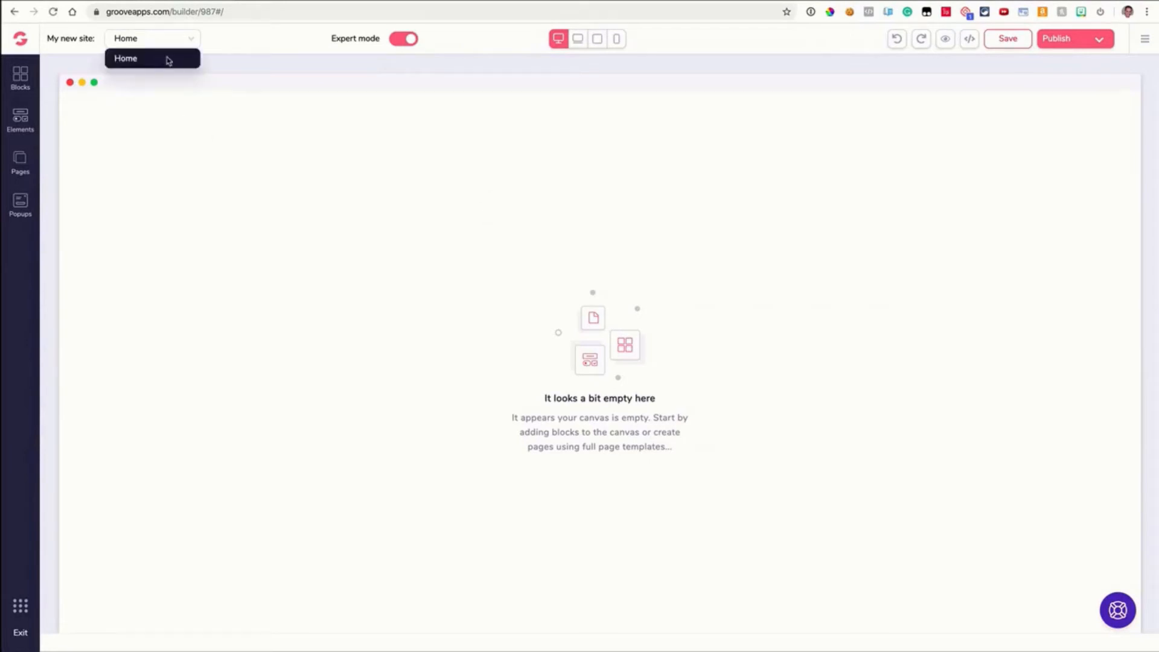
left_click(168, 59)
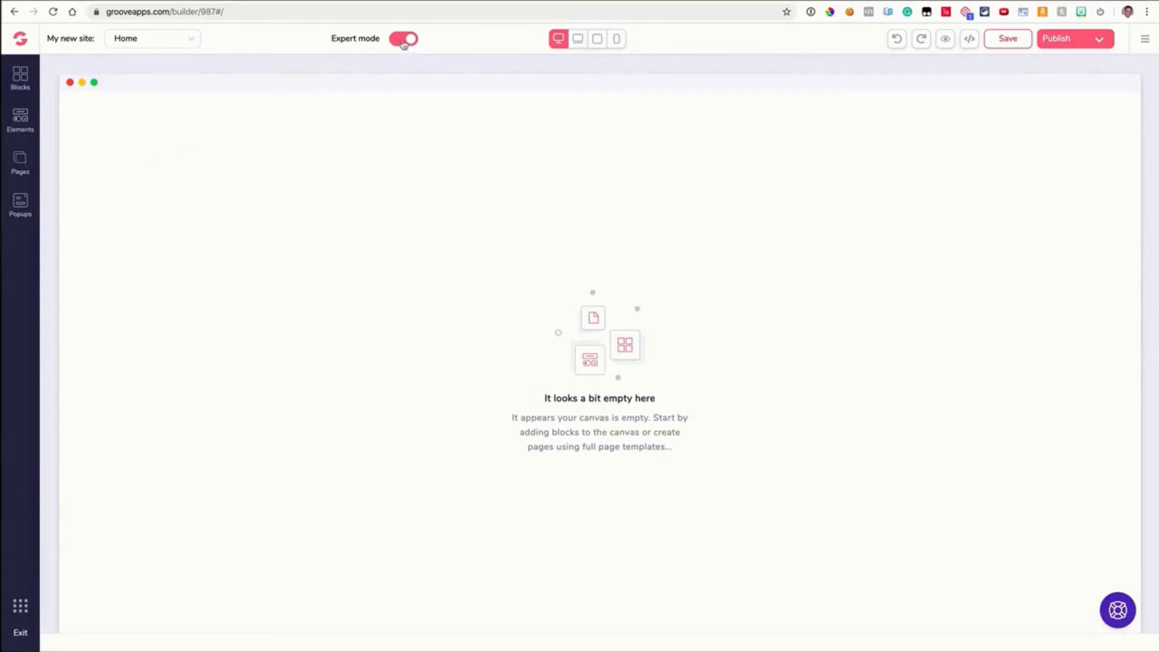
left_click(403, 41)
left_click(416, 41)
Open the site settings and rename the business or website name to My Demo Site
left_click(1141, 47)
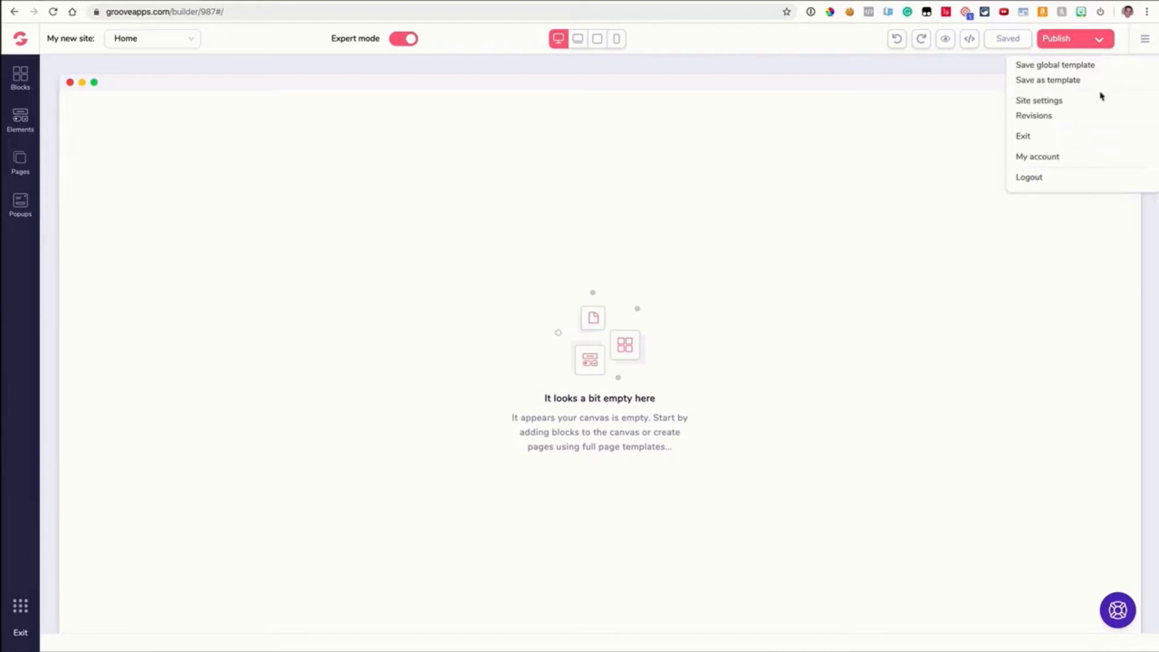
left_click(1050, 105)
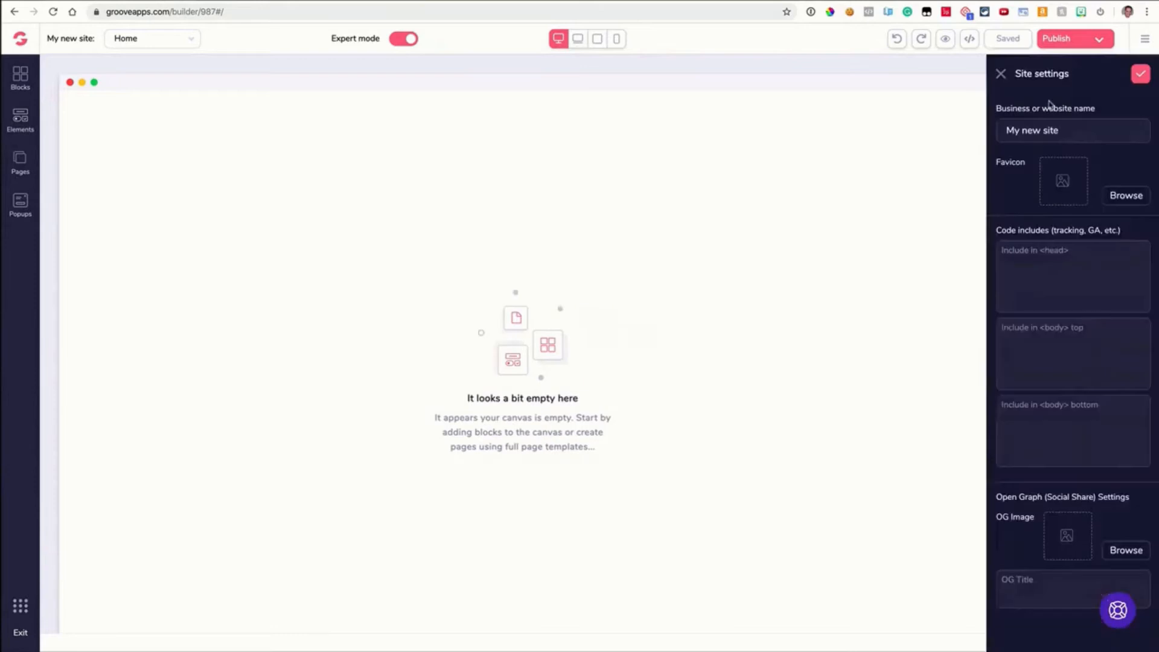
triple_click(1029, 129)
type("My Demo Site")
Examine the head and body code include fields in the site settings
mouse_move(560, 1)
left_click(1020, 255)
left_click(1032, 329)
left_click(1037, 418)
Switch to the Canva browser window
left_click(232, 1)
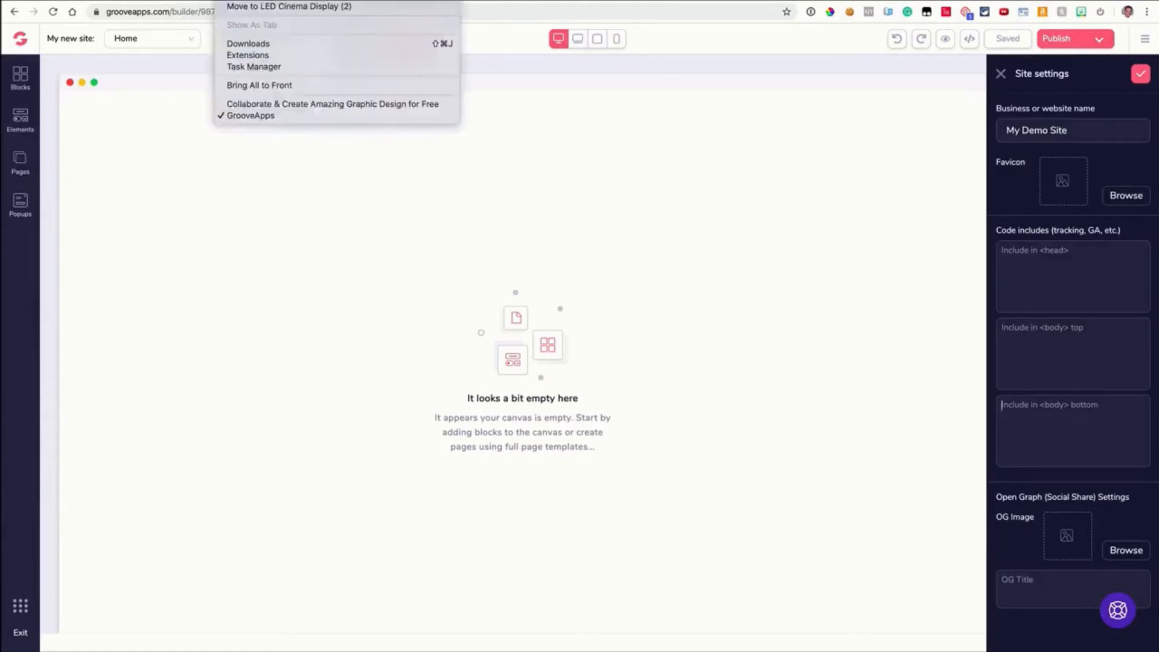
left_click(258, 104)
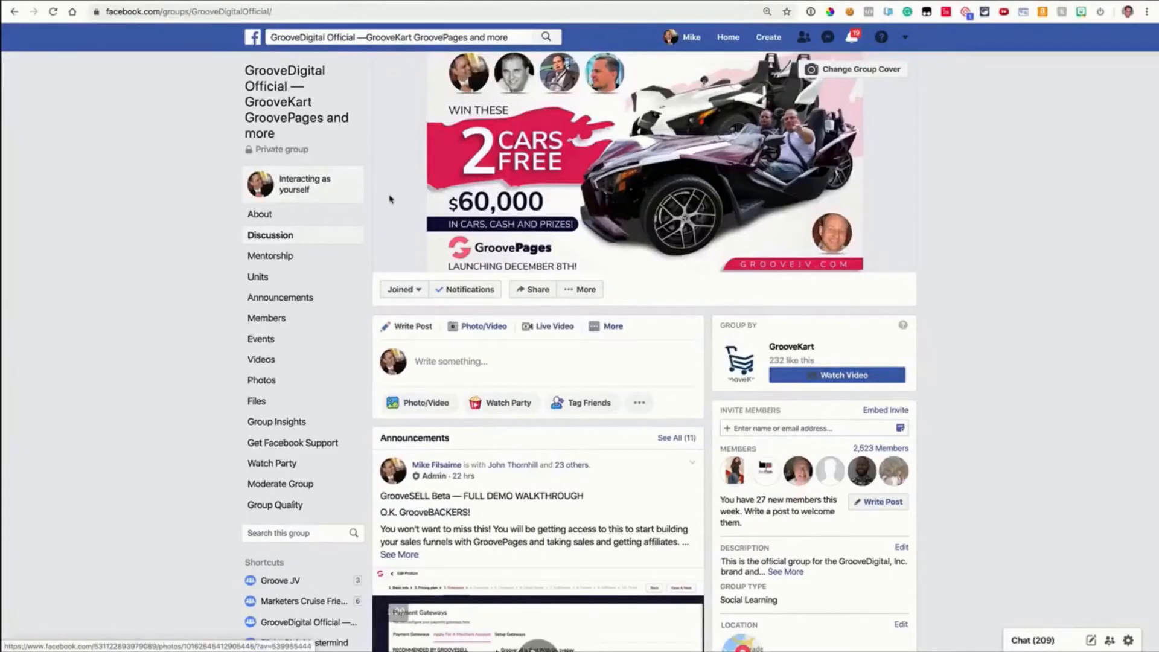
scroll(389, 199, "down", 3)
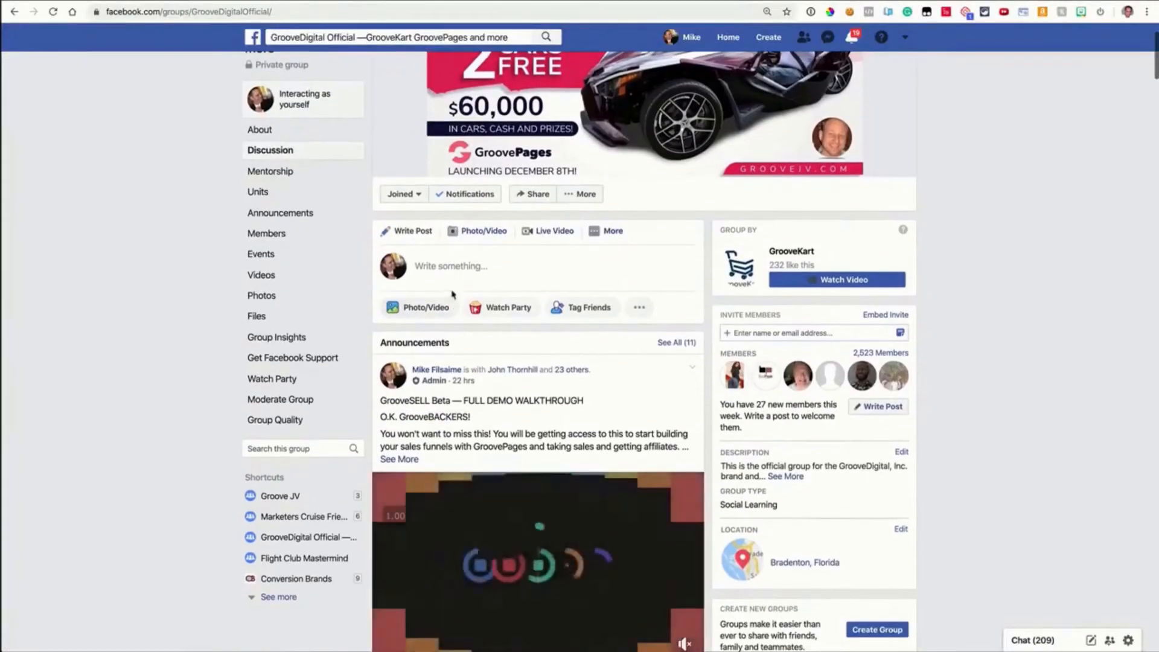
left_click(455, 175)
type("https://www.canva.com/")
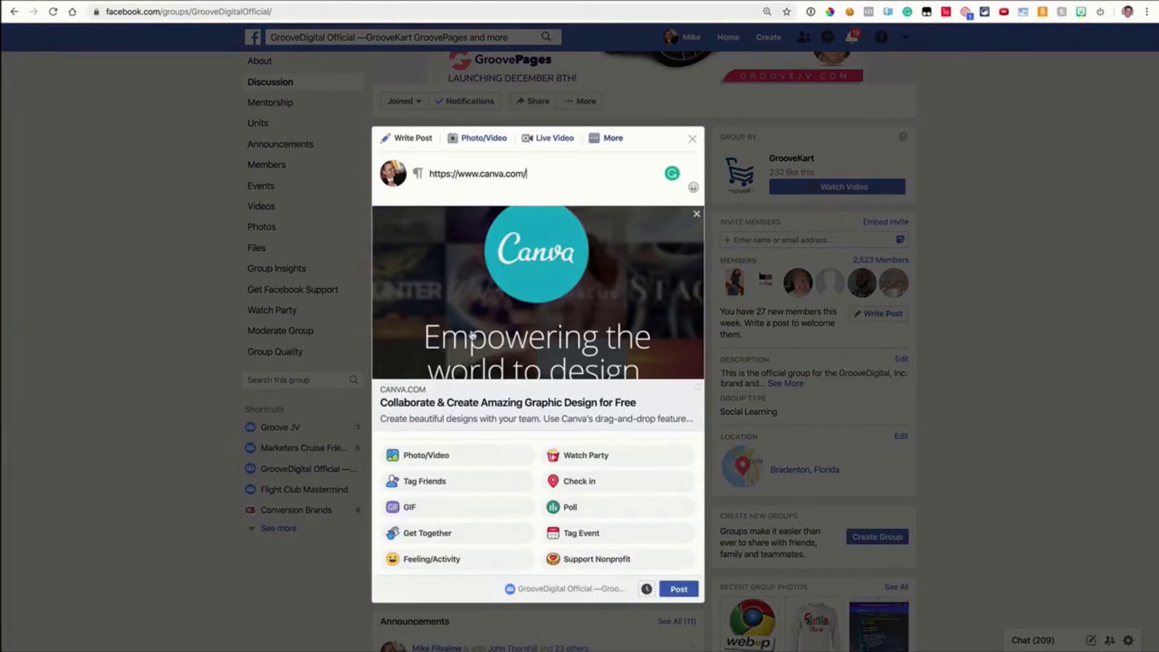
scroll(570, 368, "down", 2)
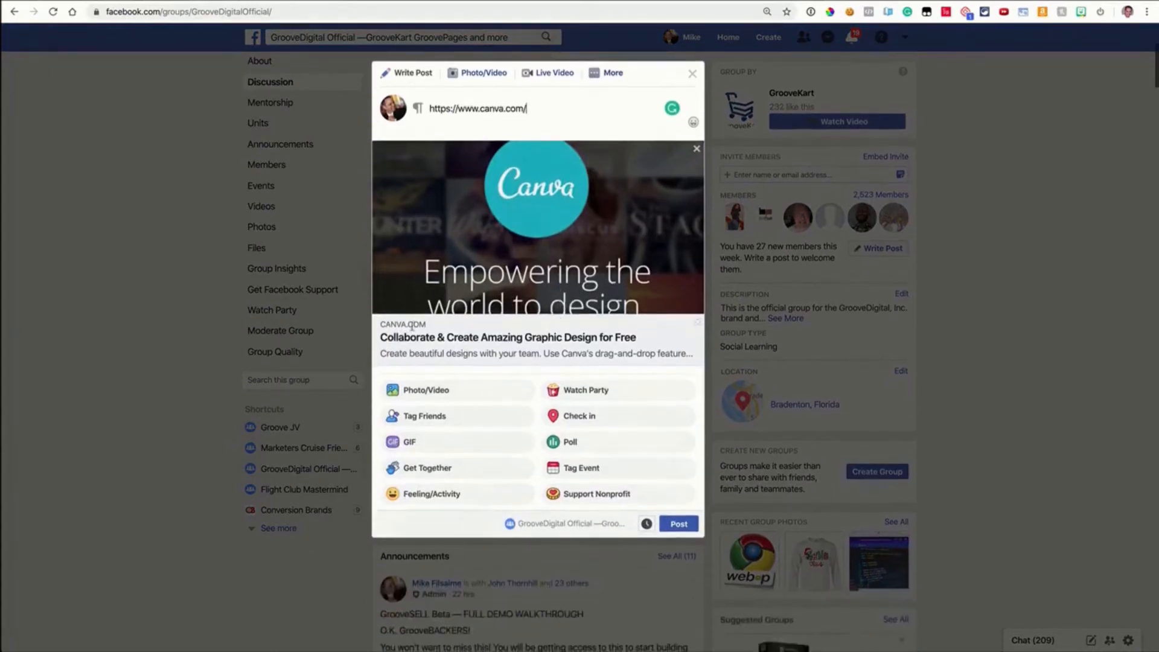
left_click_drag(390, 353, 660, 355)
left_click(648, 355)
scroll(566, 349, "up", 1)
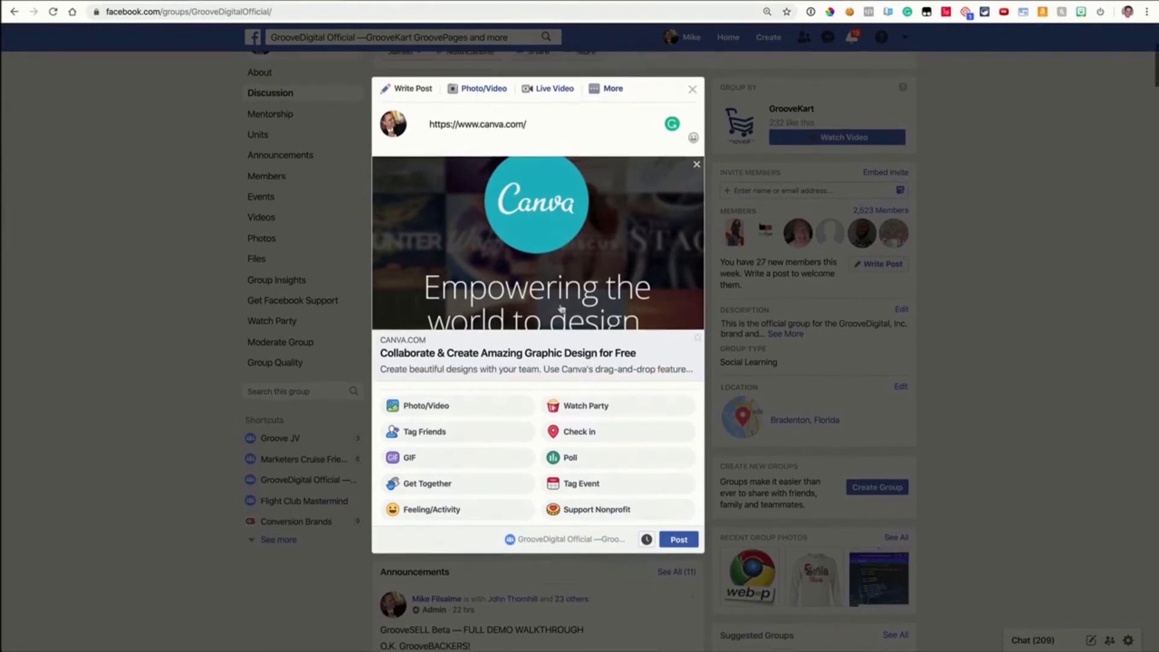
left_click_drag(542, 129, 426, 128)
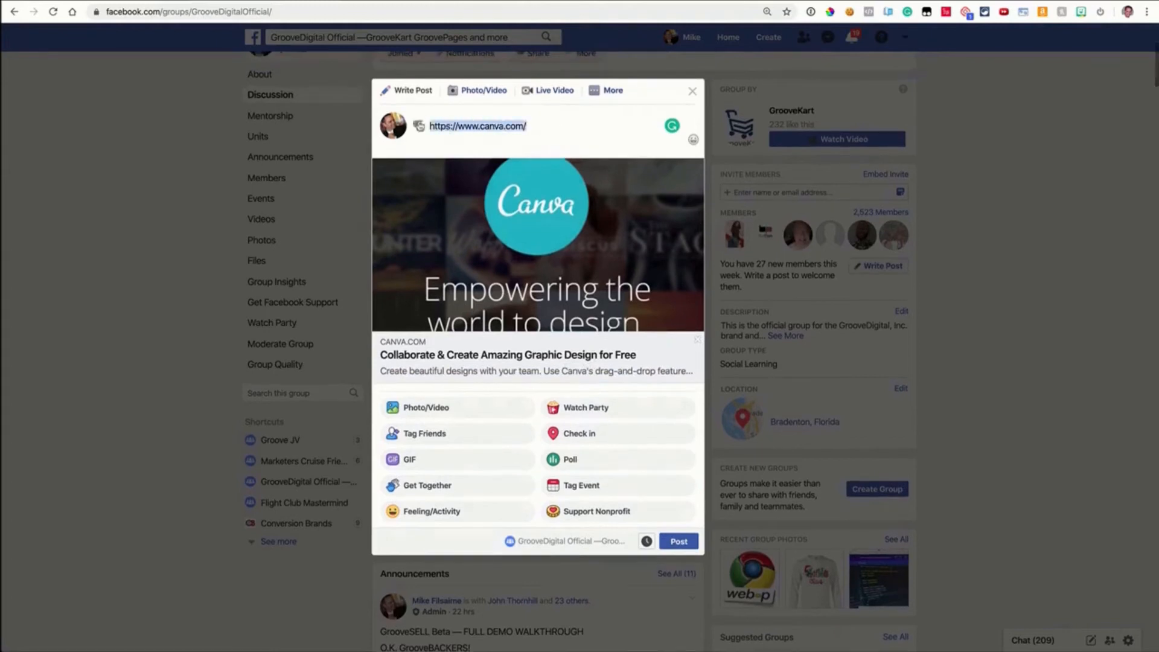
scroll(692, 99, "up", 1)
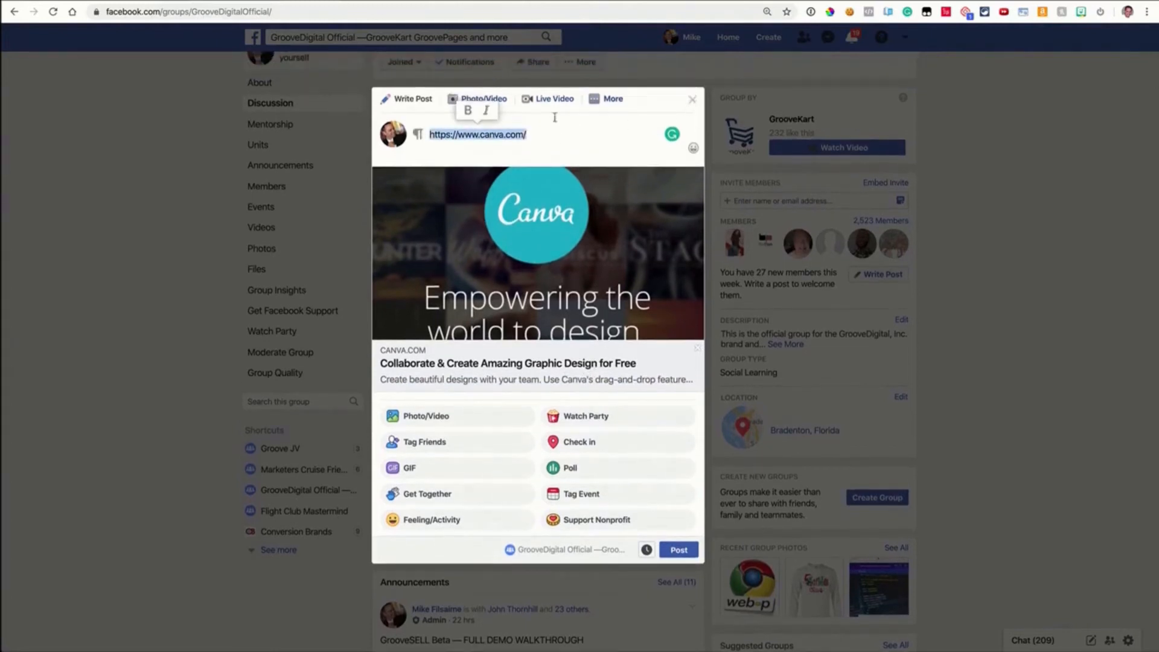
left_click(692, 100)
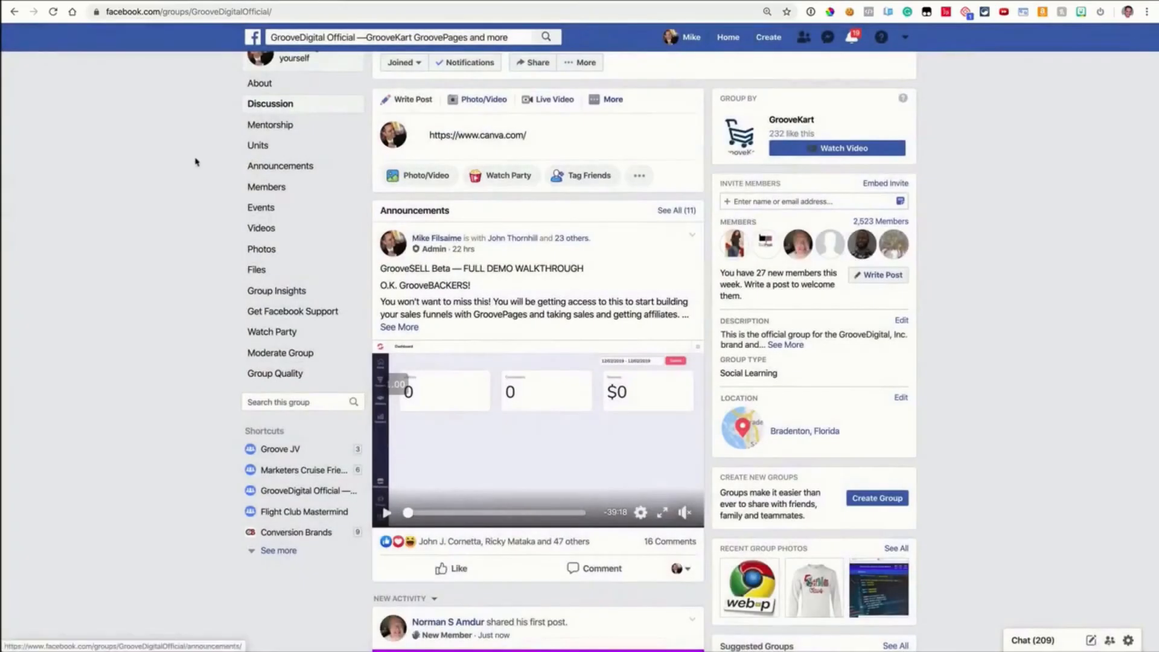
Start a YouTube Thumbnail design in Canva and apply the Violet and Red Neon Noir fitness thumbnail template
scroll(193, 164, "up", 1)
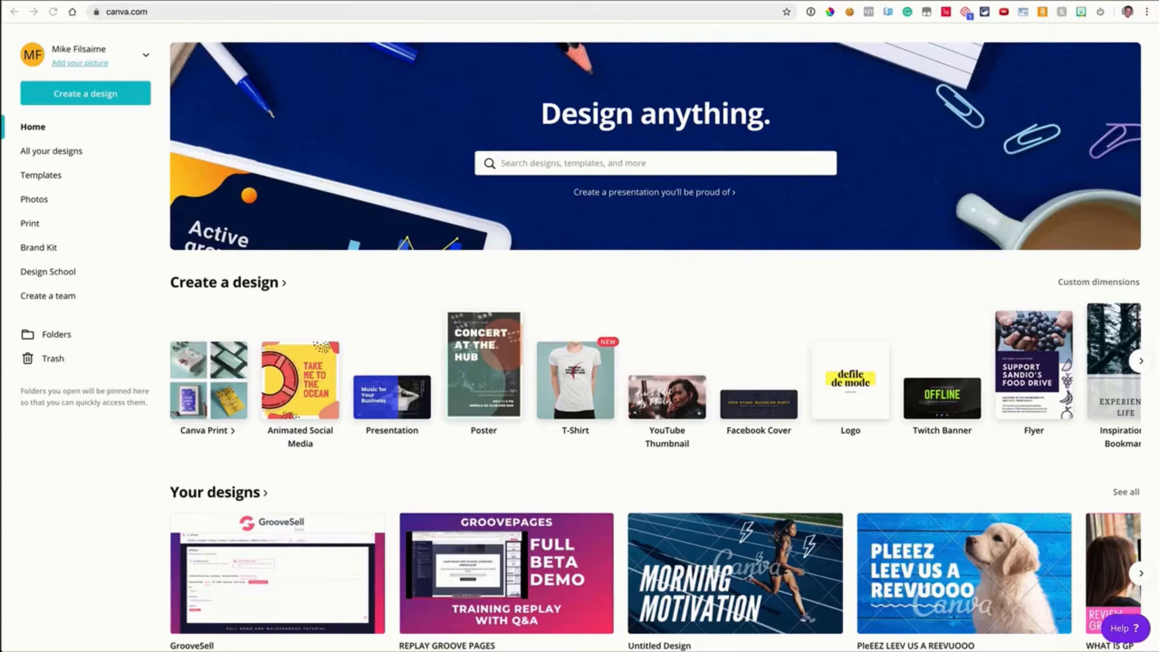
left_click(661, 398)
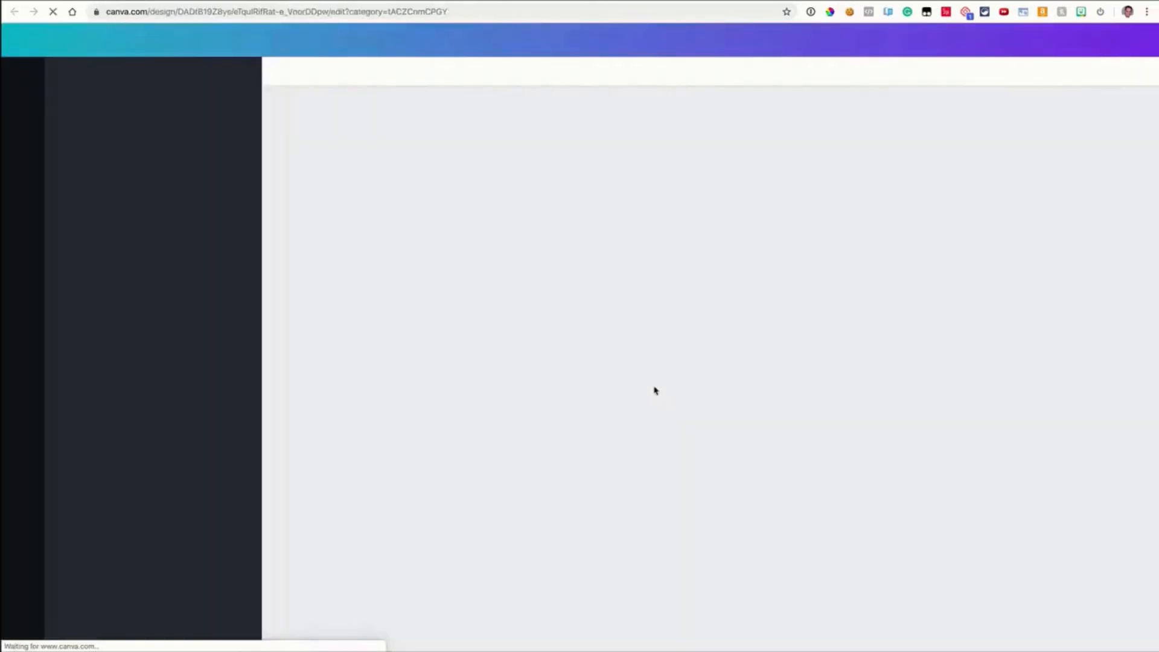
scroll(175, 242, "down", 5)
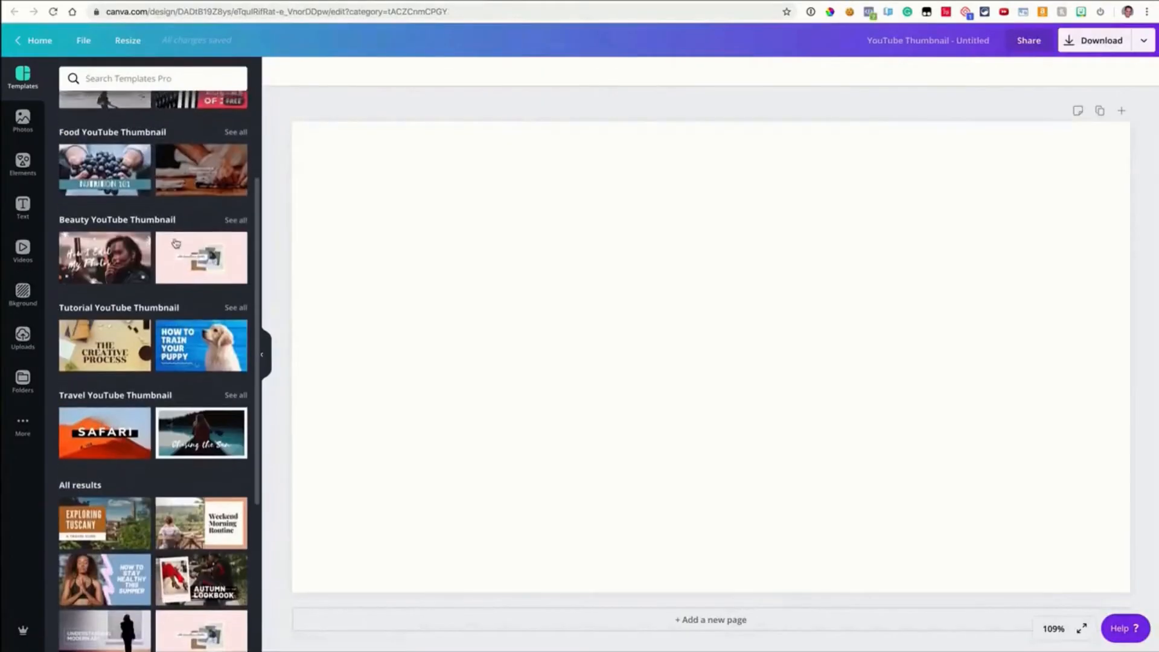
left_click(180, 248)
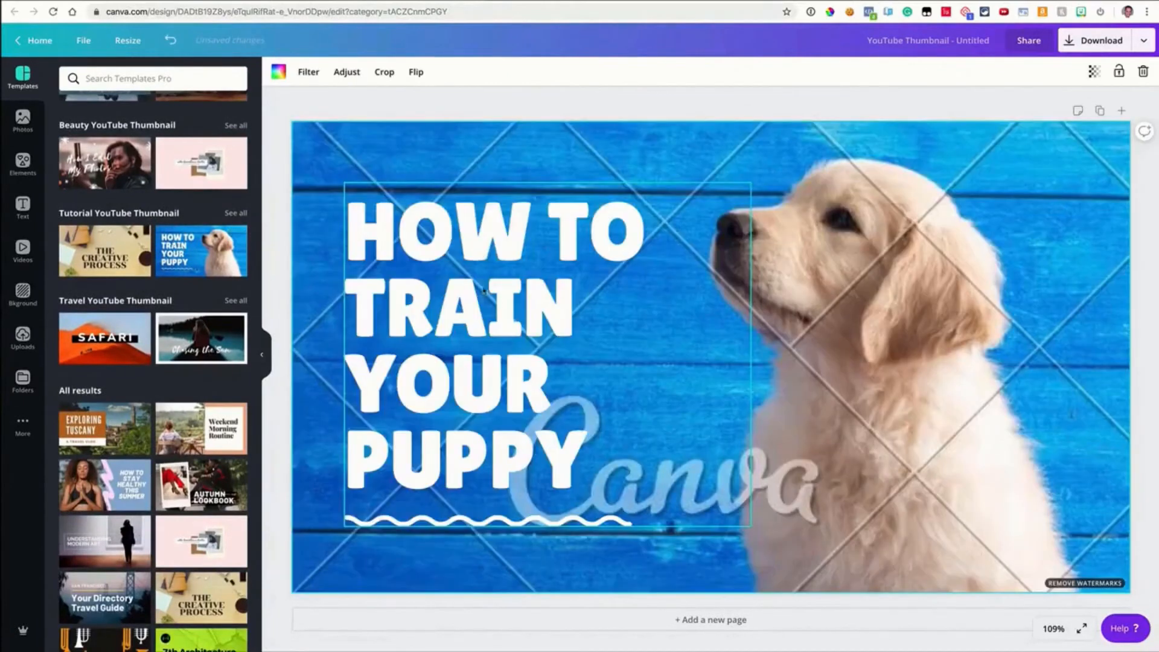
left_click(96, 354)
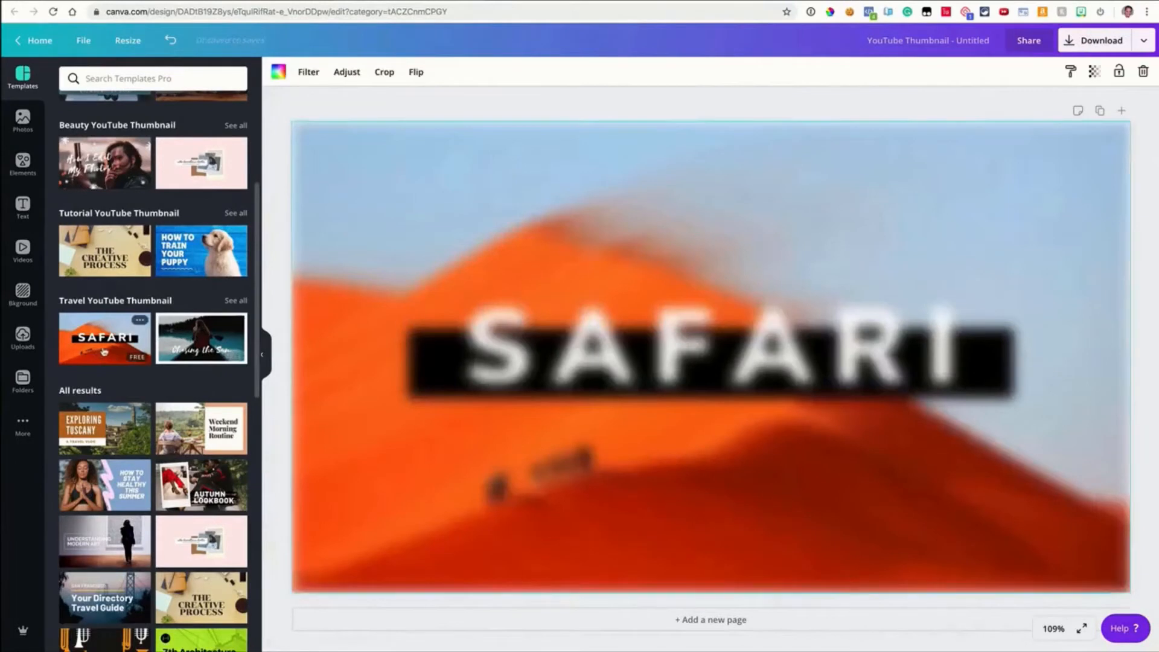
scroll(143, 204, "up", 5)
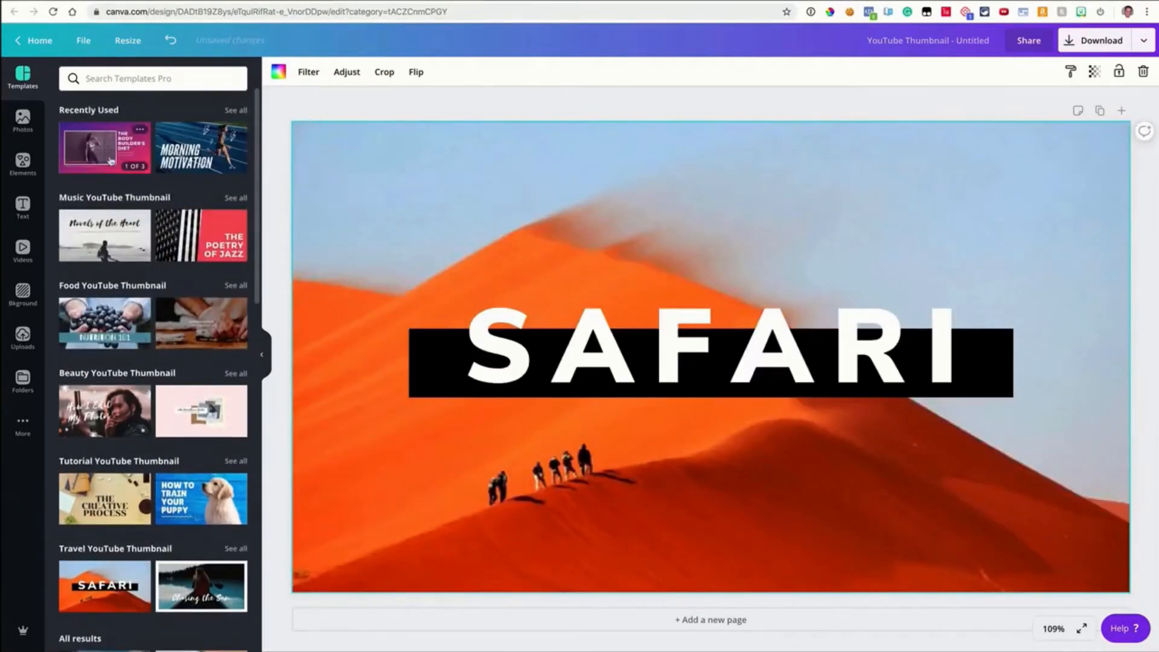
left_click(113, 164)
left_click(109, 173)
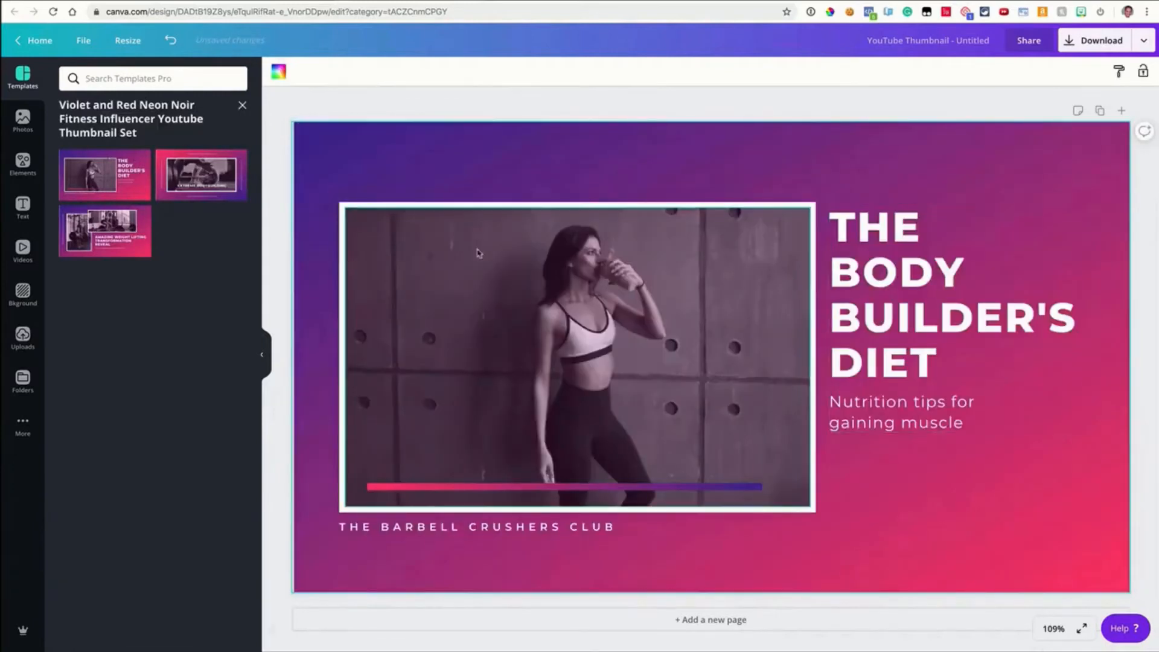
Download the thumbnail design as an image file
left_click(1091, 40)
left_click(1012, 283)
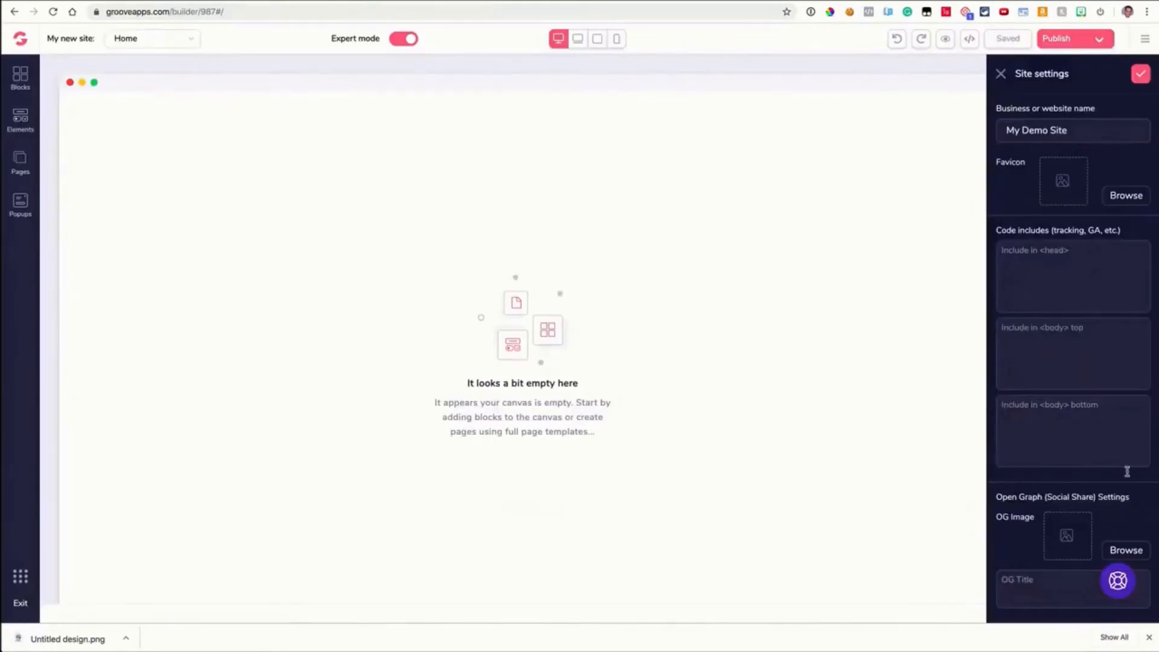
Browse for an OG image and upload Untitled design.png from Downloads into the image library
left_click(1117, 550)
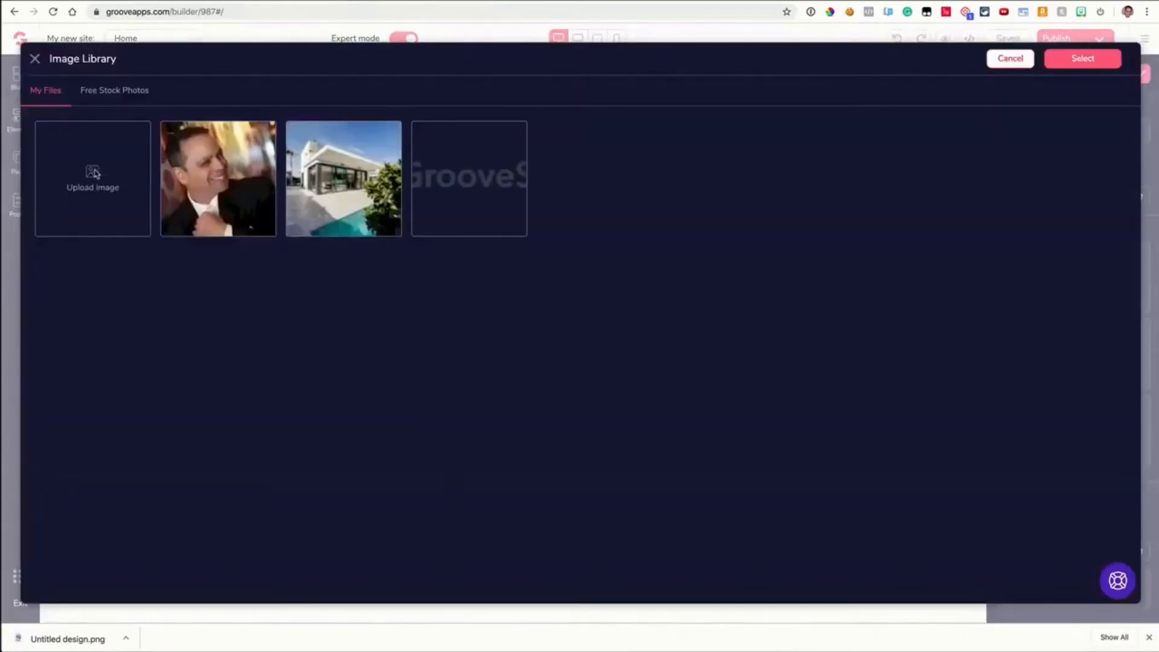
left_click(95, 173)
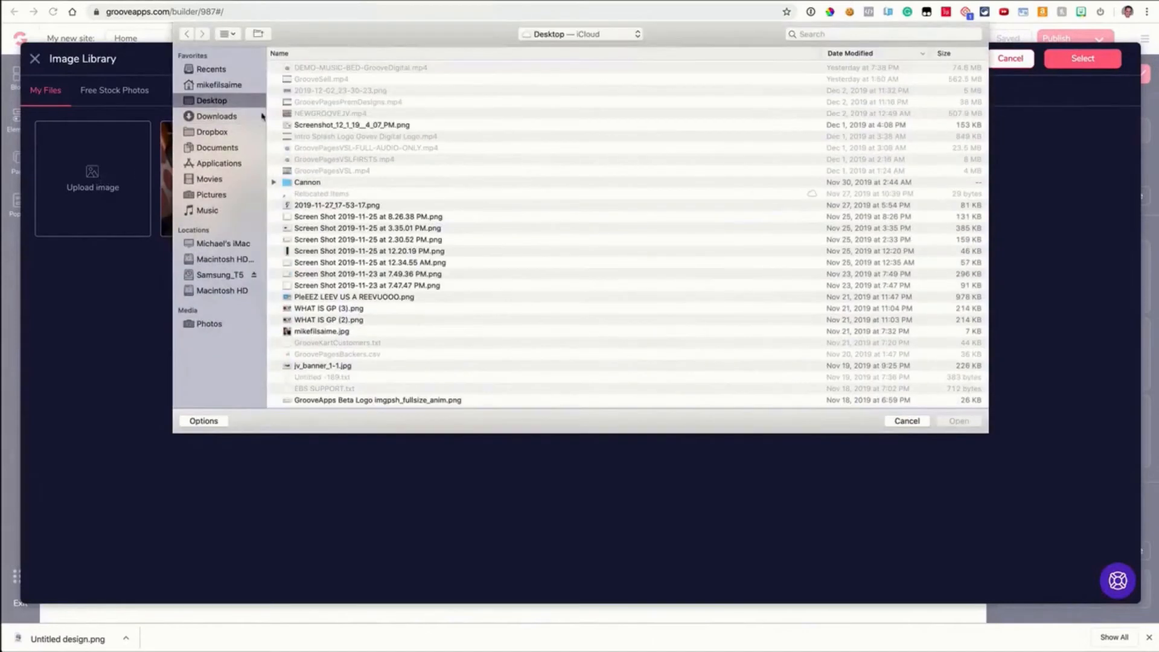
left_click(224, 117)
left_click(326, 68)
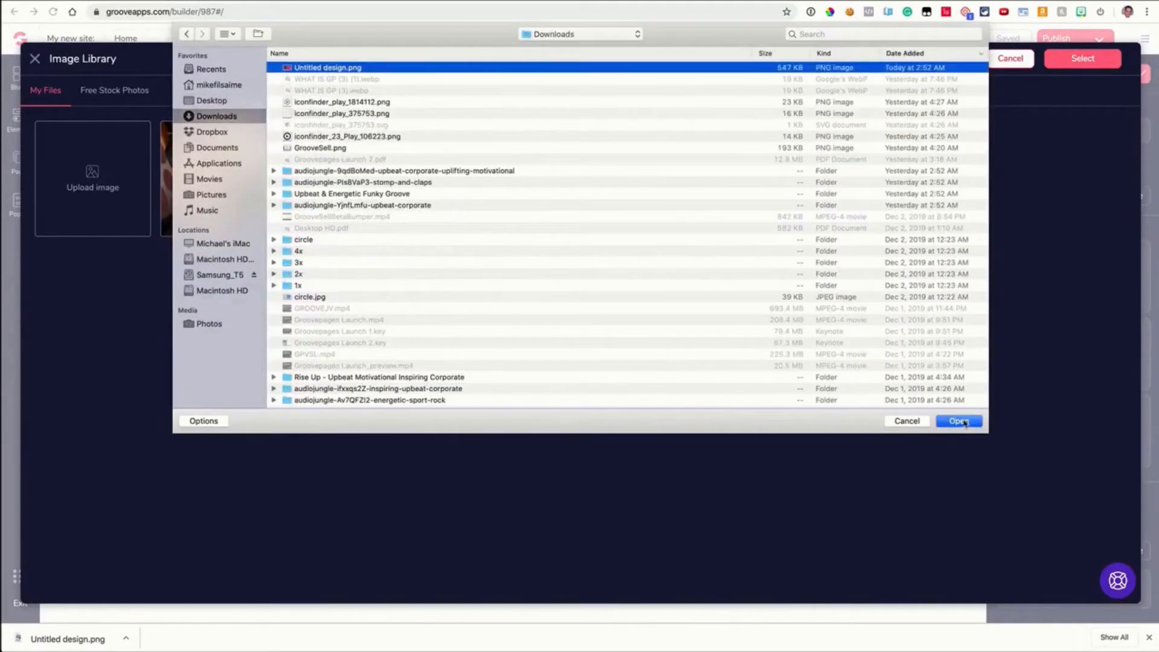
left_click(959, 421)
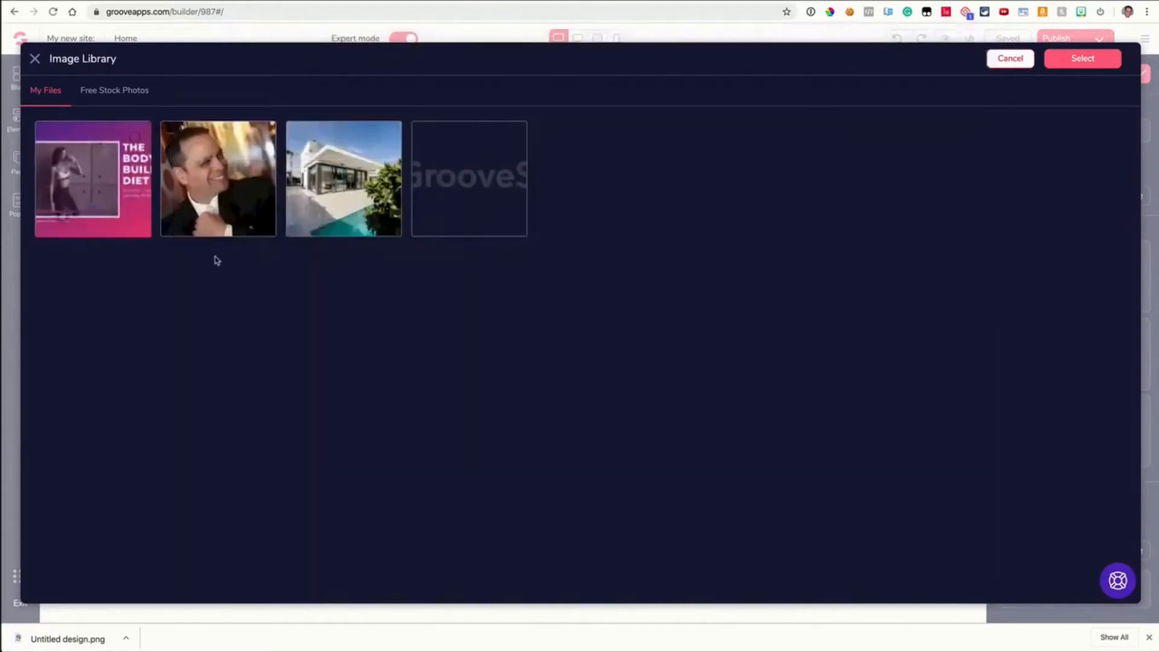
mouse_move(93, 211)
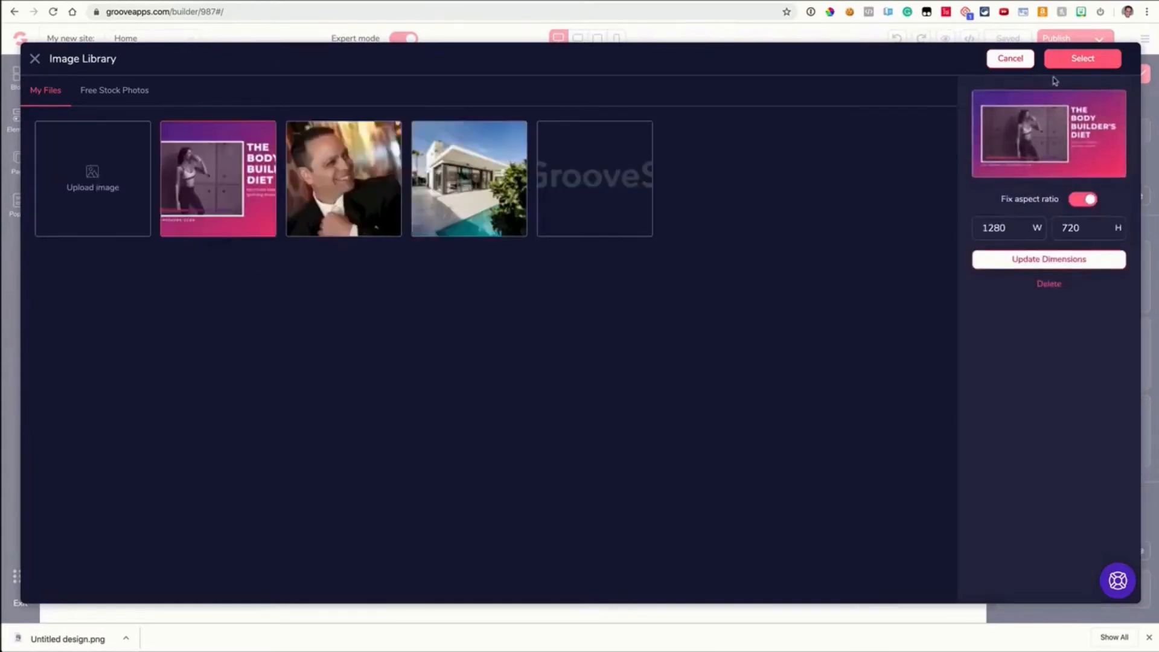
Select the uploaded thumbnail as the site's OG image in the site settings
left_click(1079, 58)
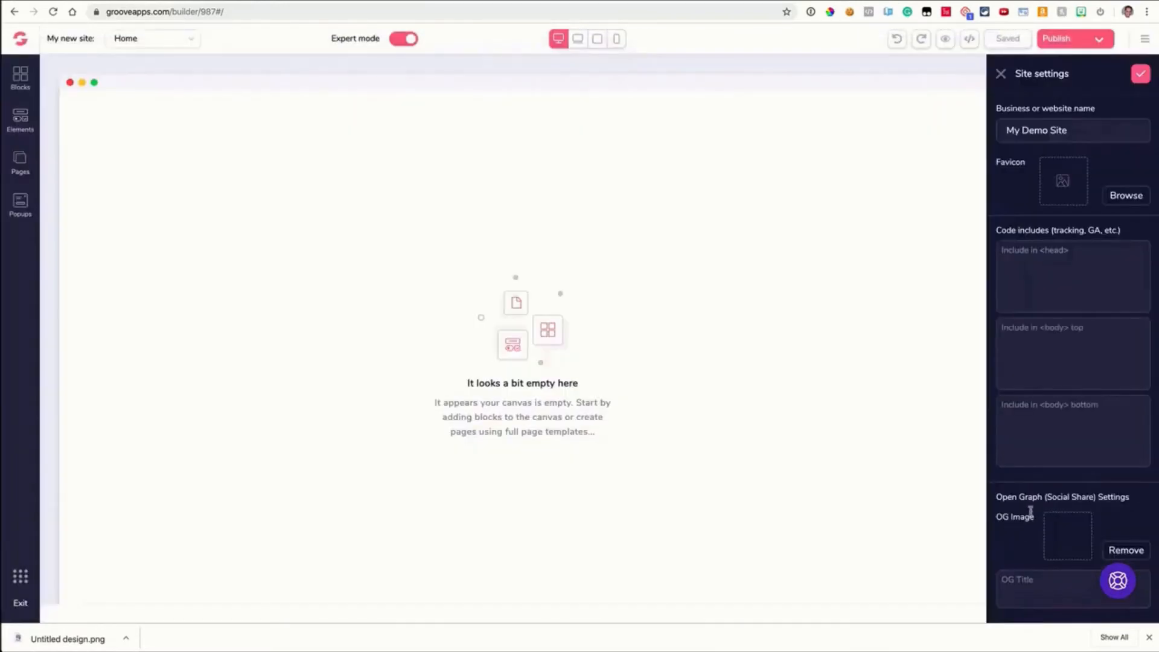
scroll(1029, 512, "down", 1)
left_click(1033, 577)
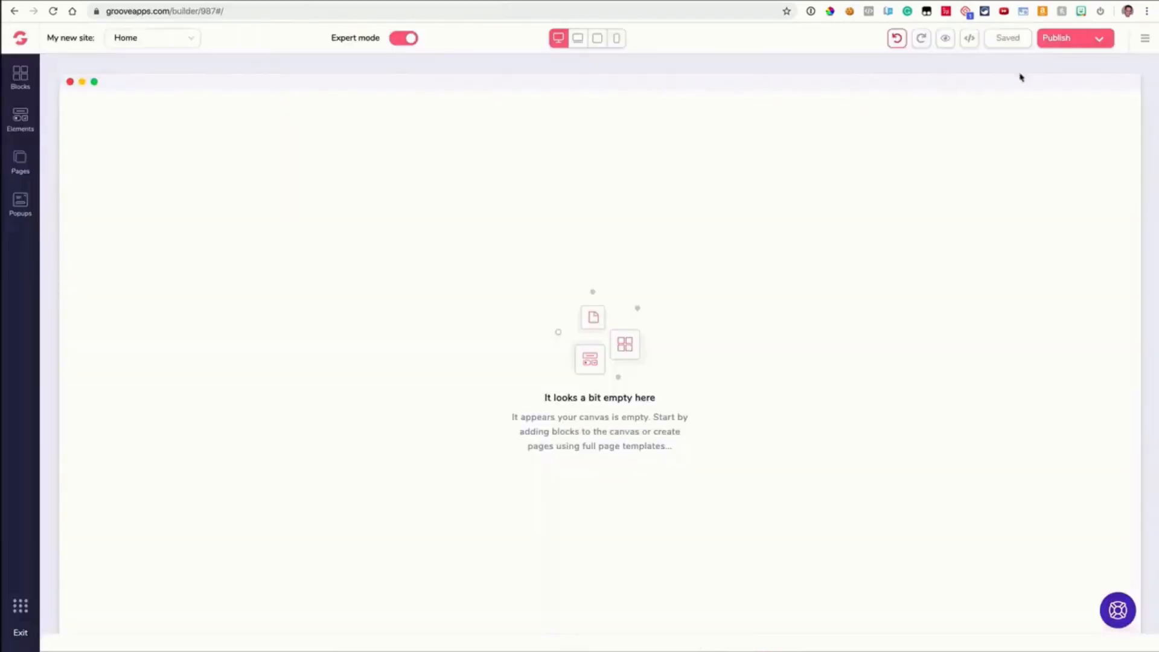
left_click(1099, 12)
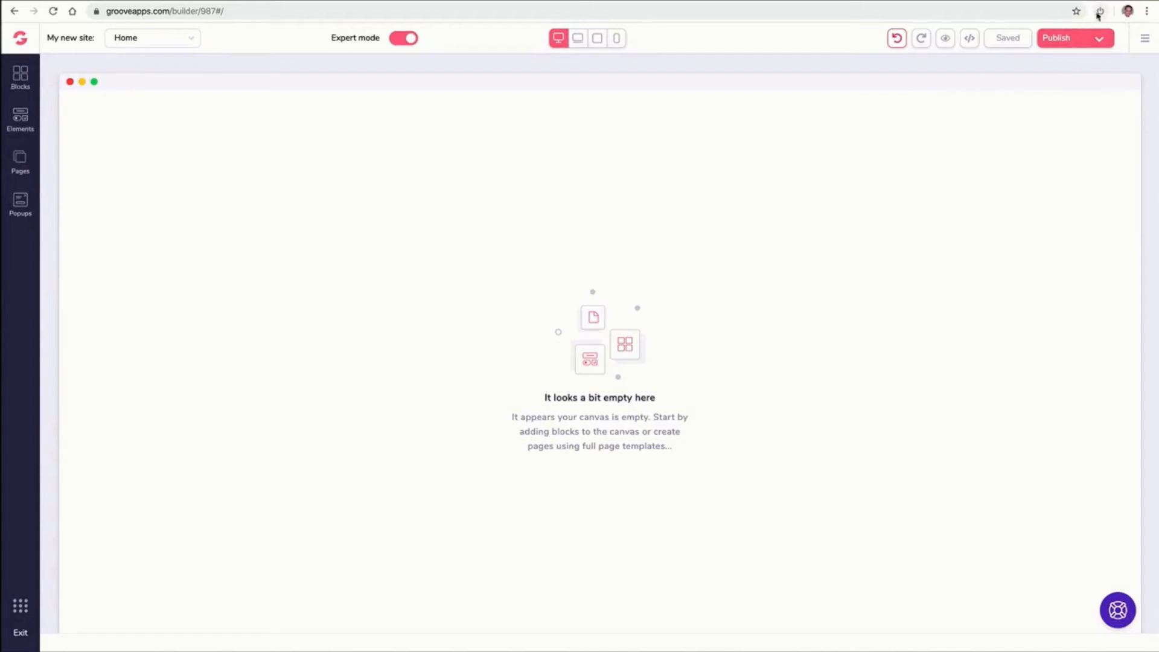
left_click_drag(1088, 14, 796, 17)
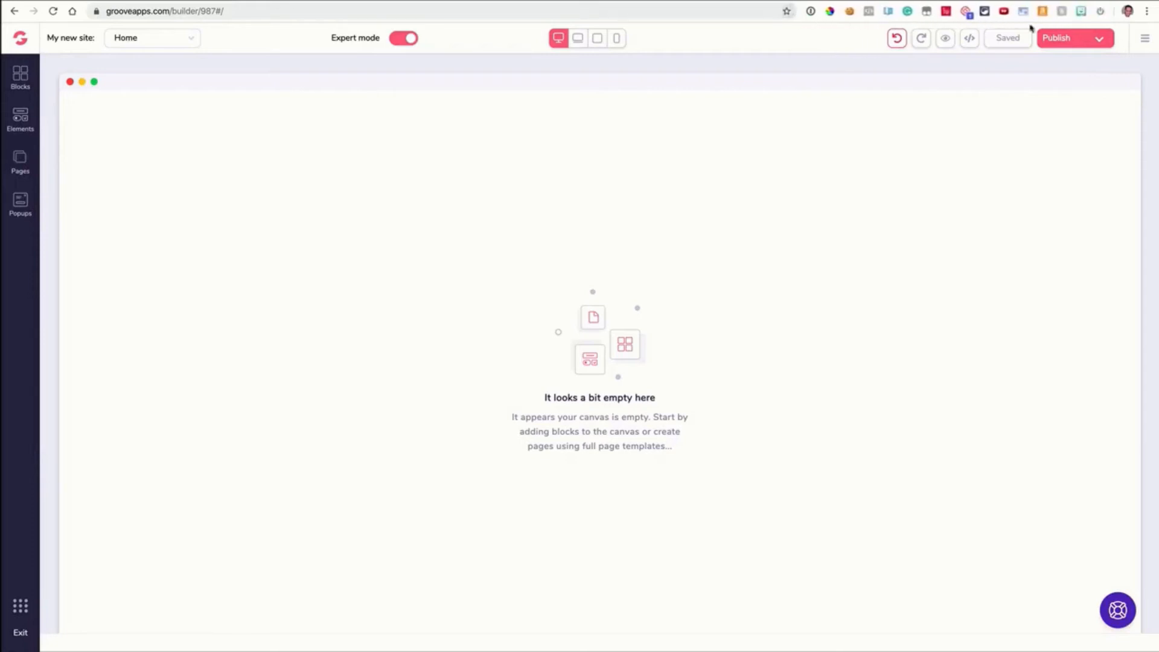
left_click(1099, 15)
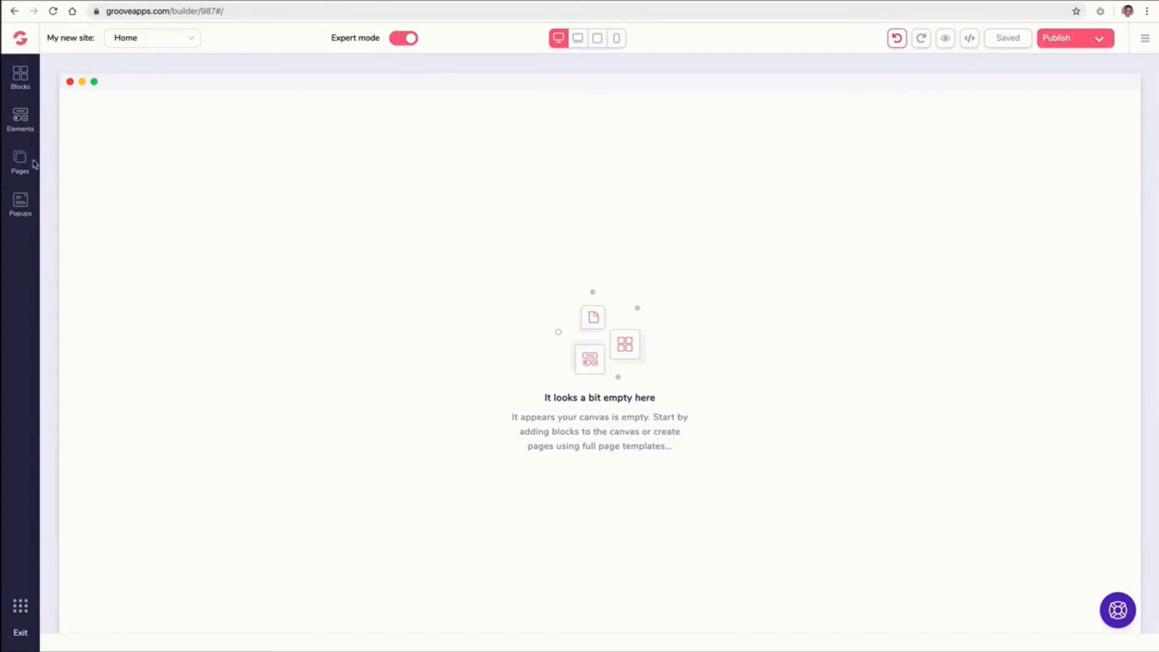
Add a wireframe hero block with a navigation bar, headline and two buttons to the canvas
left_click(22, 78)
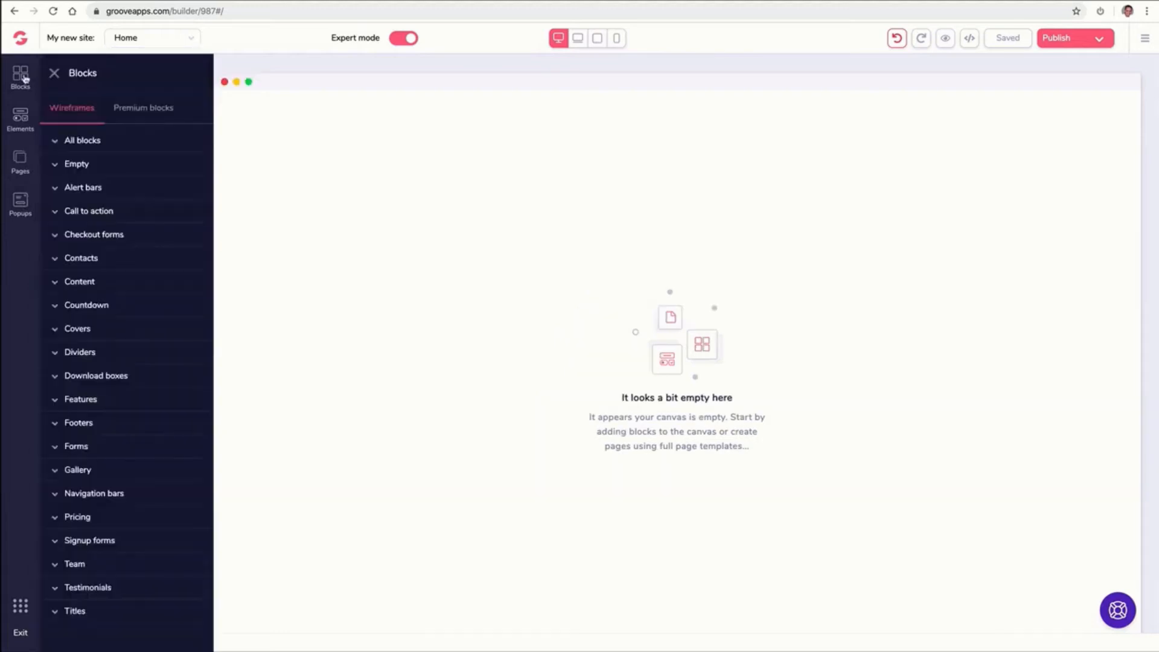
left_click(153, 109)
left_click(84, 110)
left_click(85, 143)
scroll(126, 190, "down", 1)
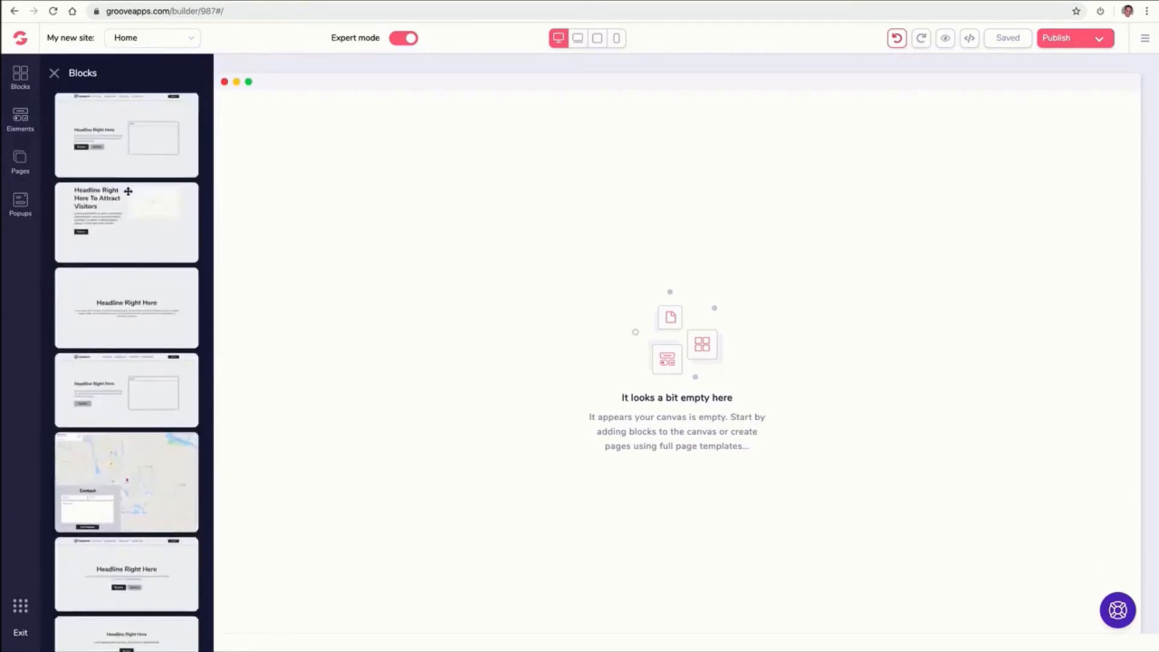
scroll(128, 191, "down", 1)
scroll(128, 192, "down", 5)
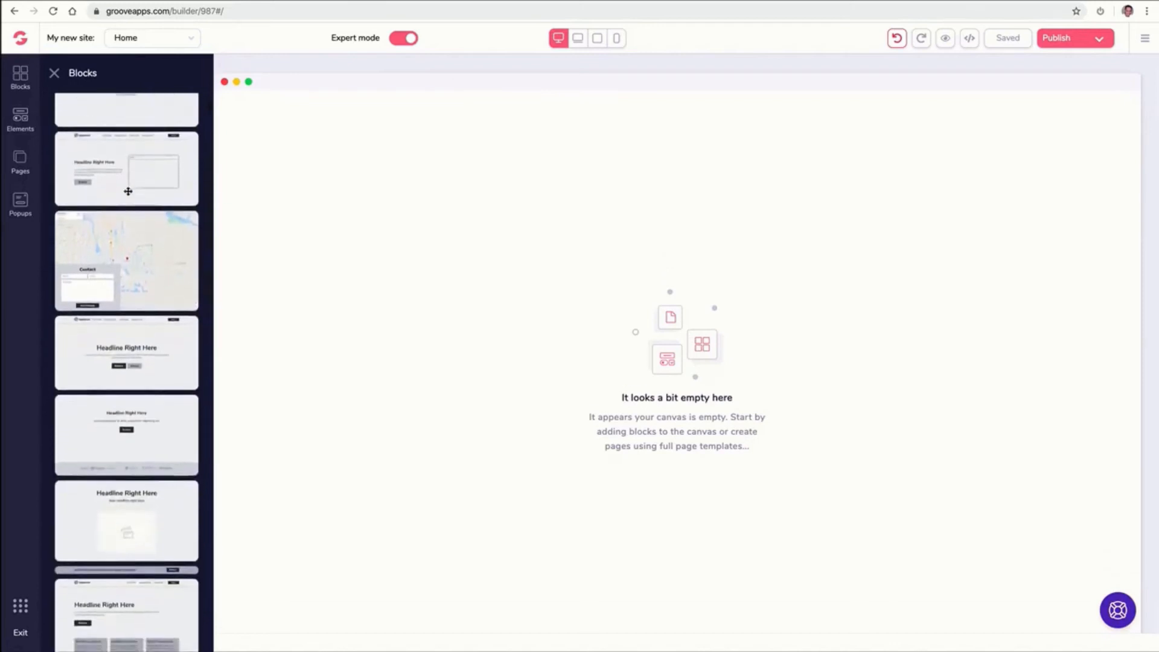
left_click_drag(126, 211, 416, 179)
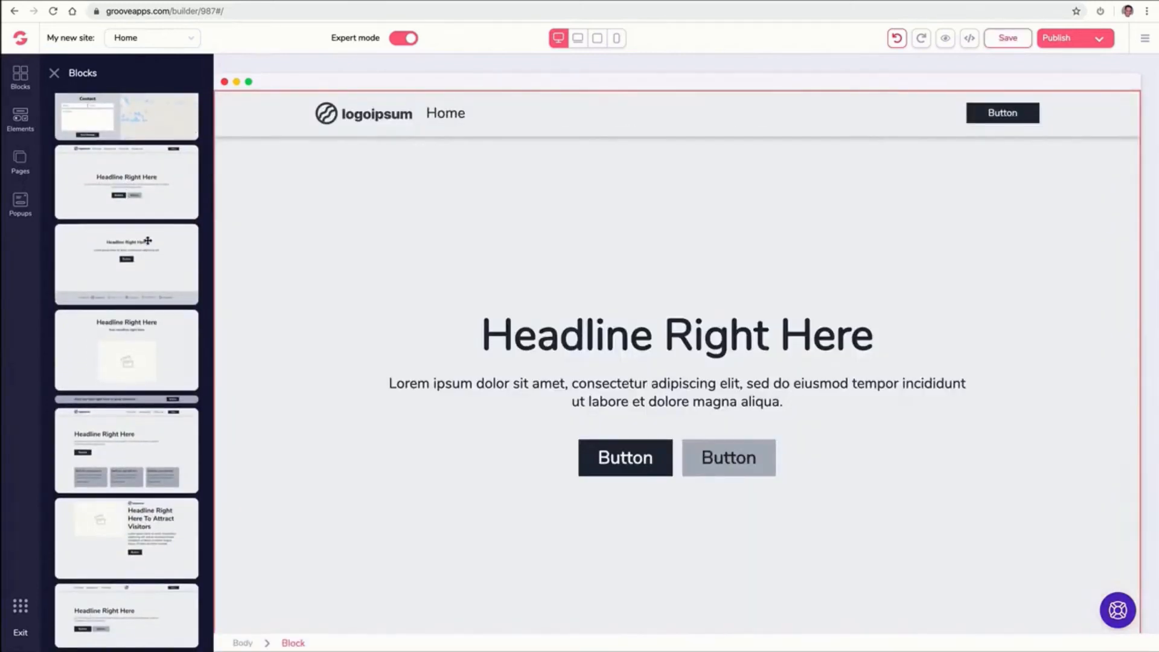
Delete the wireframe block from the canvas
scroll(145, 246, "up", 1)
scroll(146, 246, "up", 1)
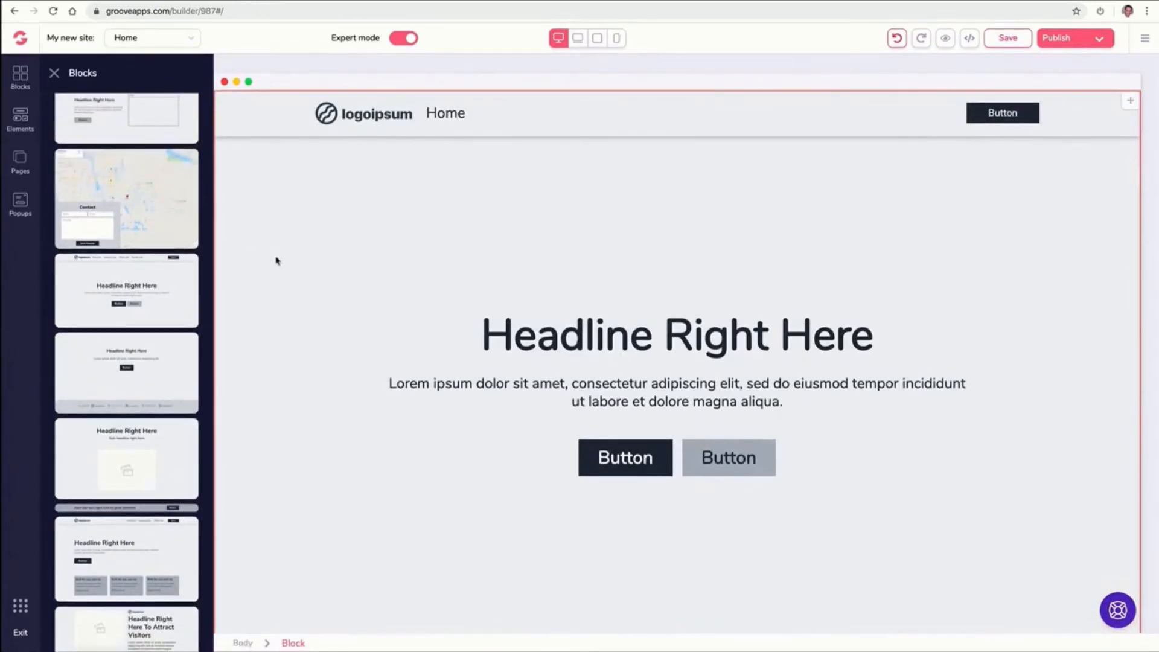
left_click(324, 237)
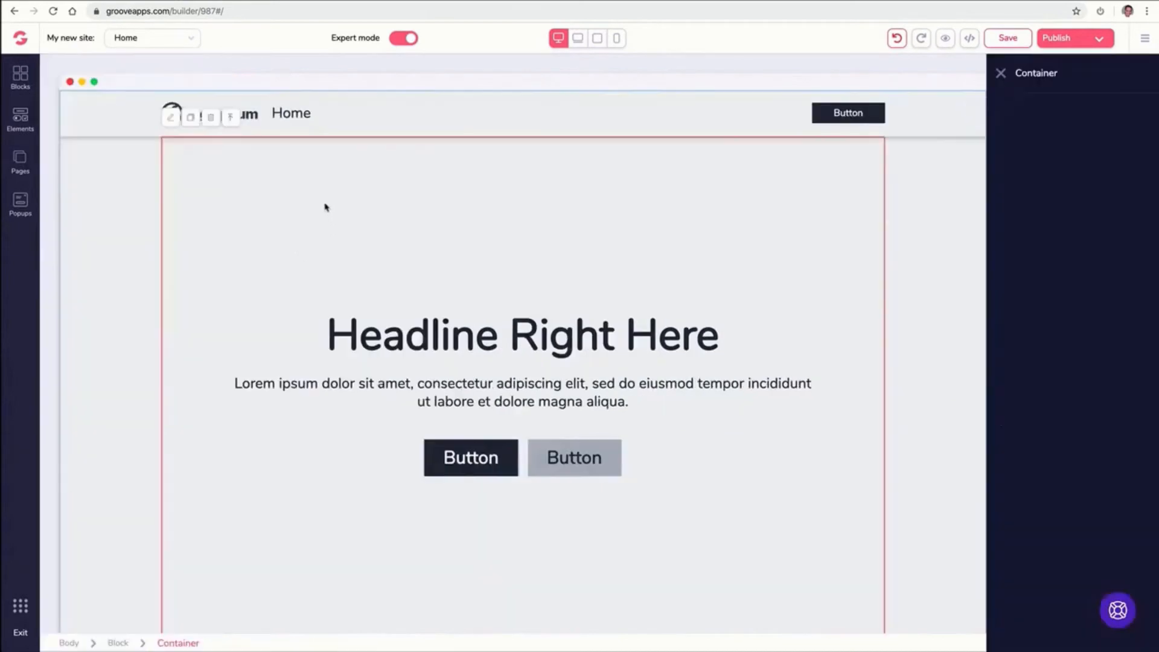
left_click(120, 116)
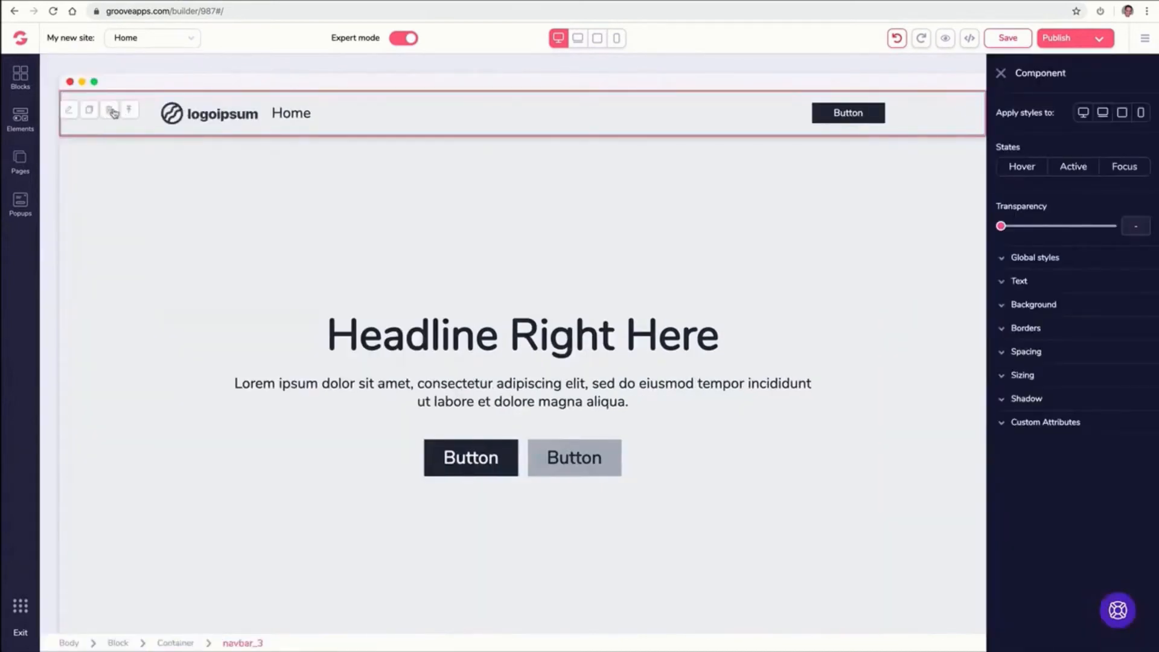
left_click(107, 111)
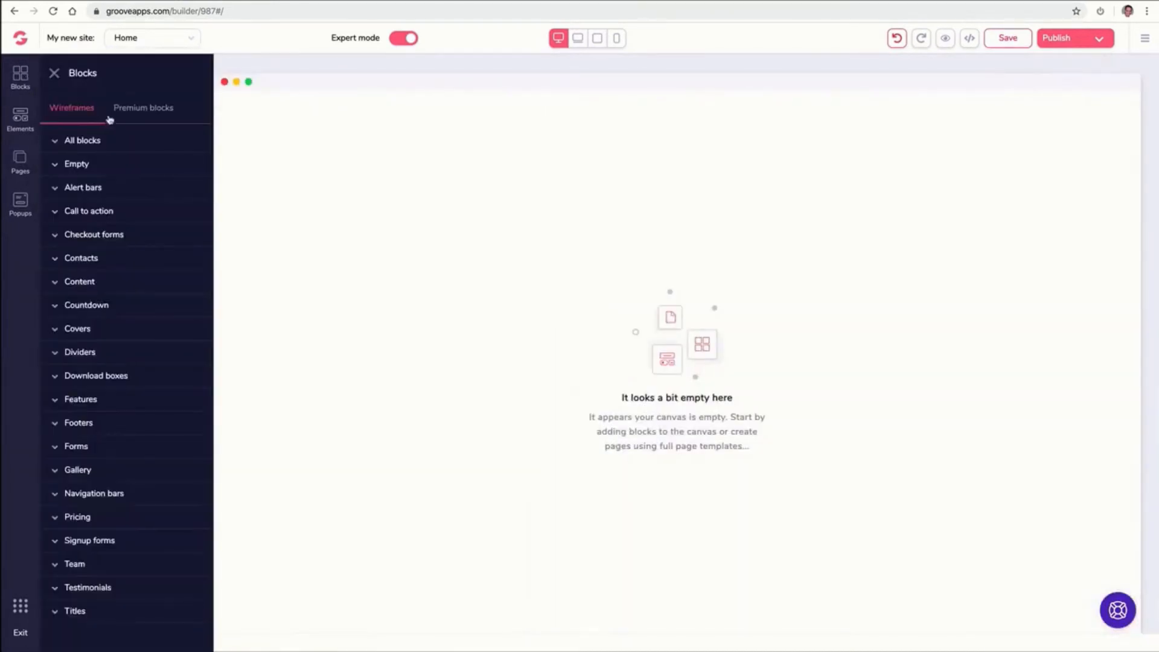
Add a premium hero block with a dashboard screenshot to the canvas
left_click(119, 114)
left_click(82, 140)
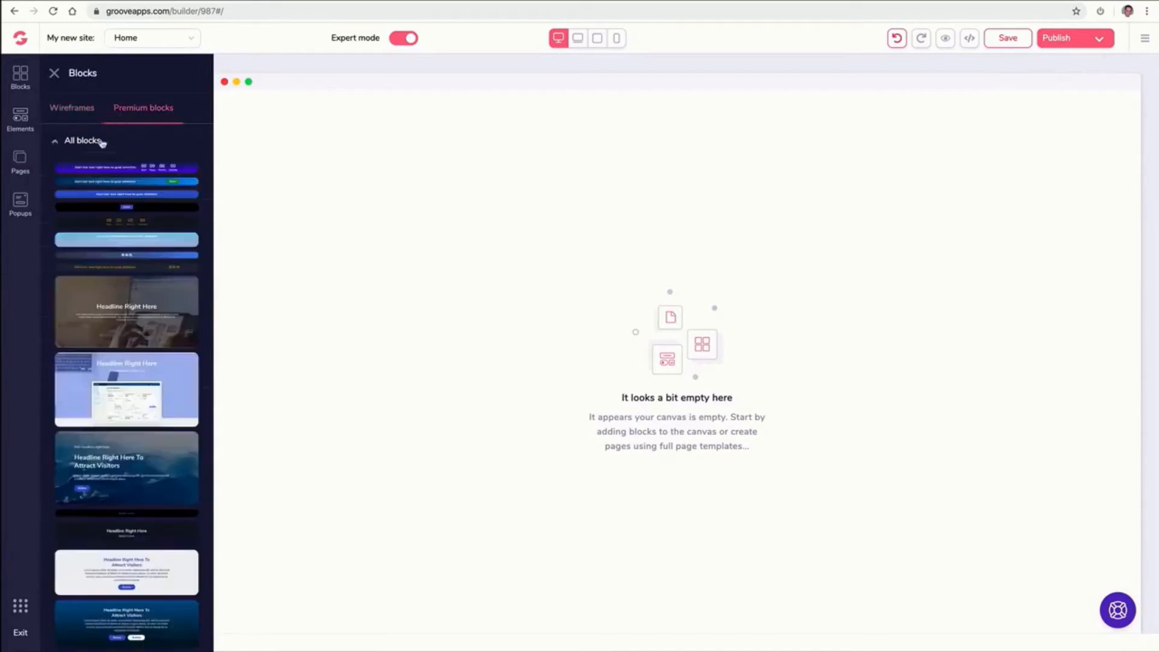
scroll(138, 264, "down", 1)
left_click_drag(127, 314, 447, 148)
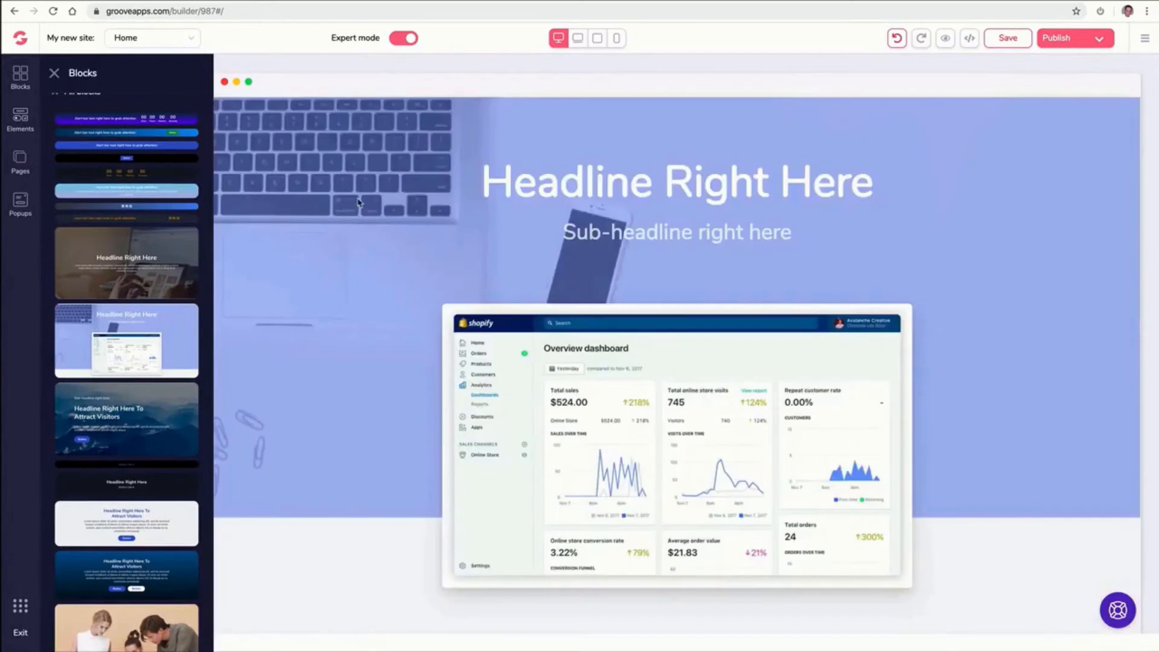
Delete the premium hero block from the canvas
scroll(130, 256, "down", 4)
scroll(130, 256, "down", 4)
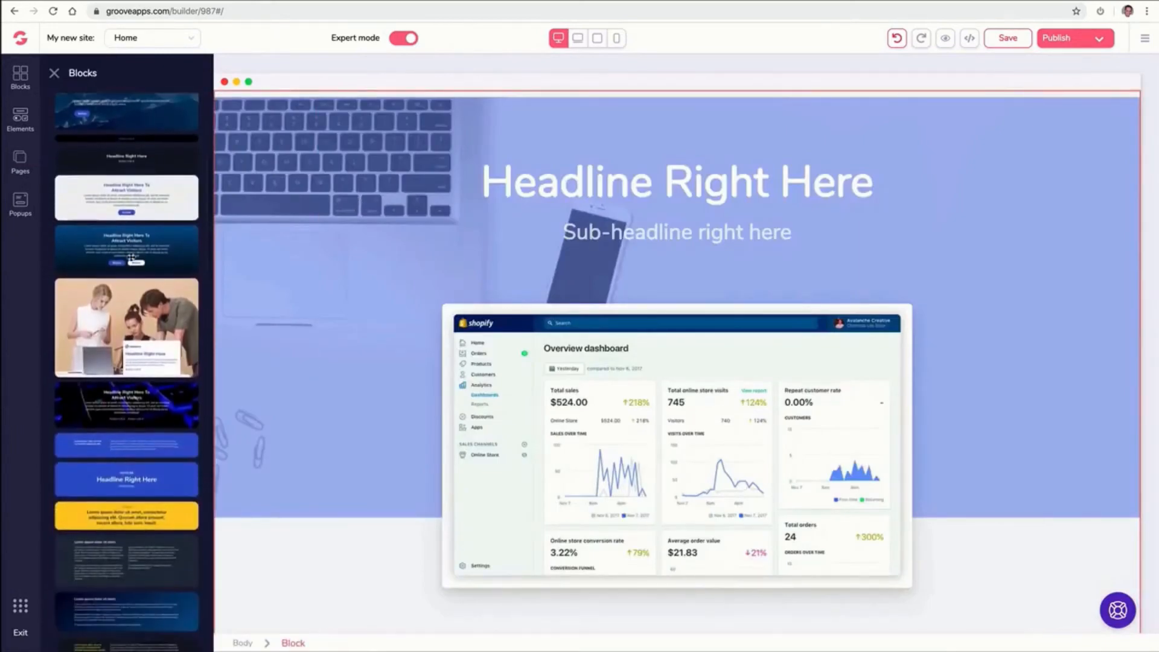
scroll(132, 254, "up", 4)
scroll(132, 252, "up", 4)
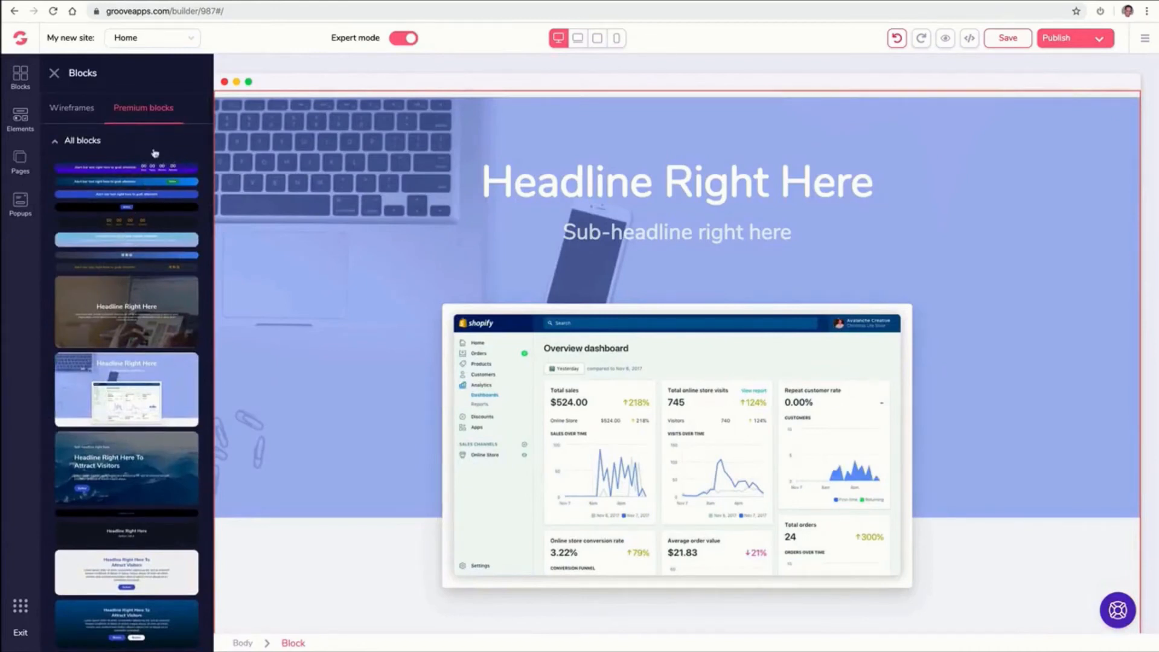
left_click(253, 134)
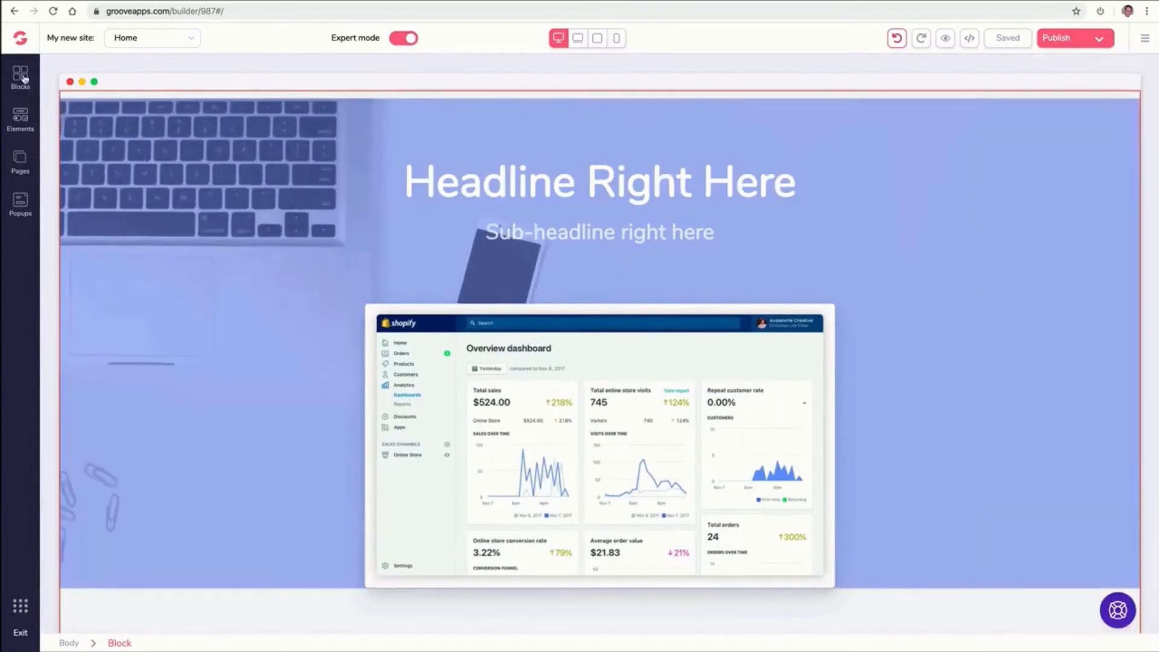
left_click(20, 76)
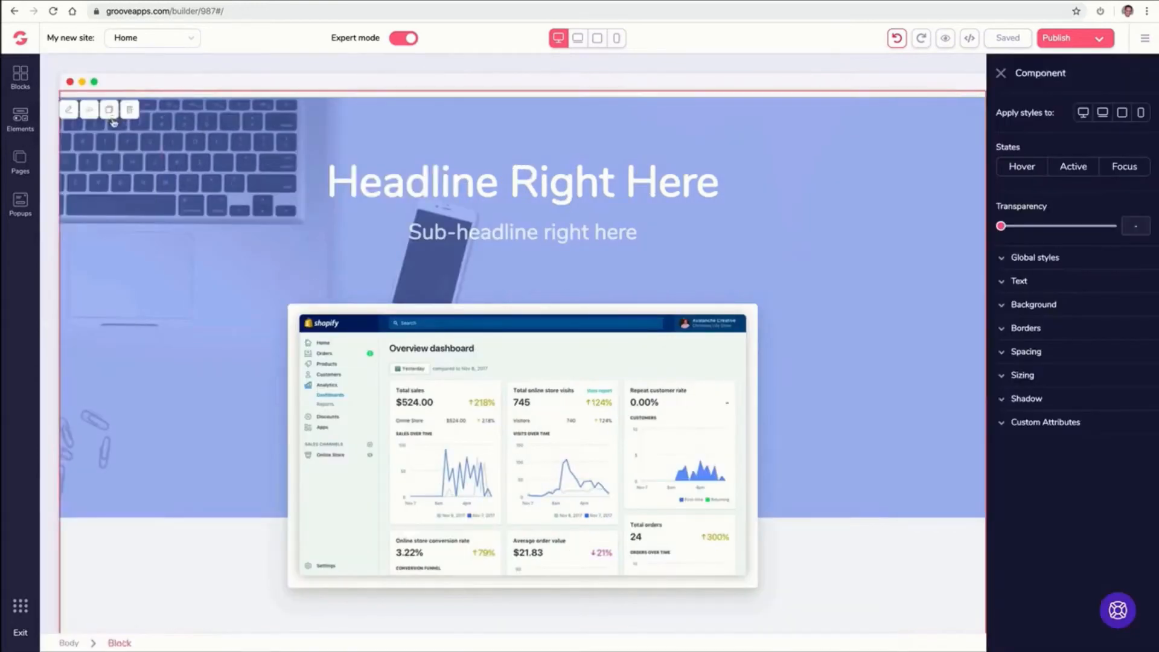
left_click(129, 111)
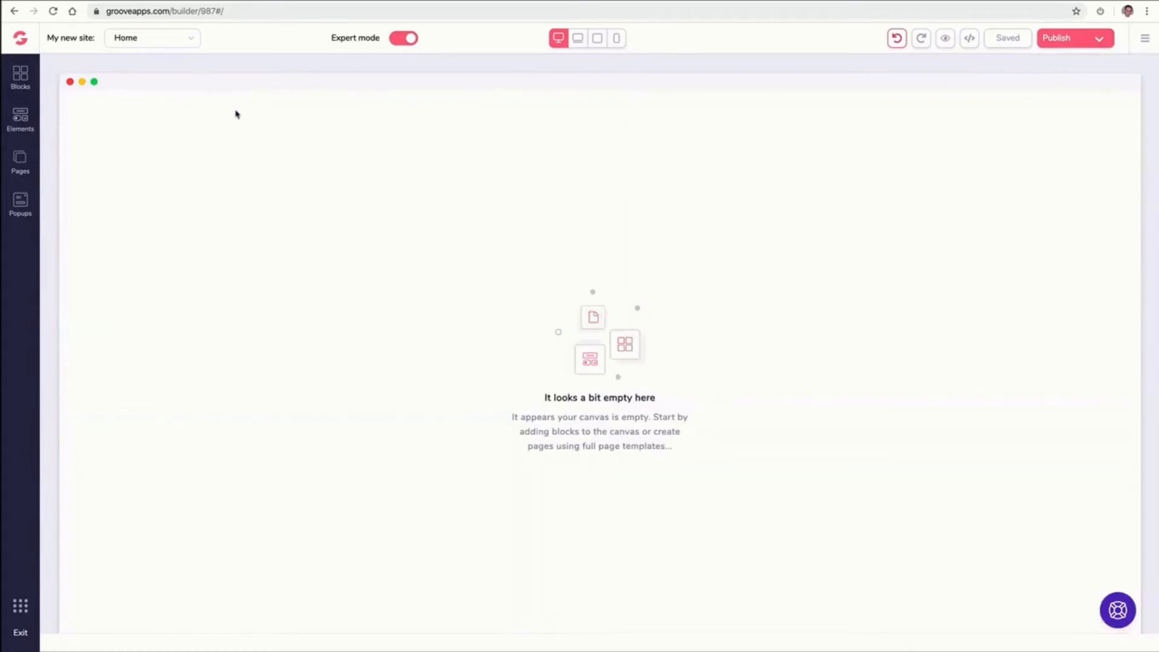
Add a blank page and rename it About
left_click(25, 162)
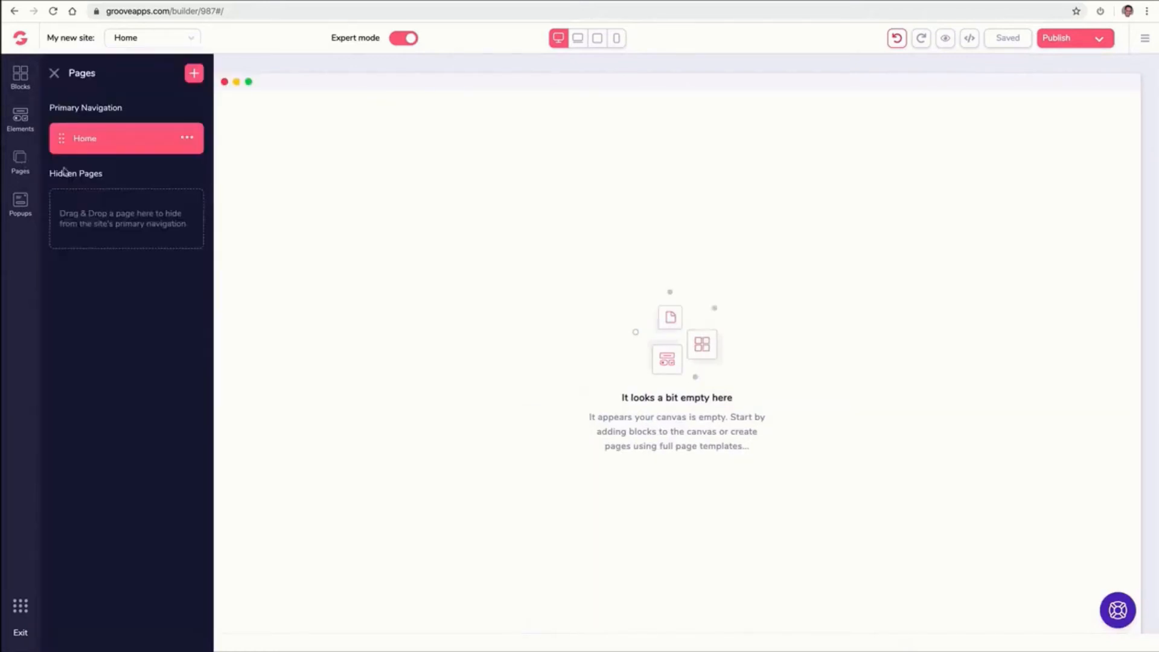
left_click(193, 73)
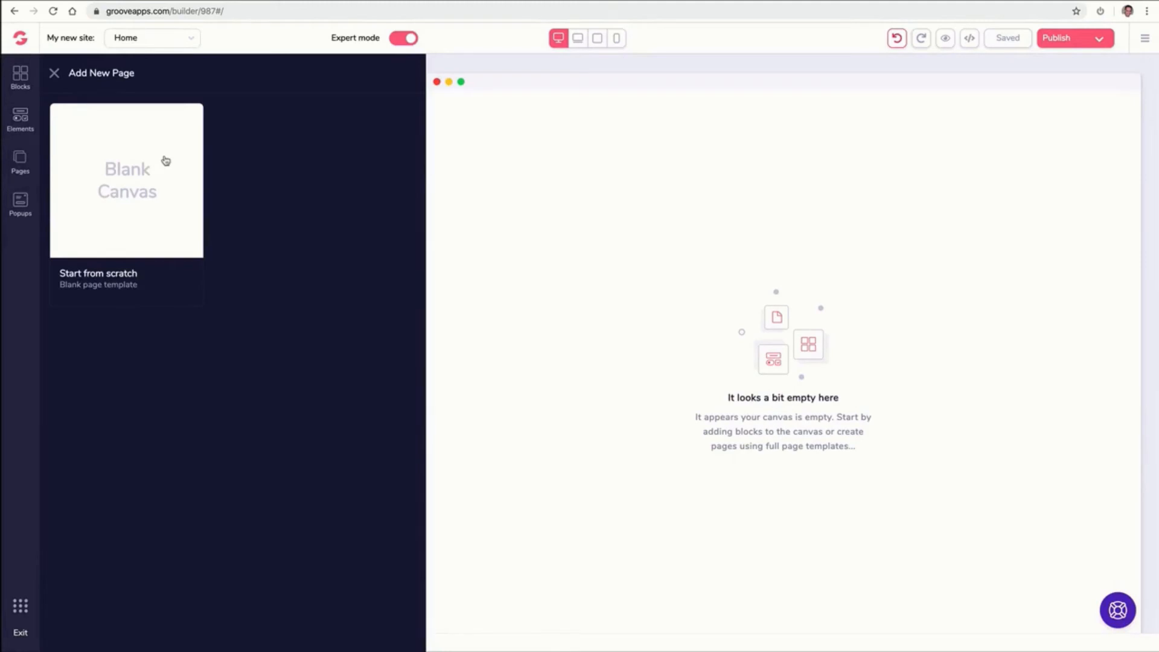
left_click(165, 160)
left_click(188, 175)
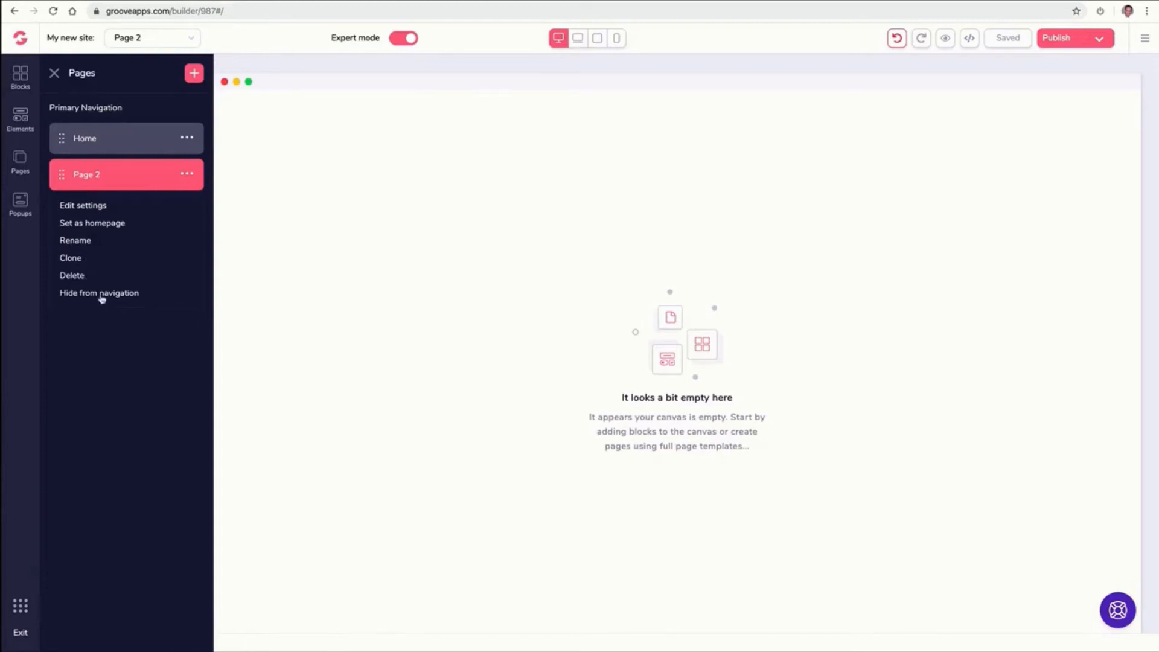
left_click(84, 241)
triple_click(113, 169)
type("BAou")
key("super+a")
type("Abou")
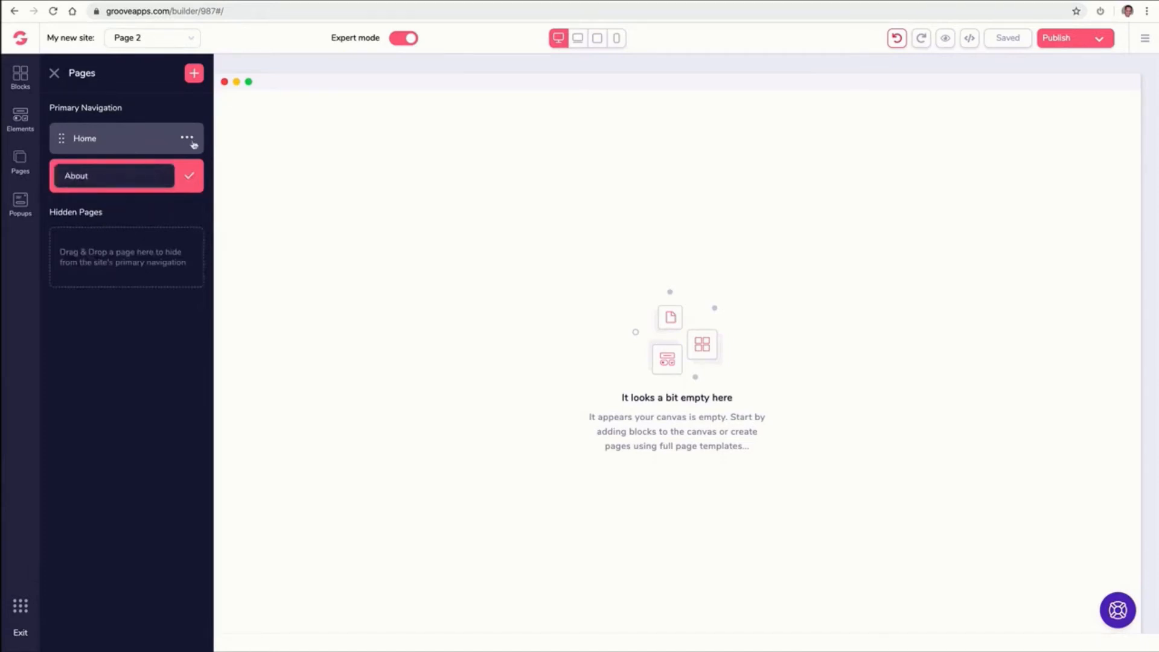
left_click(189, 175)
Add another blank page and rename it Contact
left_click(193, 73)
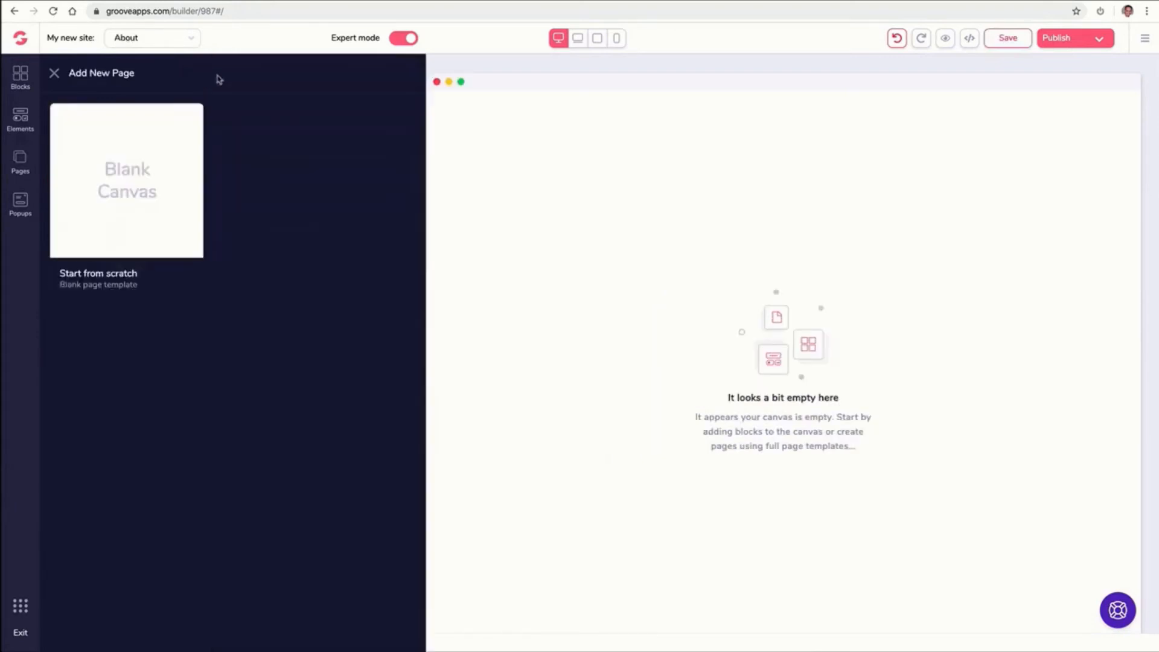
left_click(141, 154)
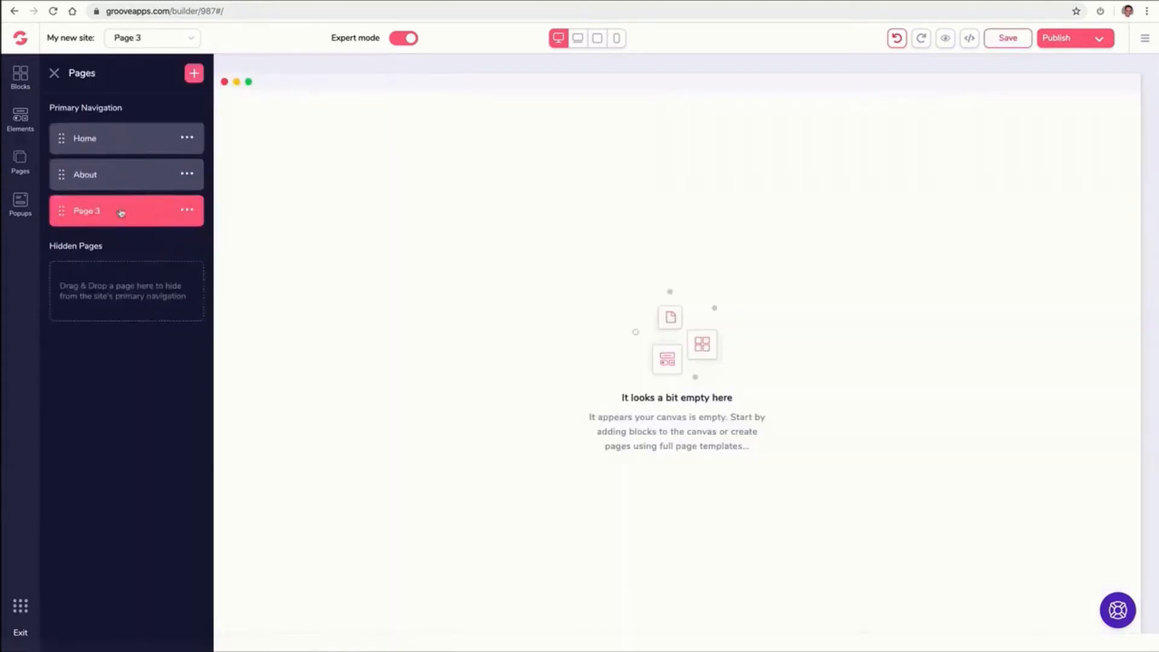
left_click(188, 211)
left_click(89, 280)
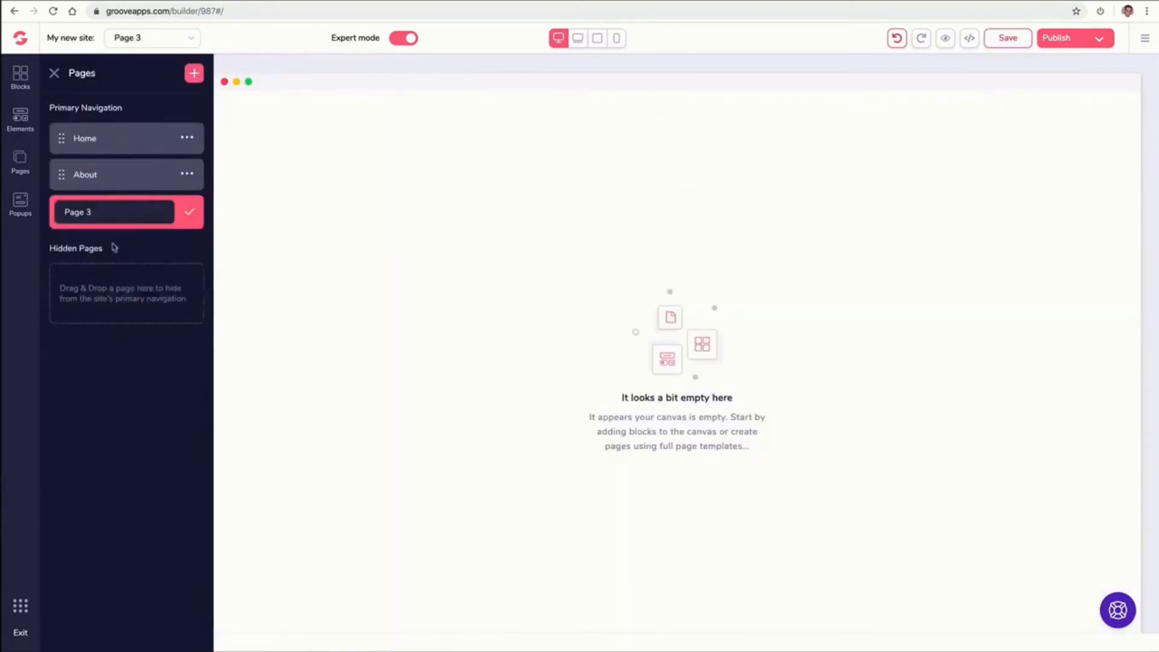
triple_click(121, 211)
type("Contact")
left_click(198, 216)
Add a blank page and rename it Media
left_click(194, 73)
left_click(152, 175)
left_click(187, 246)
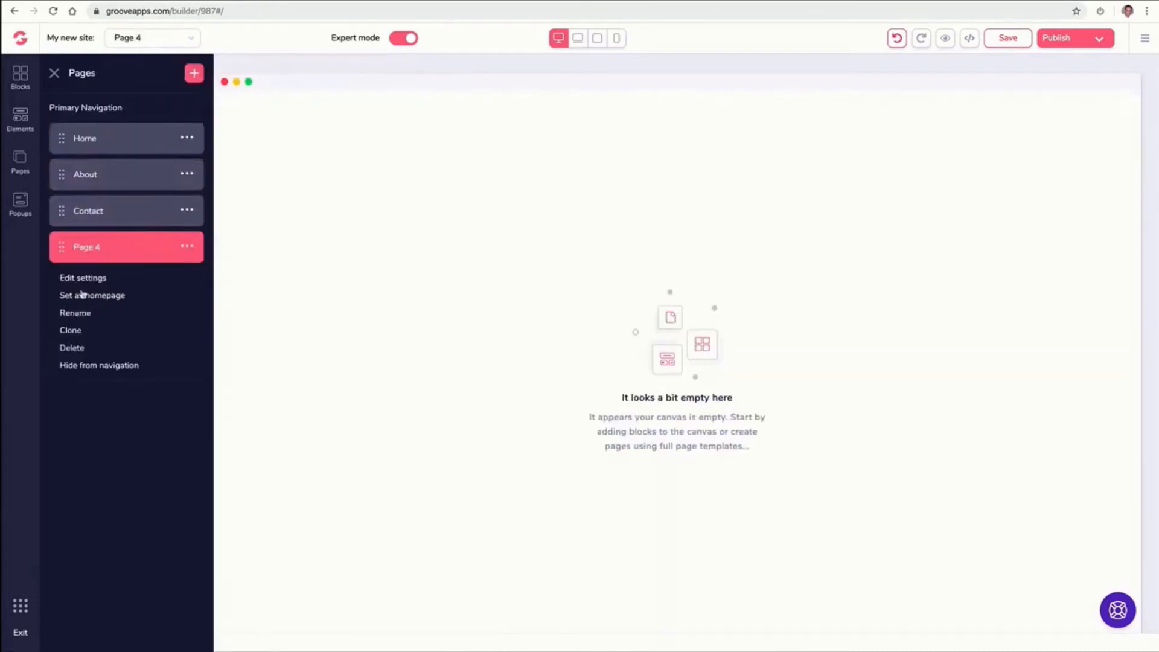
left_click(75, 312)
type("Media")
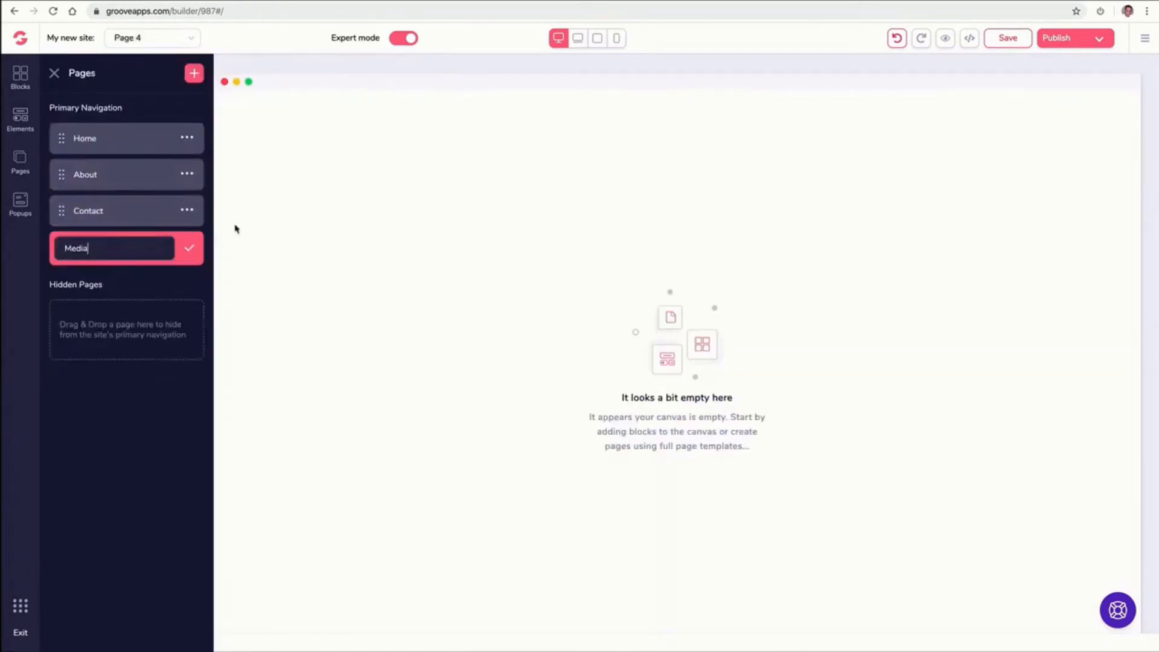
left_click(189, 248)
Add a blank page and rename it Support
left_click(194, 74)
left_click(141, 189)
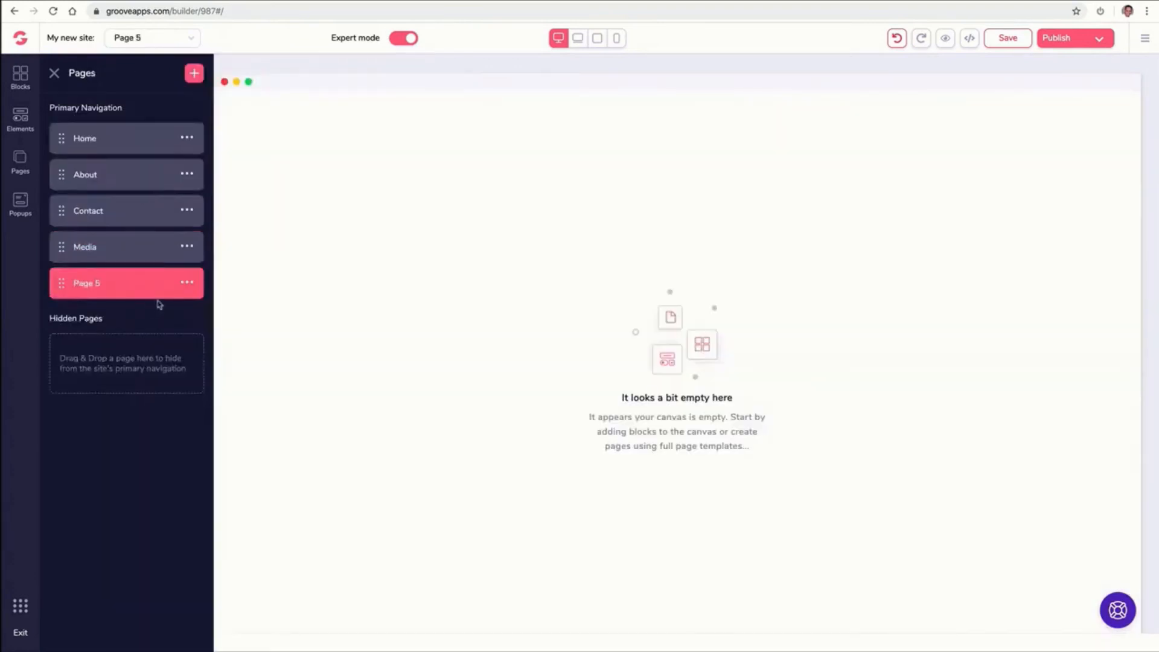
left_click(187, 283)
left_click(99, 347)
triple_click(140, 288)
type("Support")
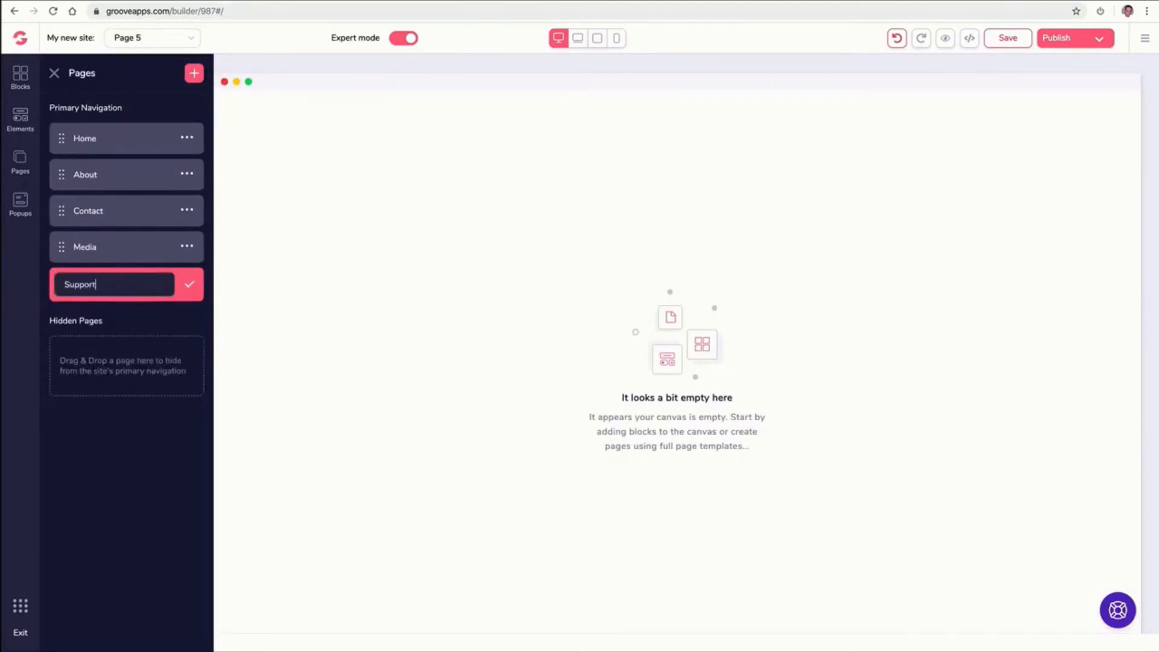
left_click(190, 287)
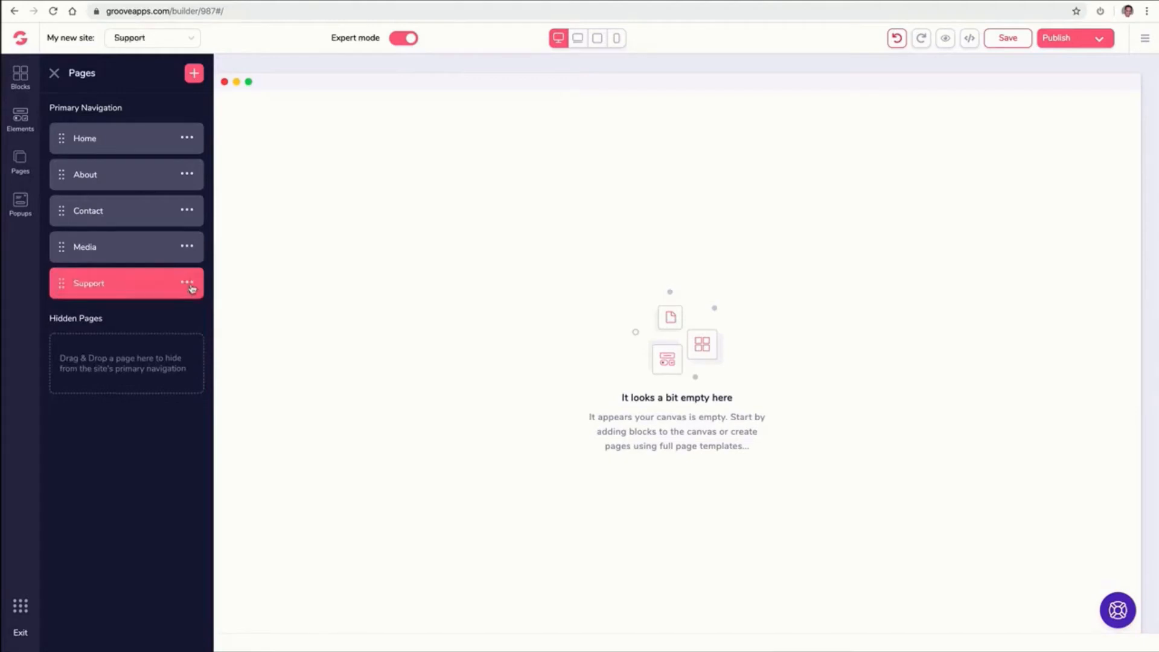
Add a blank page and rename it Free Ebook
left_click(194, 73)
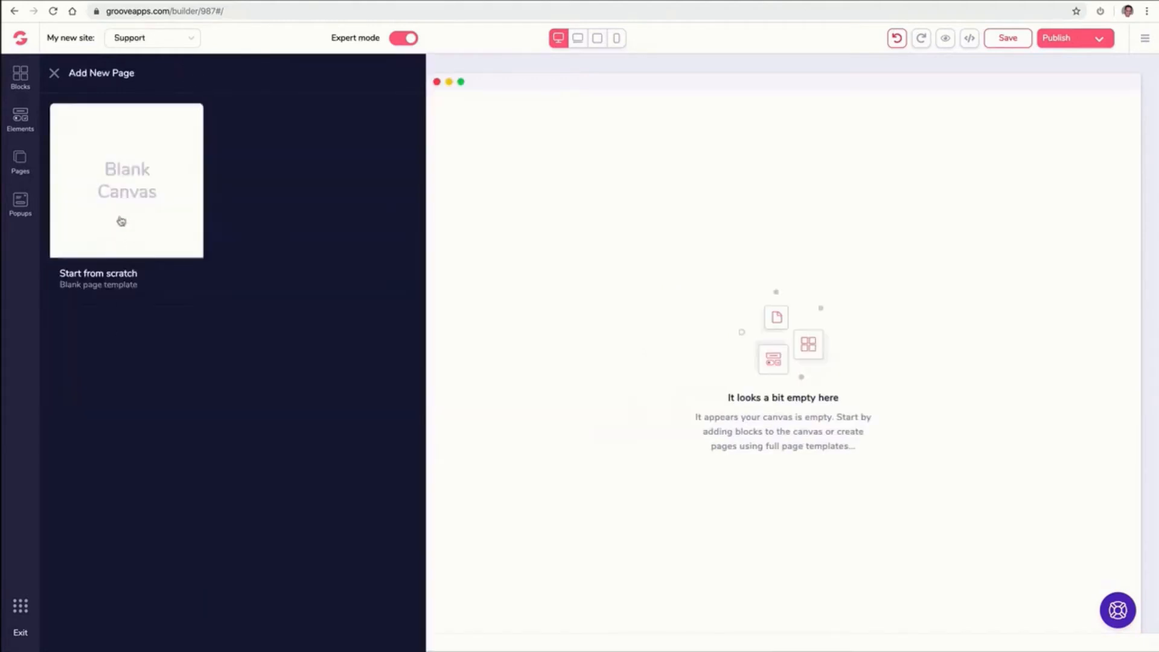
left_click(121, 221)
left_click(190, 324)
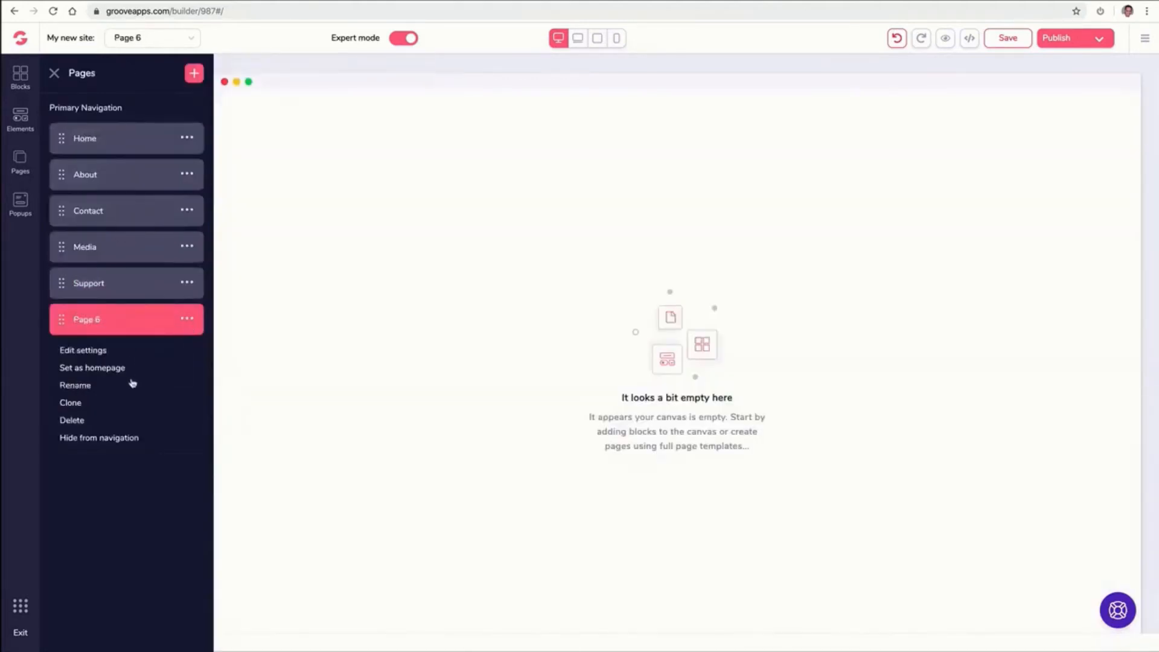
left_click(88, 385)
triple_click(137, 320)
type("Free Ebook")
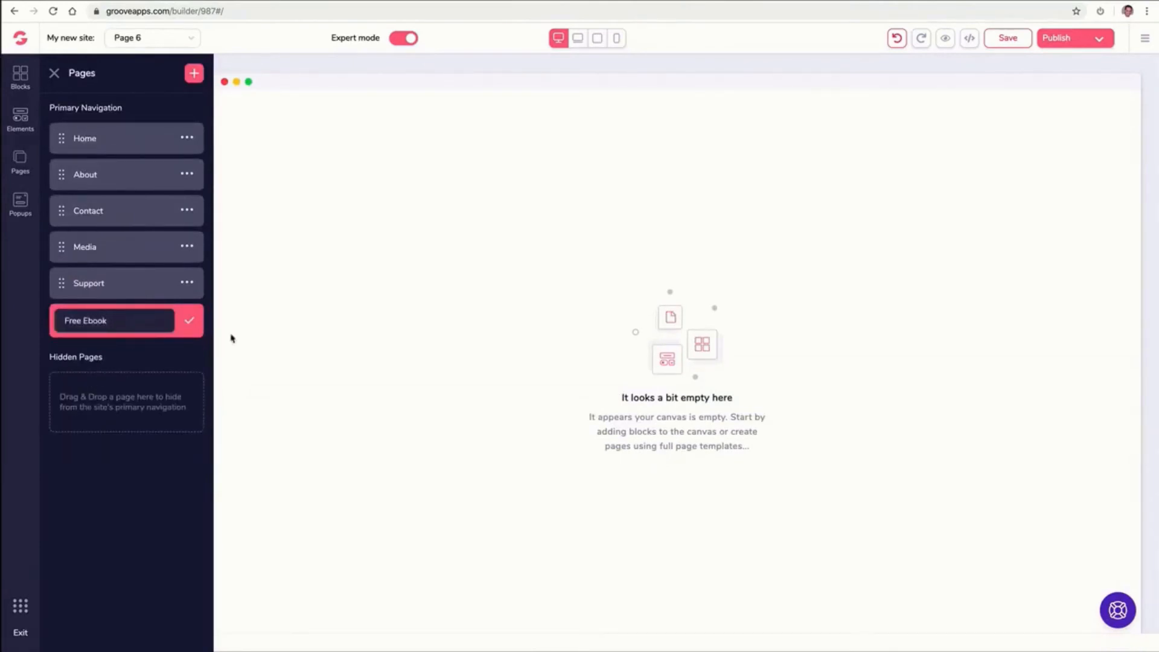
left_click(189, 320)
Add another blank page and rename it ThankYou Download
left_click(194, 74)
left_click(122, 180)
left_click(191, 356)
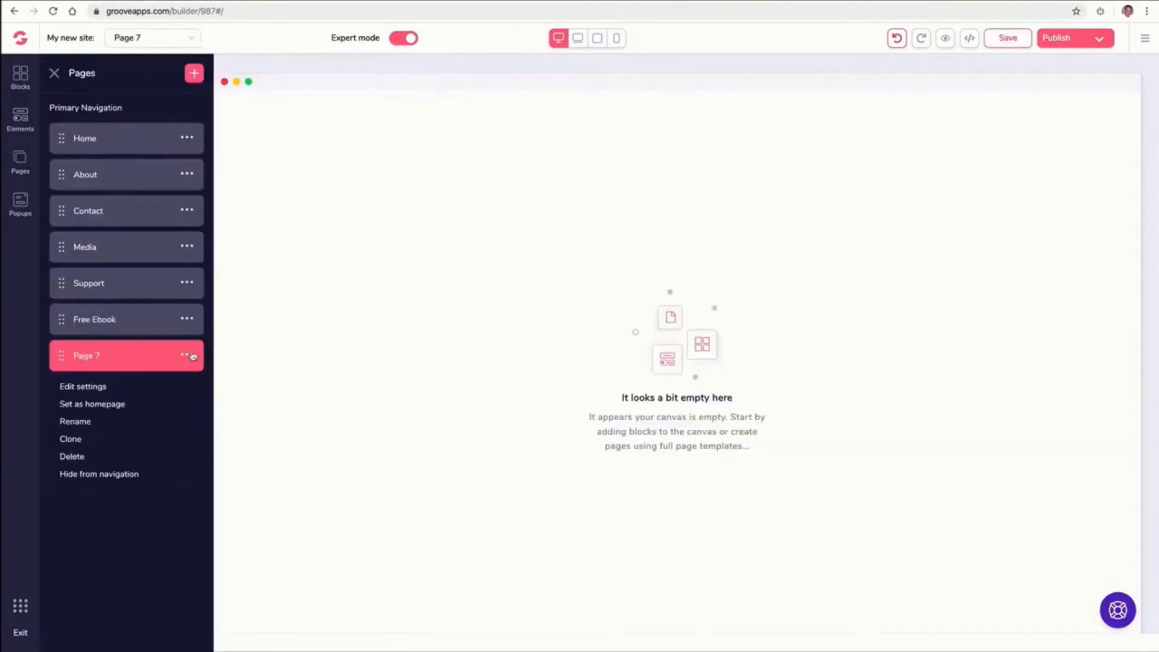
left_click(99, 422)
triple_click(134, 356)
type("ThankYou Download")
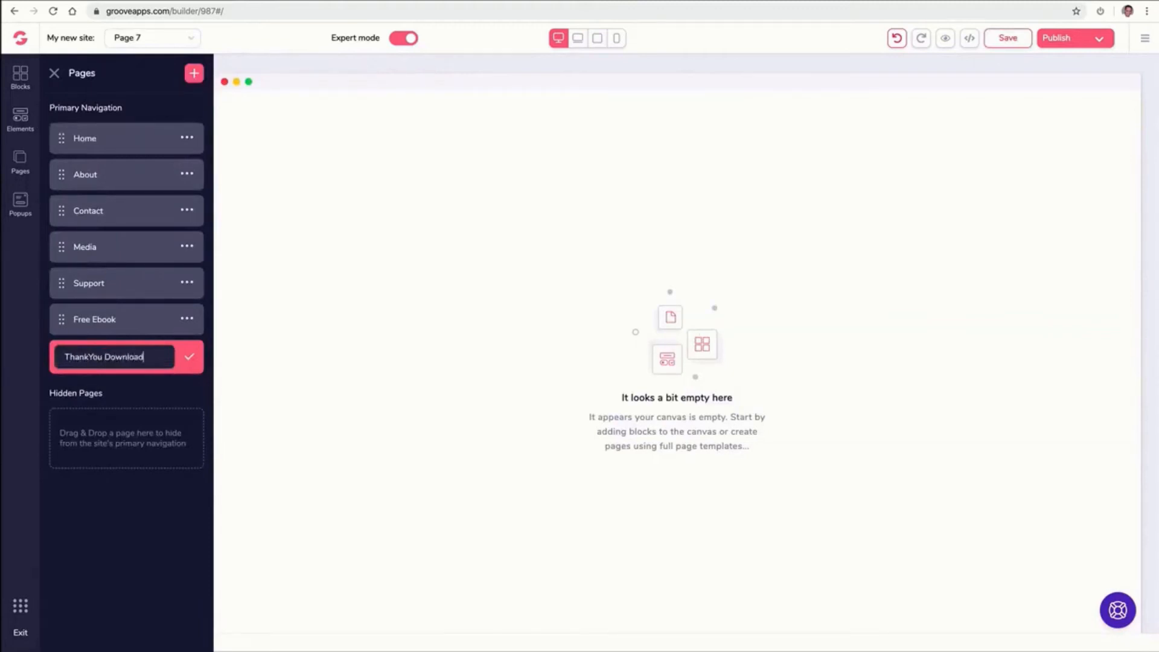
left_click(190, 357)
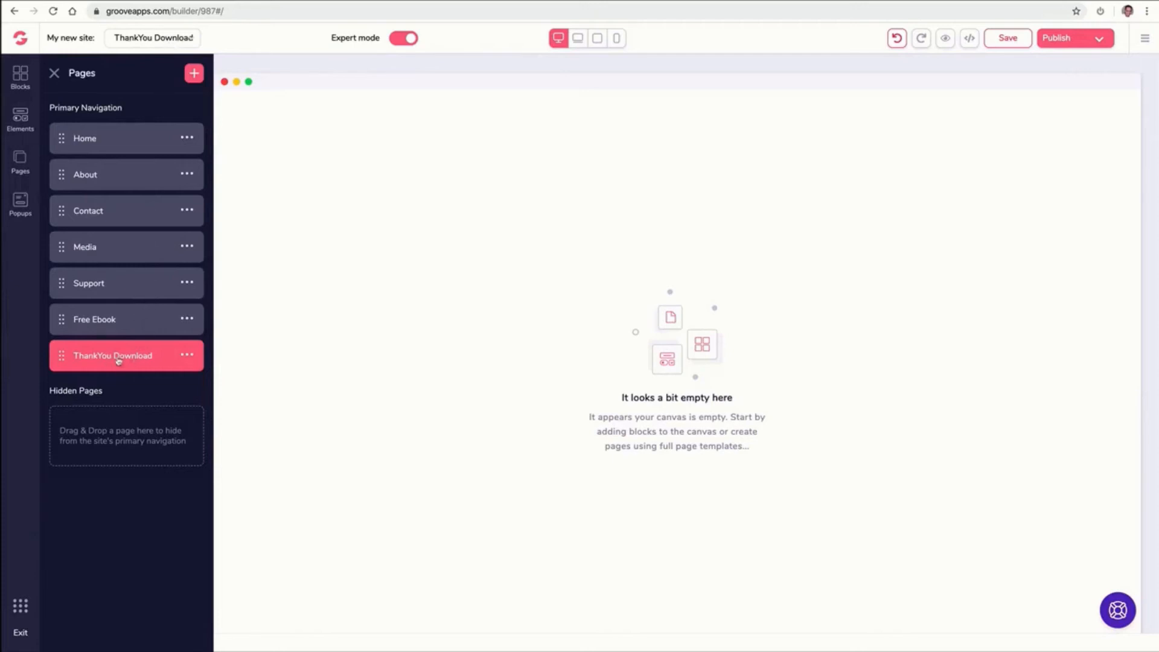
Move the Free Ebook and ThankYou Download pages out of the primary navigation into the Hidden Pages area
left_click(151, 37)
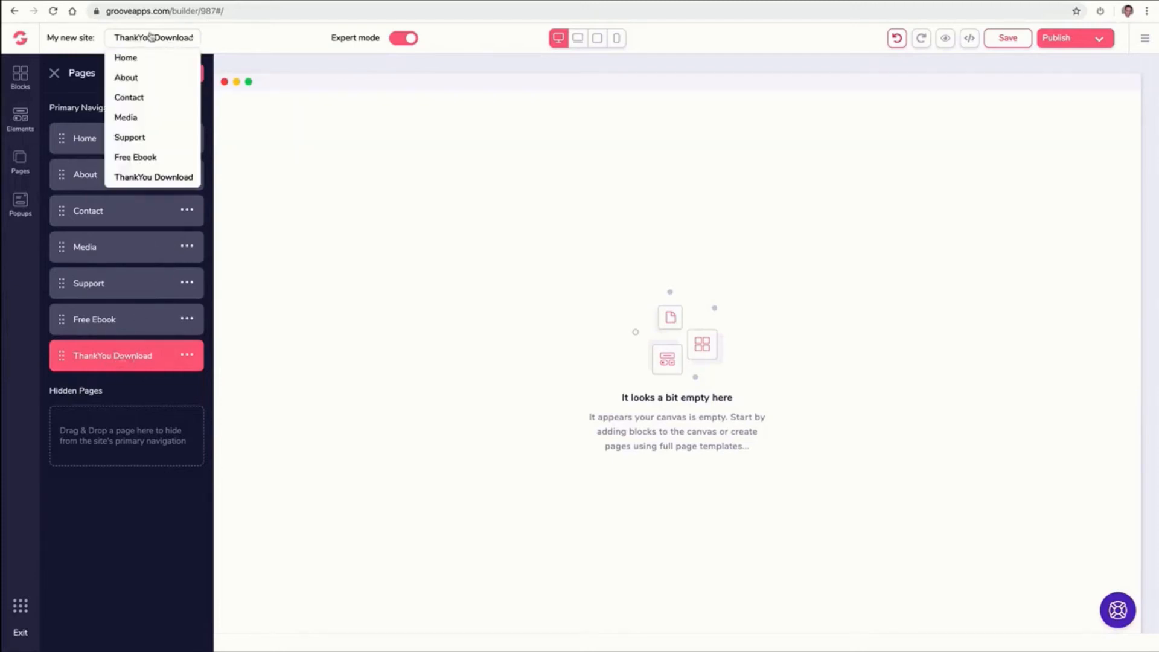
left_click(139, 81)
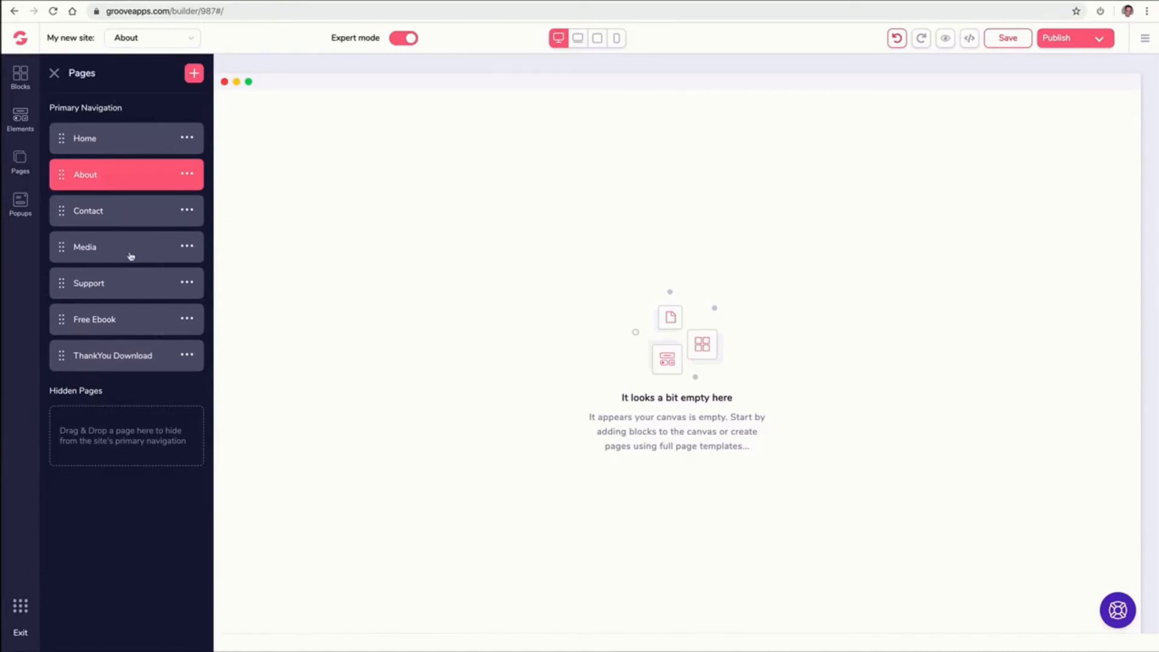
left_click(63, 320)
left_click_drag(63, 321, 71, 395)
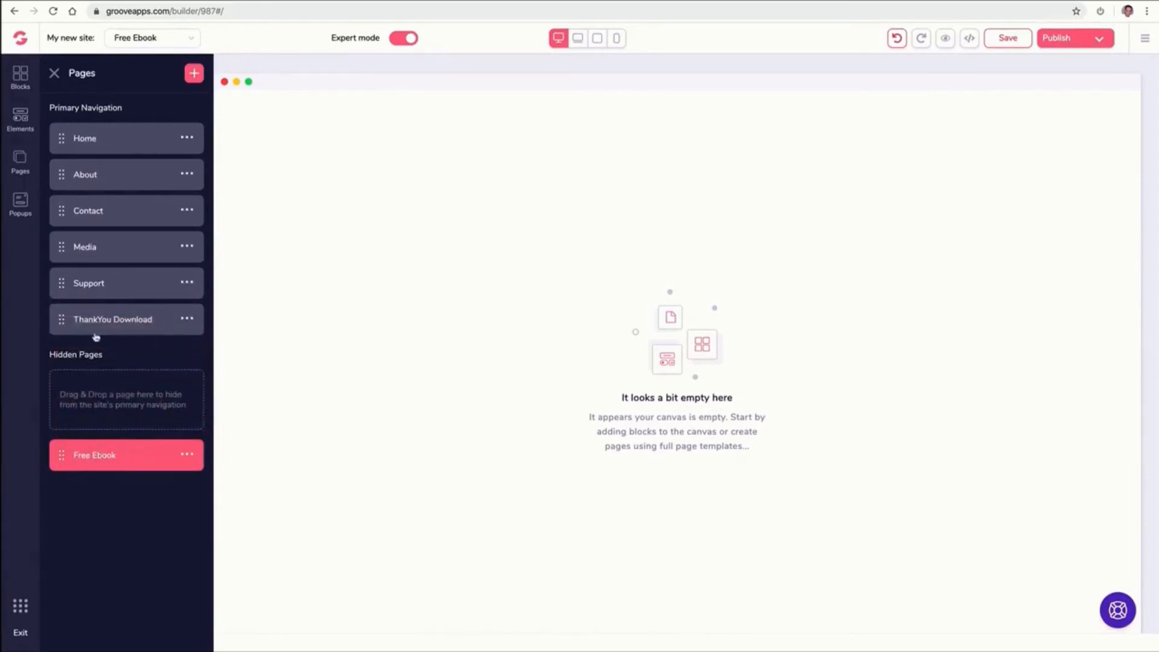
left_click_drag(68, 324, 70, 461)
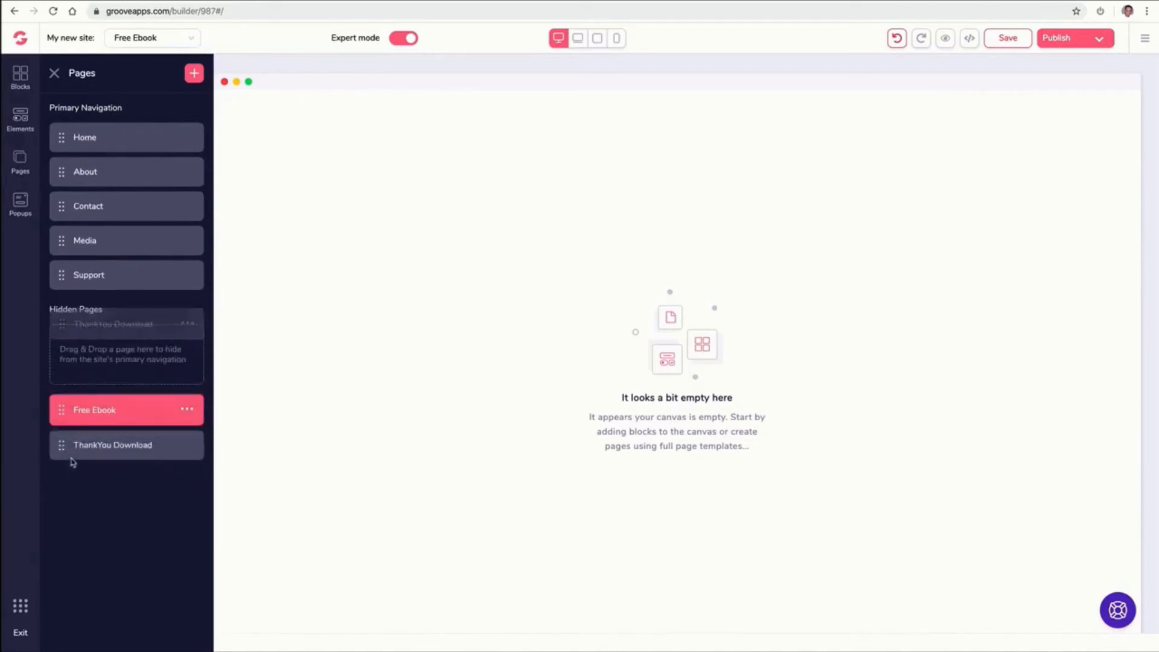
left_click(109, 458)
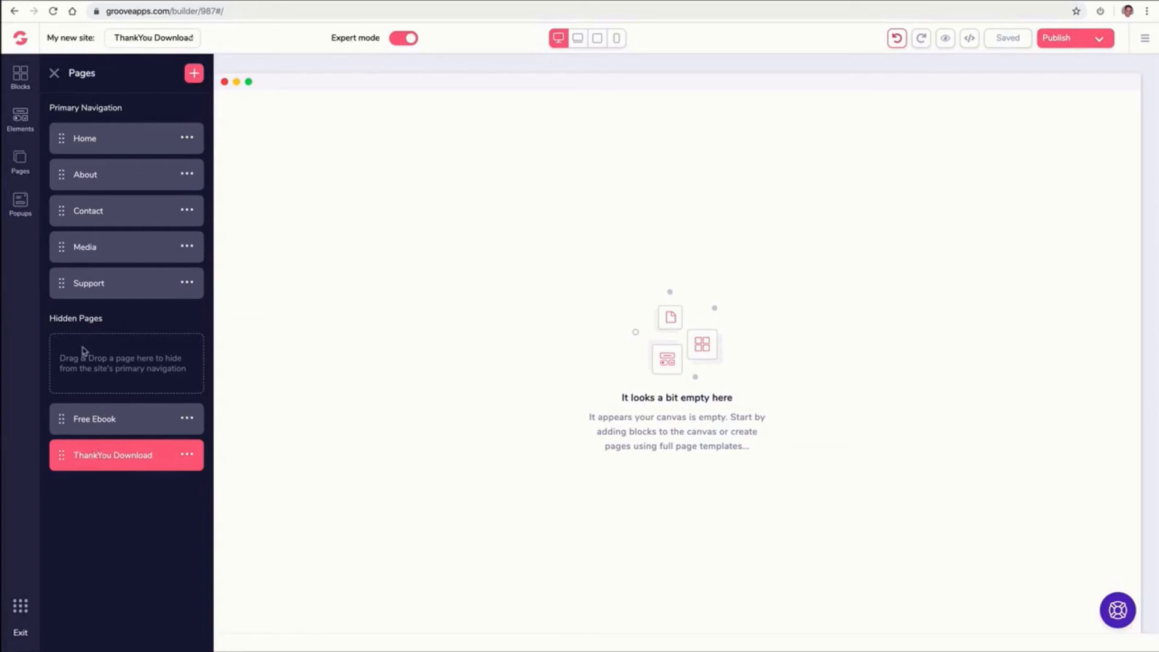
Add a wireframe navigation bar block to the top of the ThankYou Download page
left_click(23, 77)
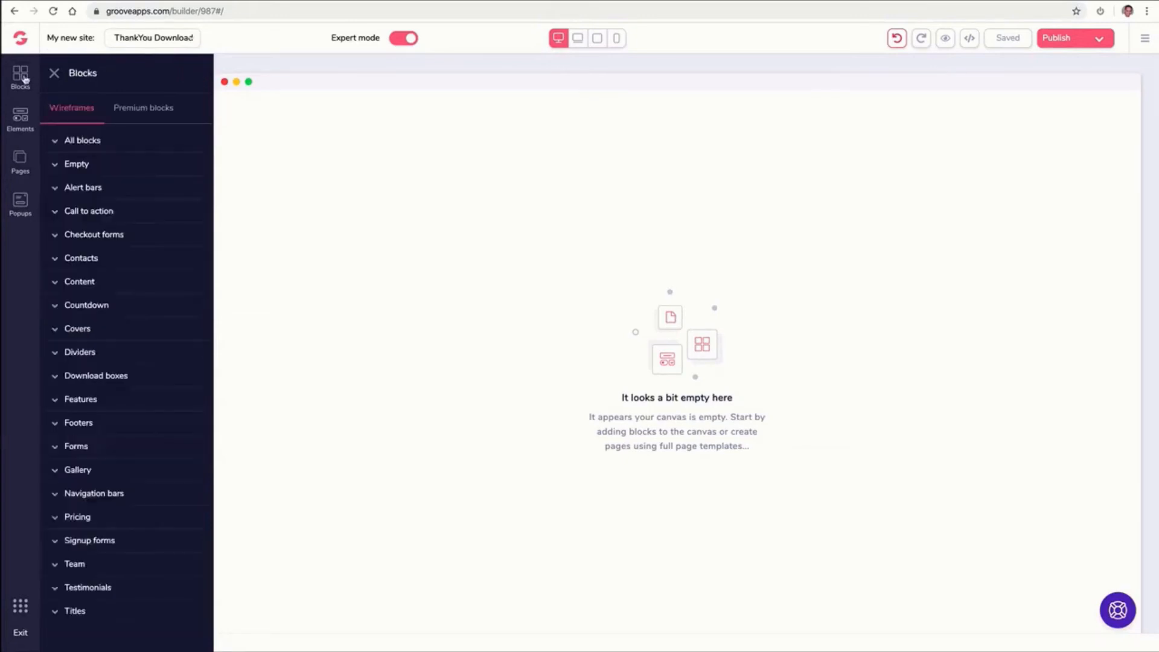
left_click(136, 113)
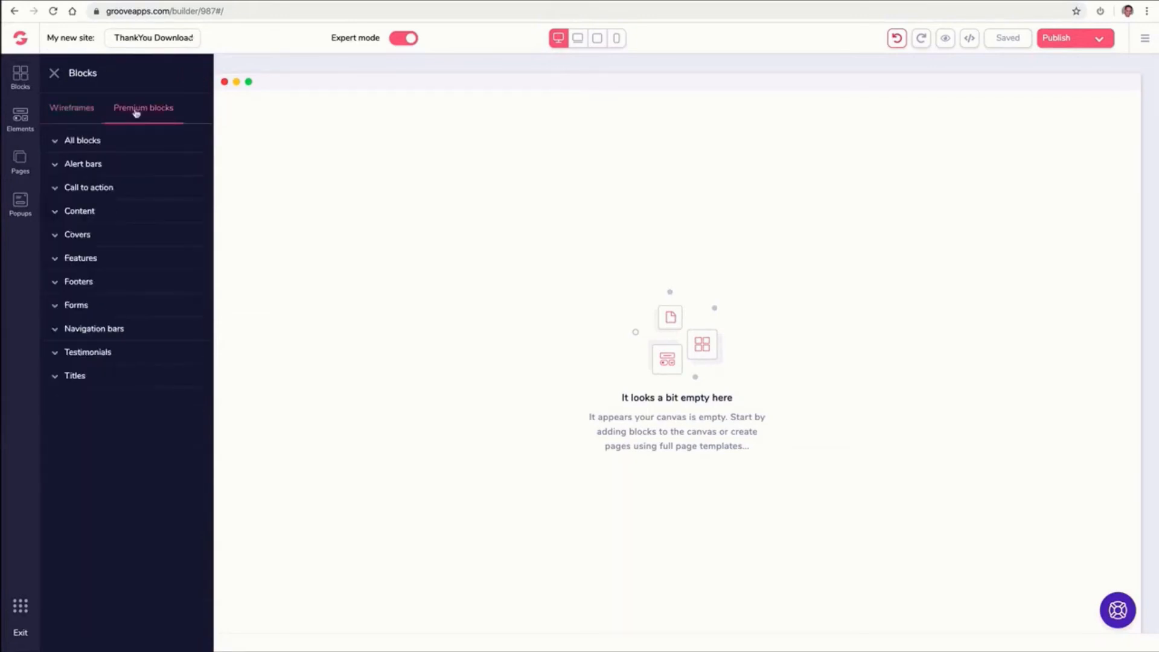
left_click(106, 337)
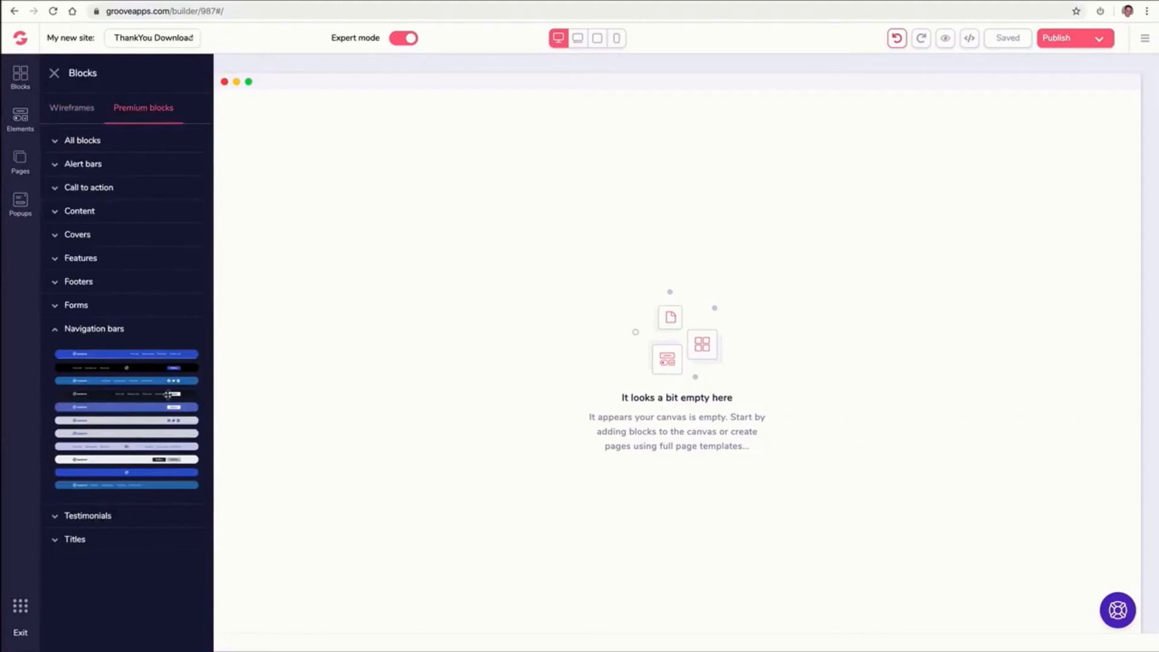
left_click(85, 109)
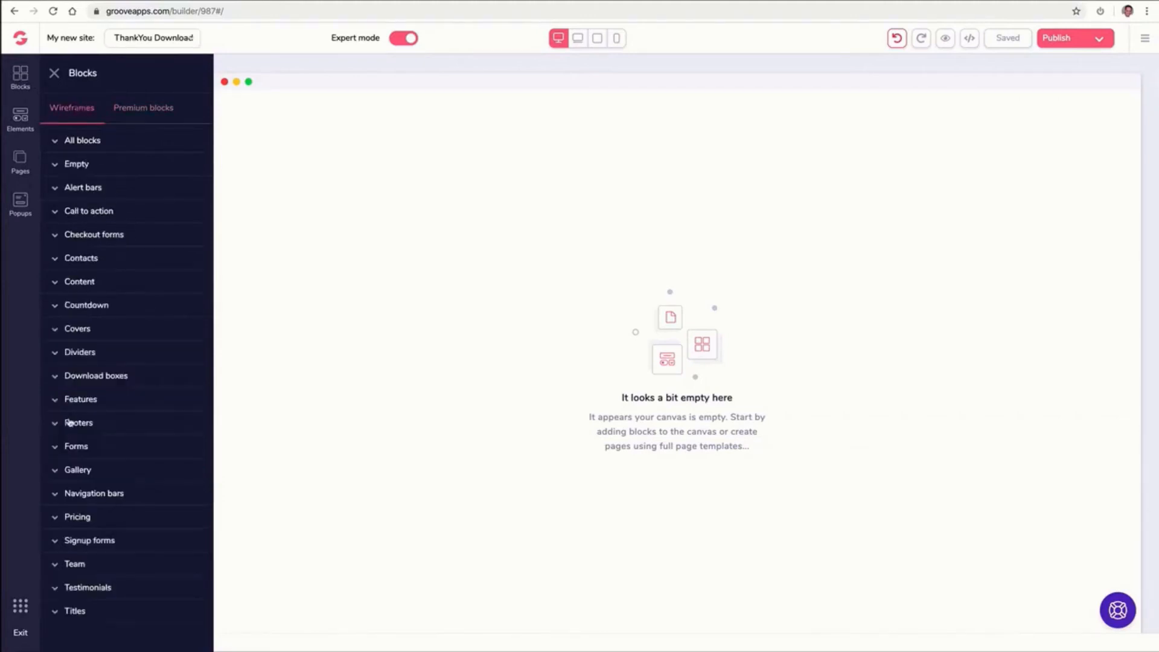
left_click(99, 491)
scroll(140, 456, "down", 2)
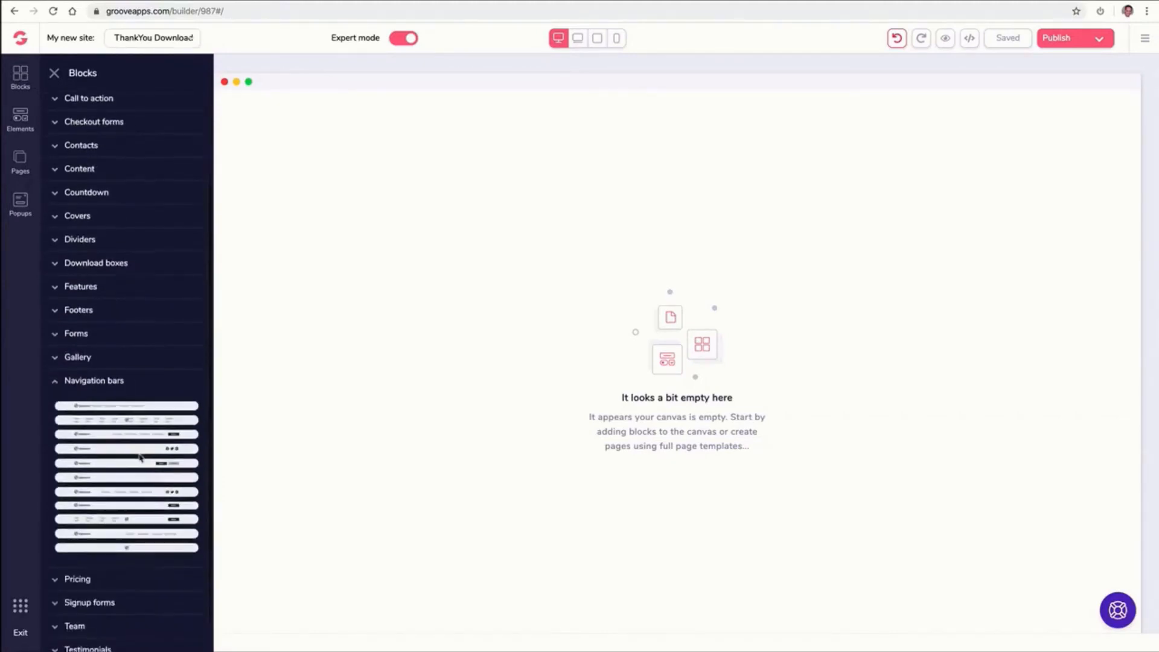
left_click_drag(130, 492, 566, 128)
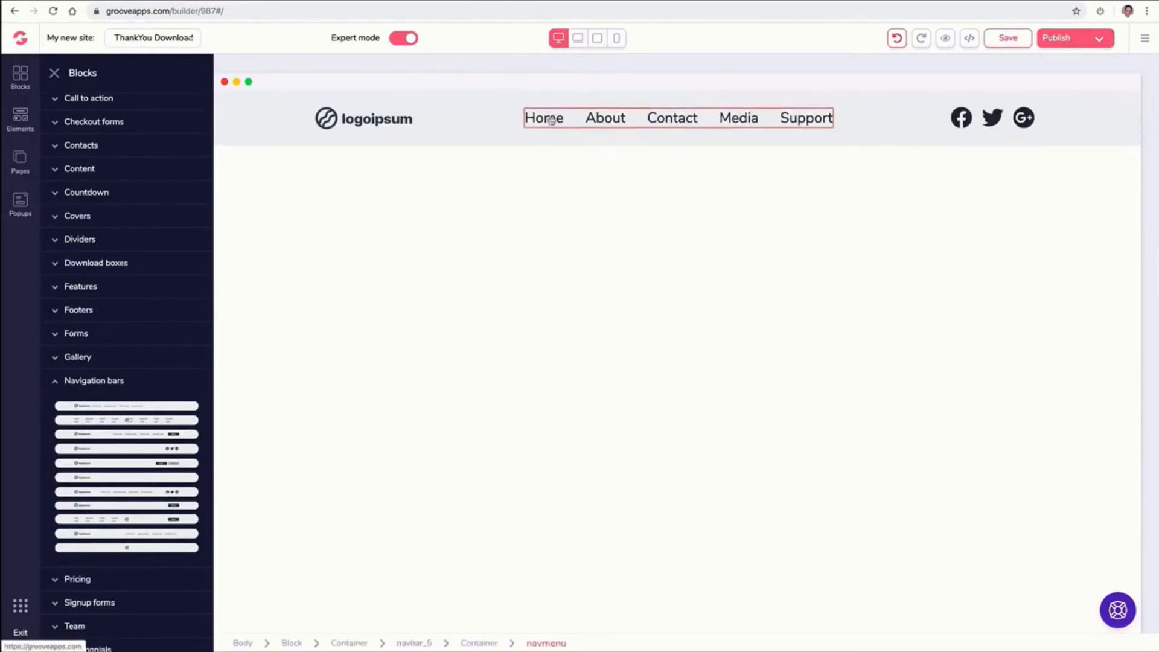
Nest the Media page under Contact as a sub-page in the primary navigation
left_click(21, 160)
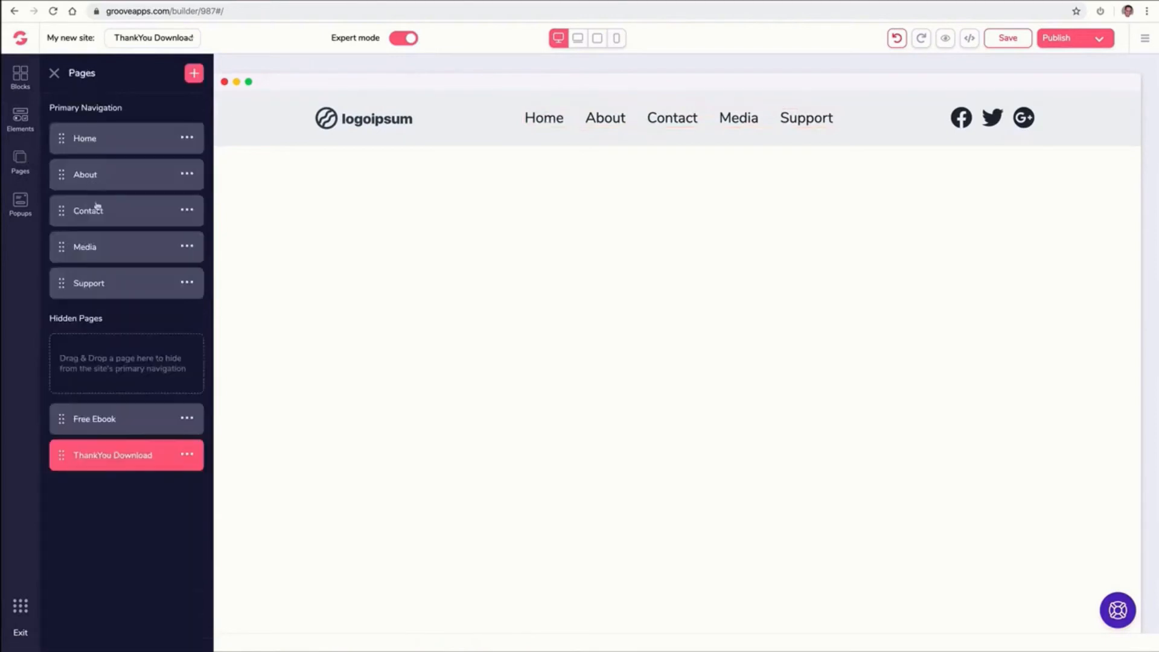
left_click_drag(62, 279, 64, 240)
left_click_drag(63, 246, 112, 238)
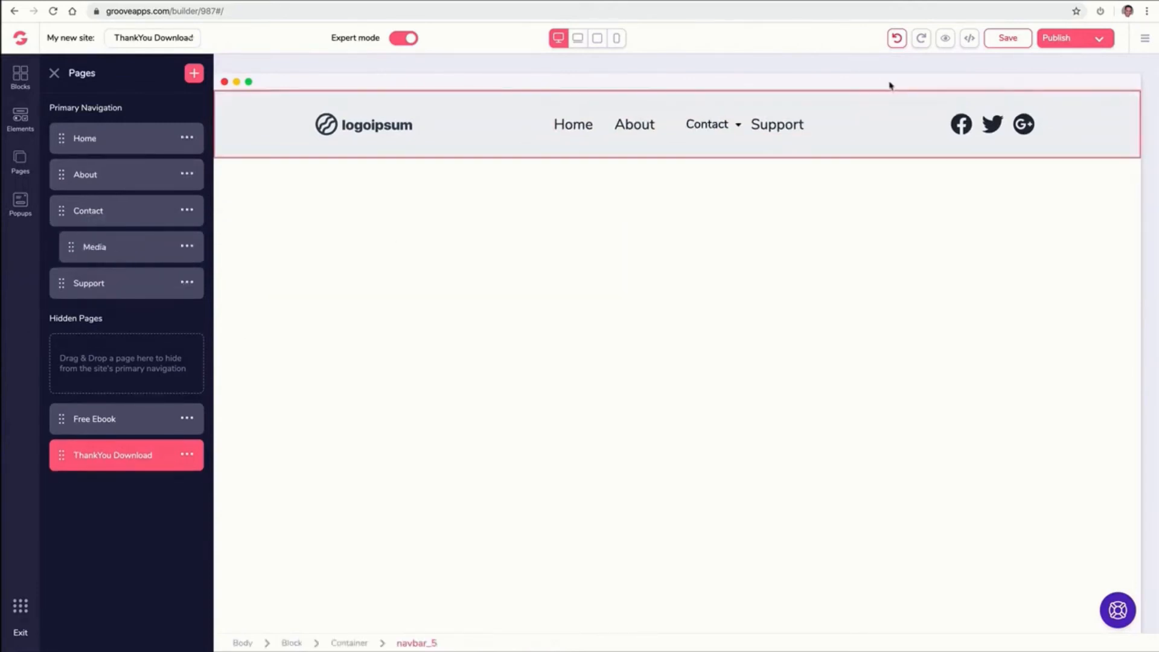
left_click(737, 125)
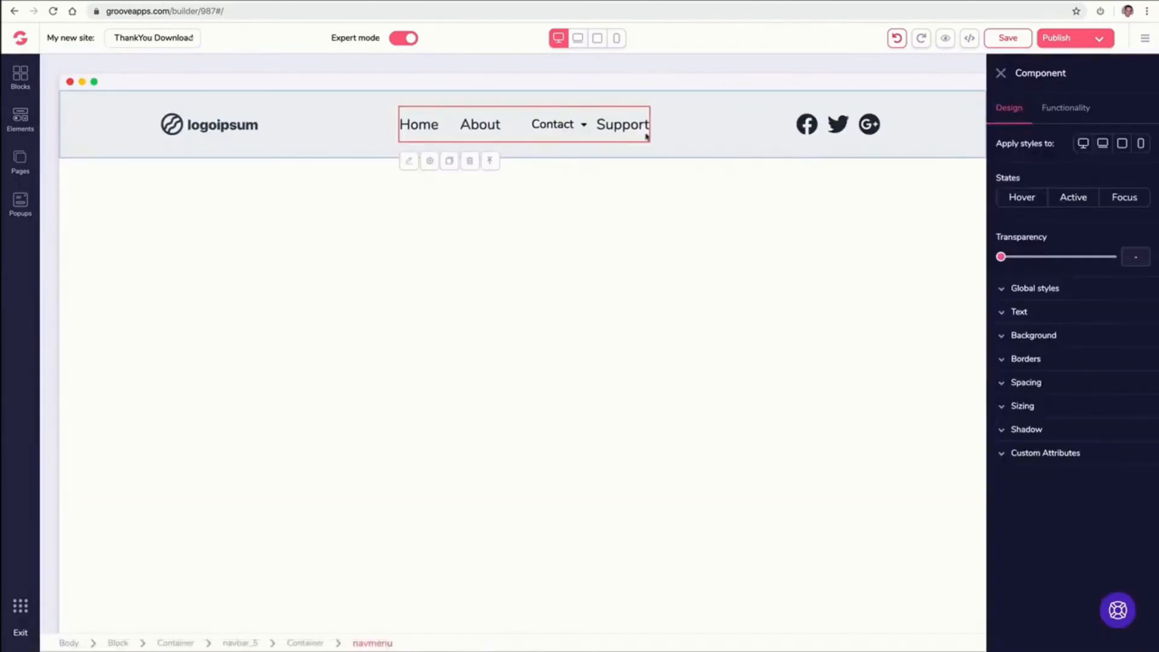
left_click(1000, 73)
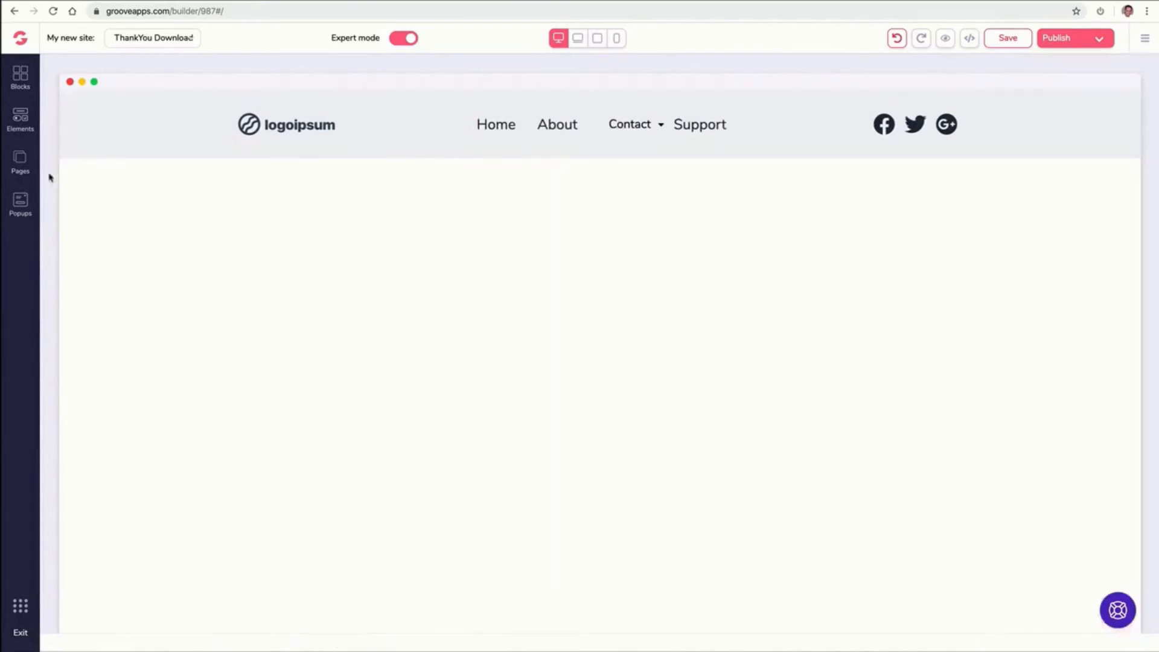
left_click(20, 162)
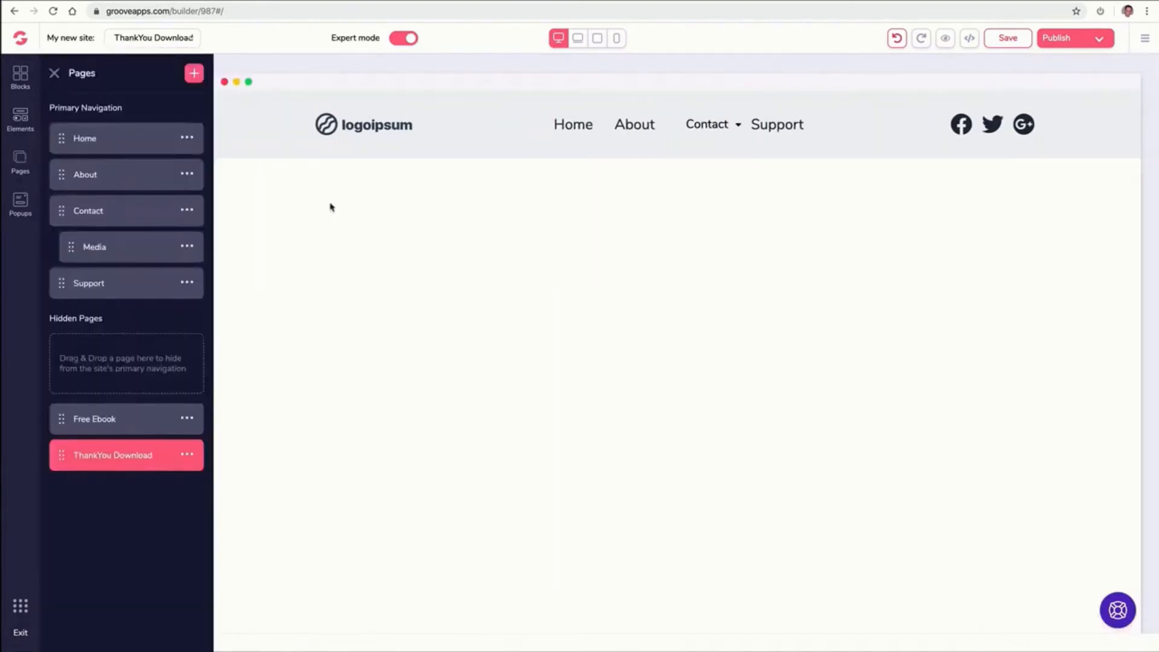
Replace the navbar's logo image with an uploaded GroovePages logo file found by searching for logo
left_click(370, 128)
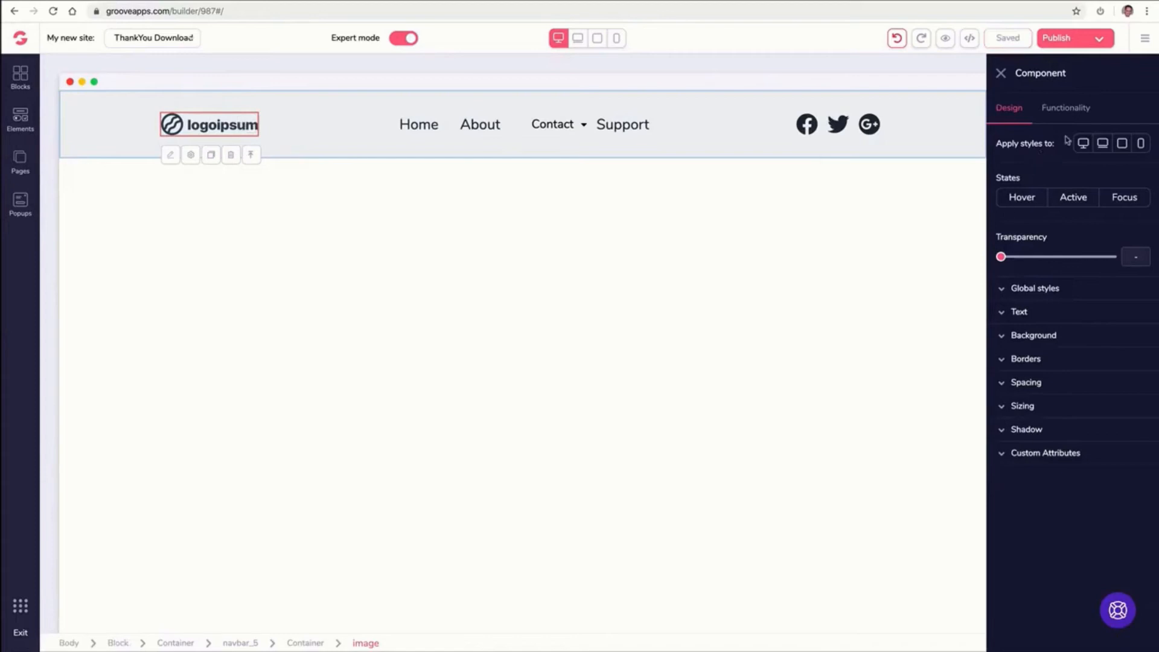
left_click(1068, 114)
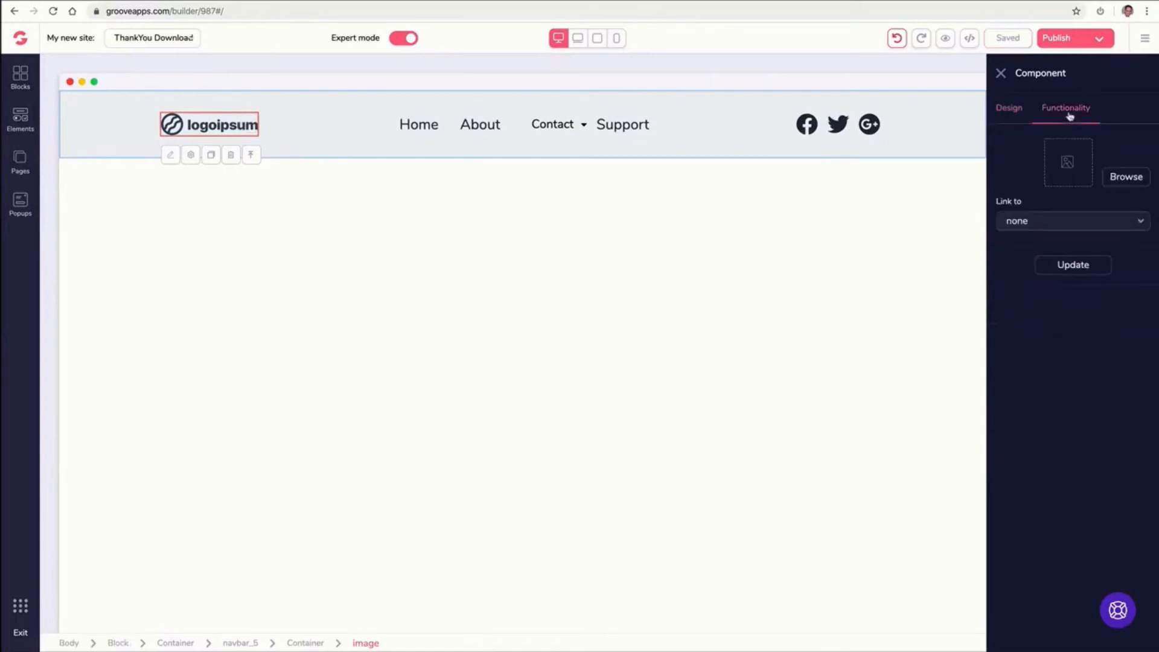
left_click(1113, 180)
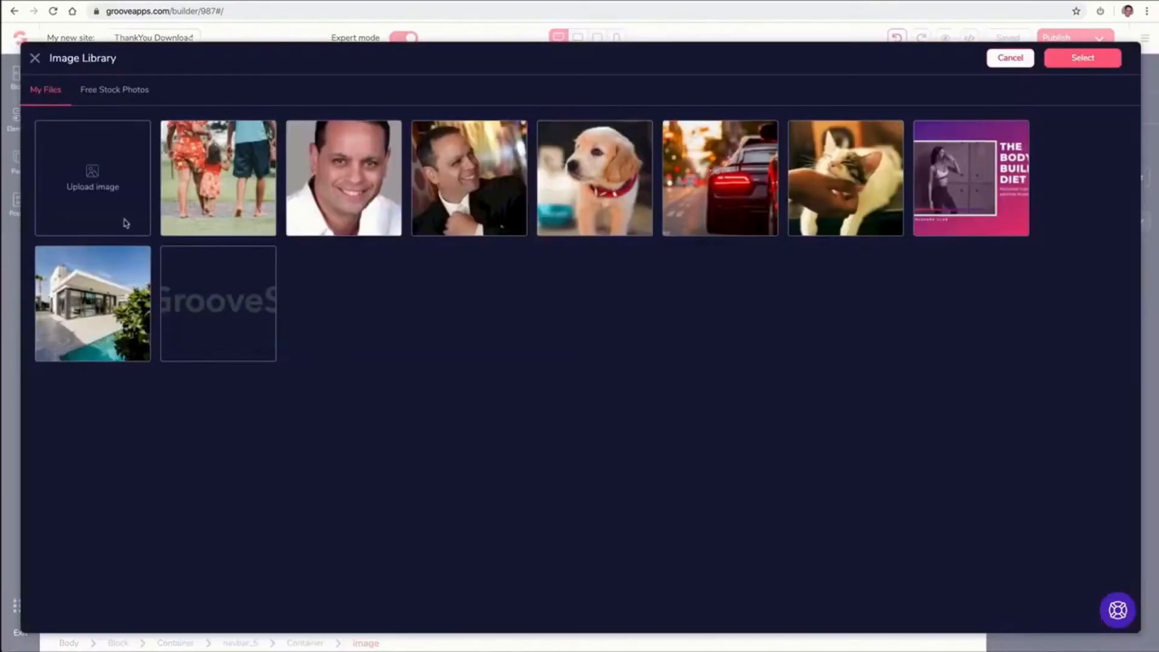
left_click(92, 179)
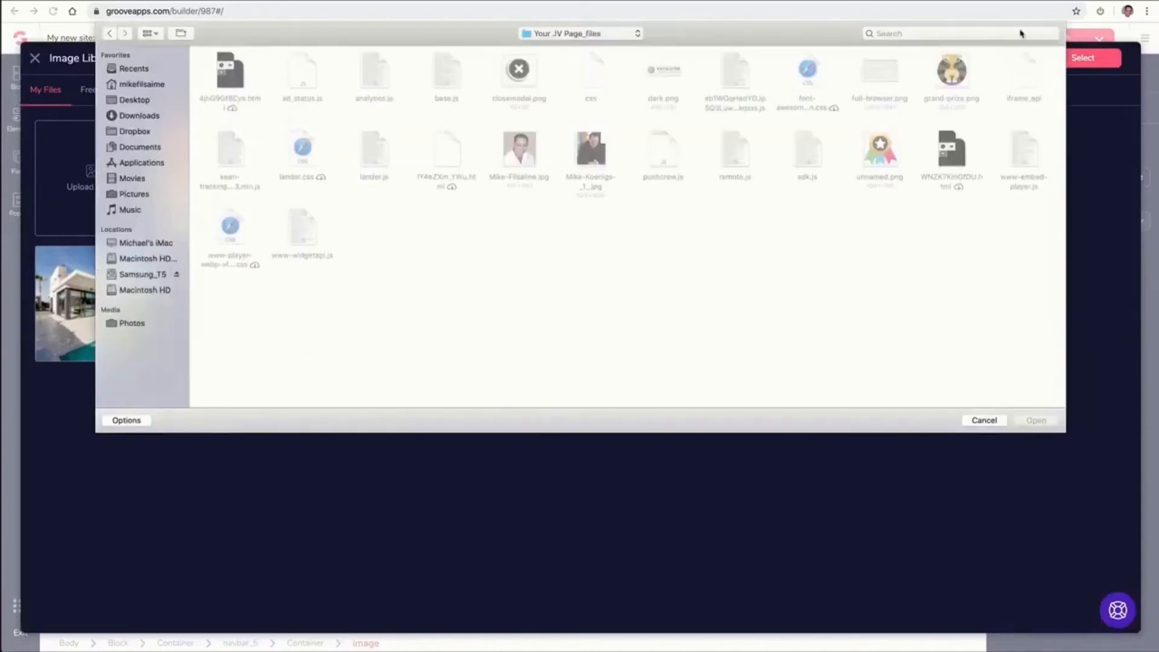
left_click(957, 32)
type("logo")
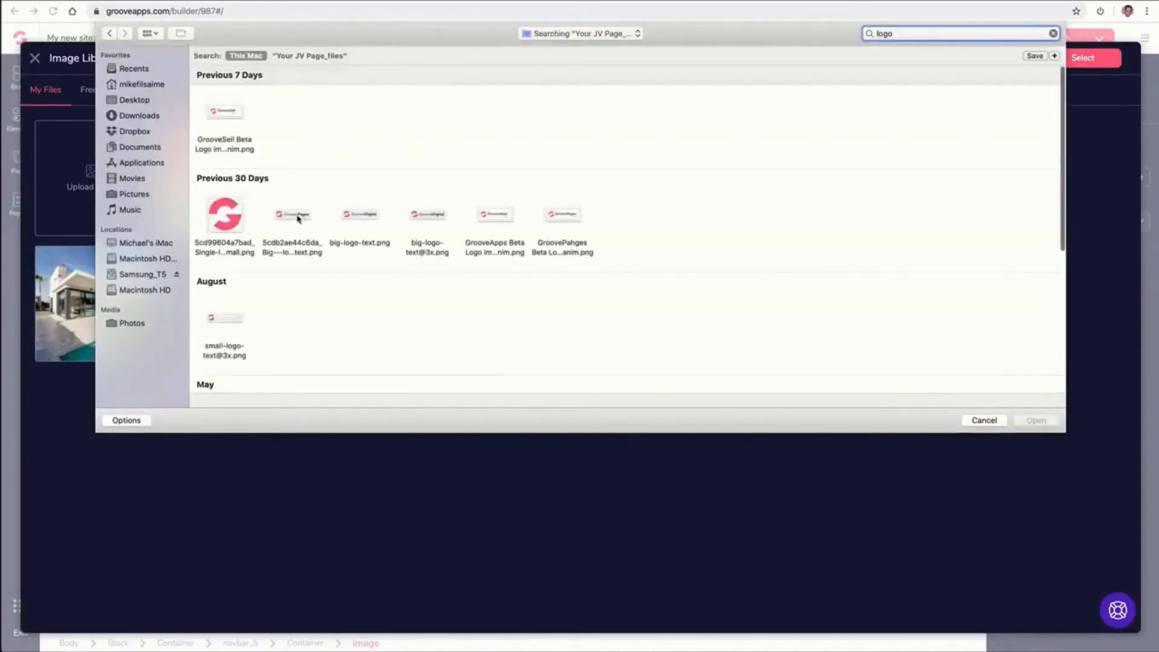
left_click(298, 218)
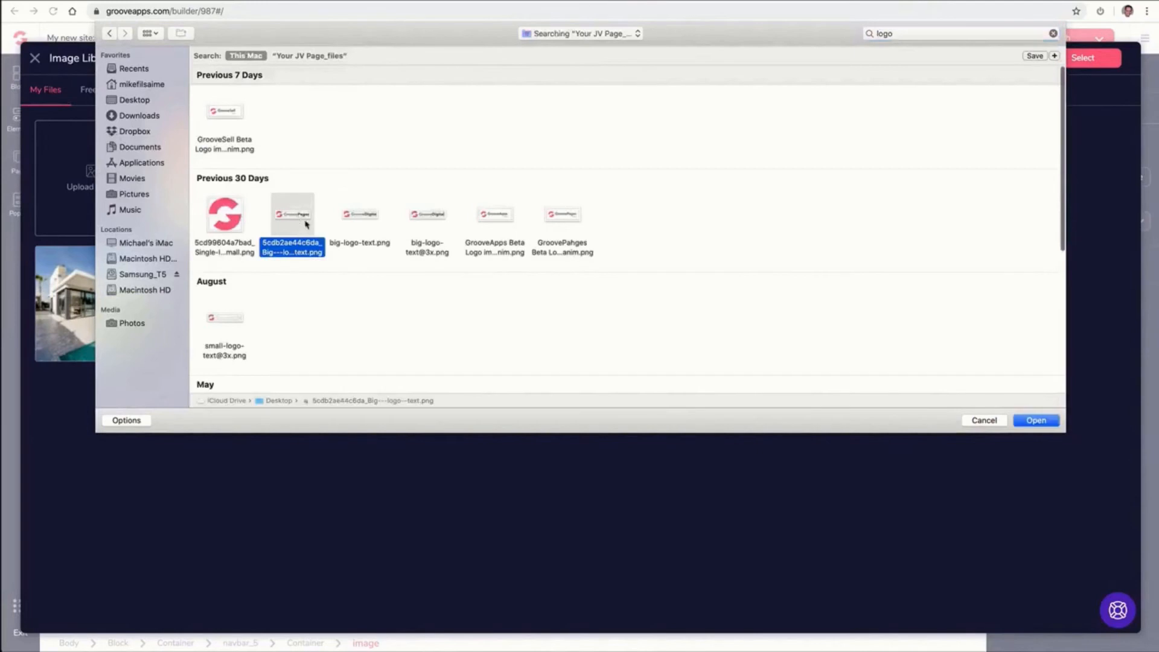
left_click(1036, 420)
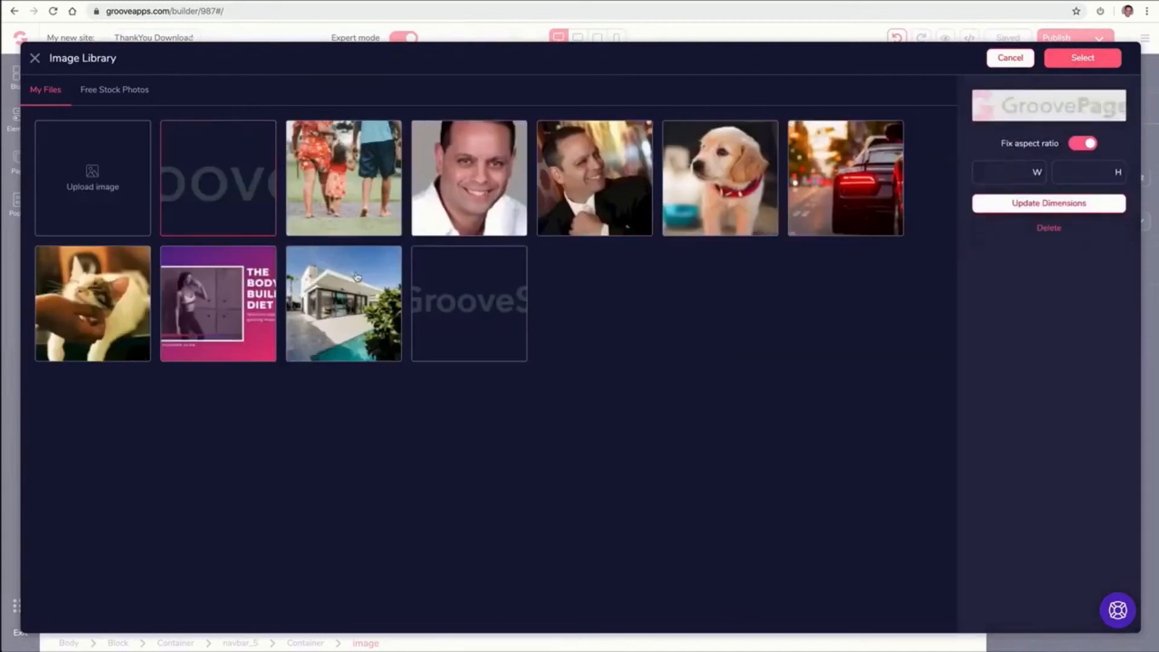
left_click(1091, 60)
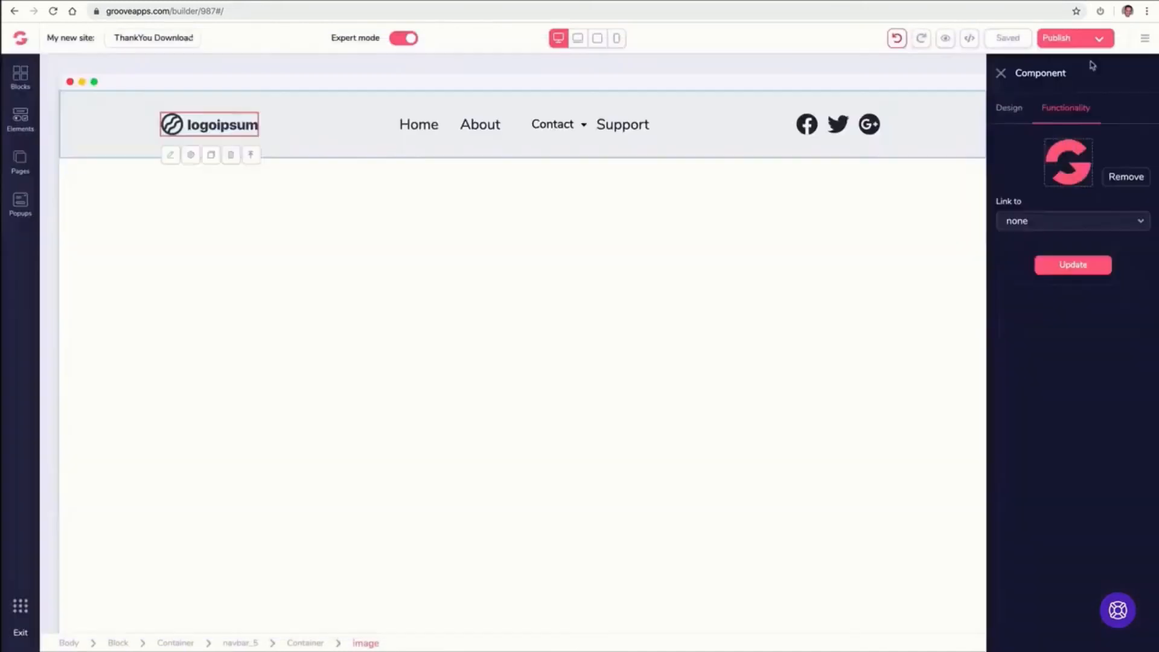
left_click(1063, 269)
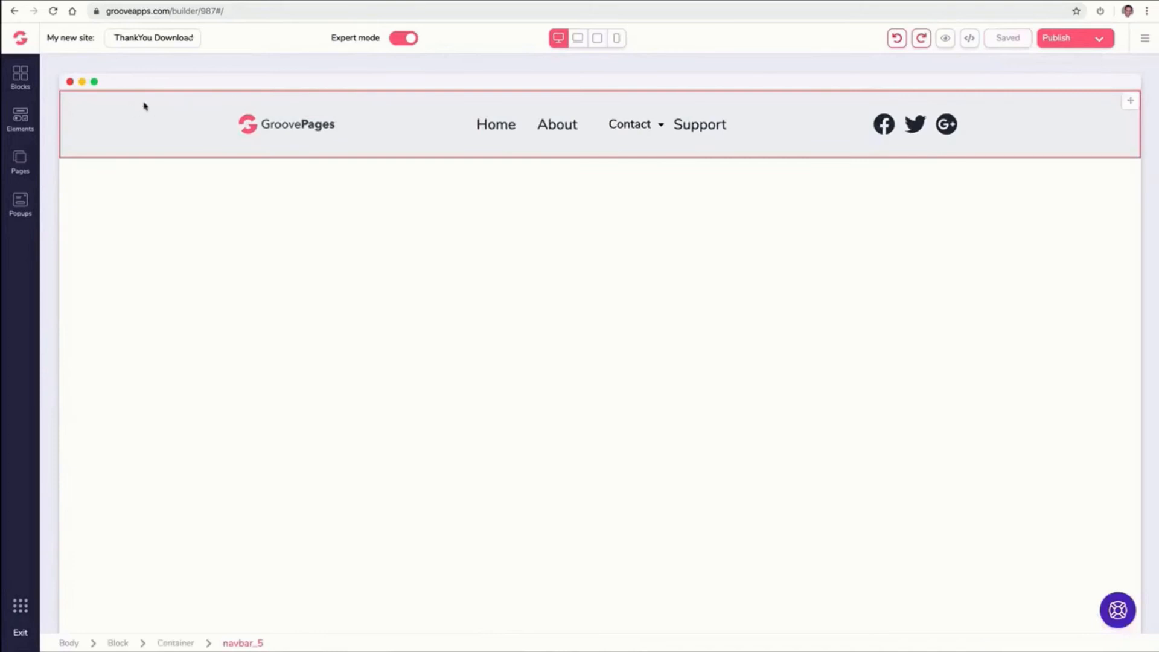
Set the navbar block's background colour to a light pink shade
left_click(97, 115)
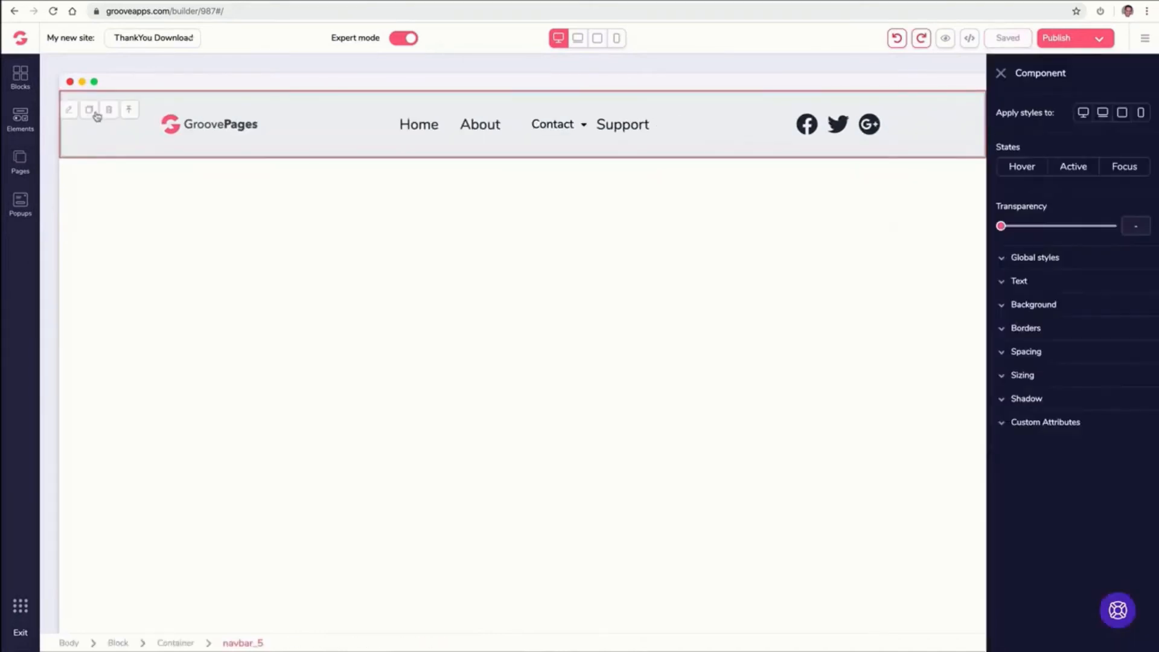
left_click(1003, 306)
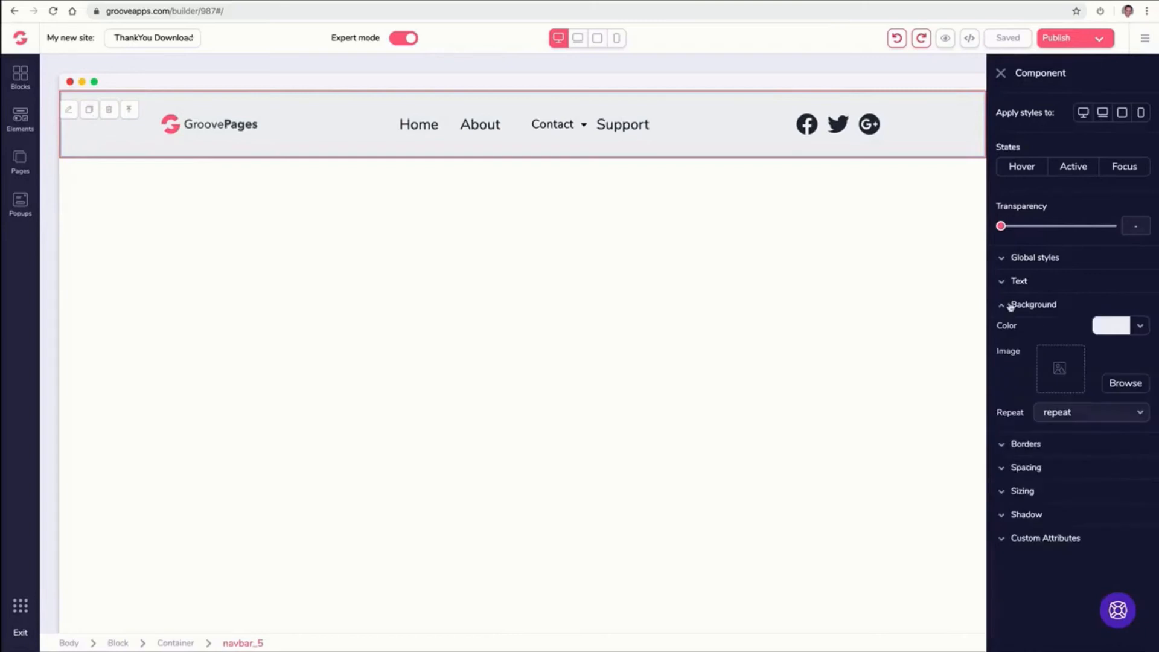
left_click(1140, 327)
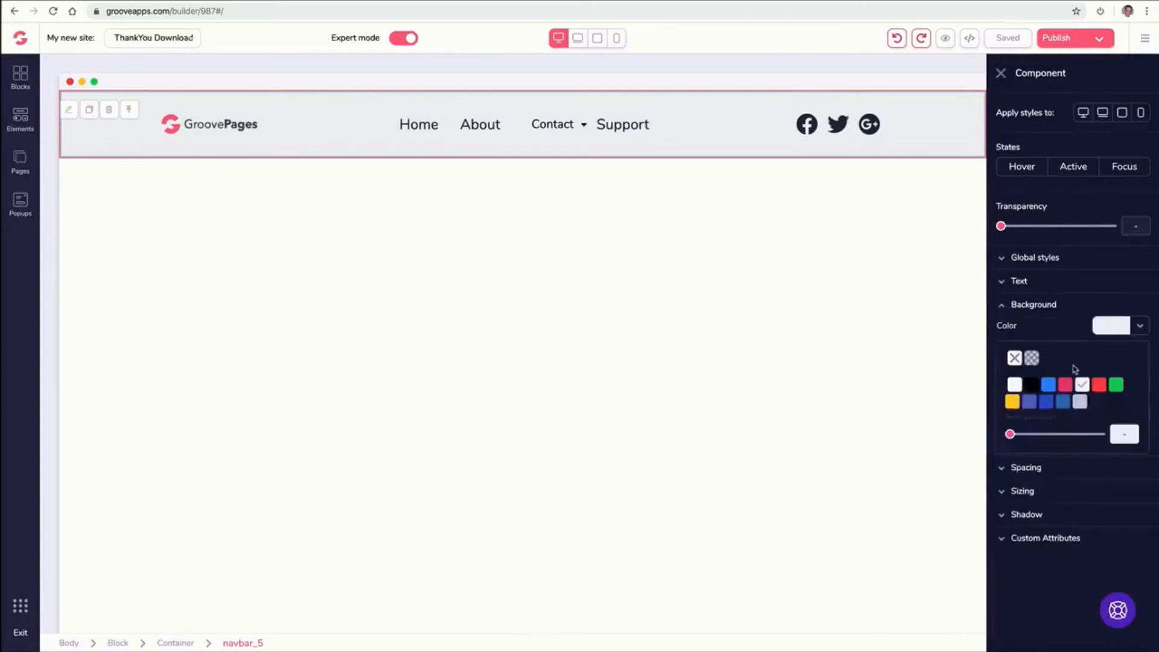
mouse_move(1099, 385)
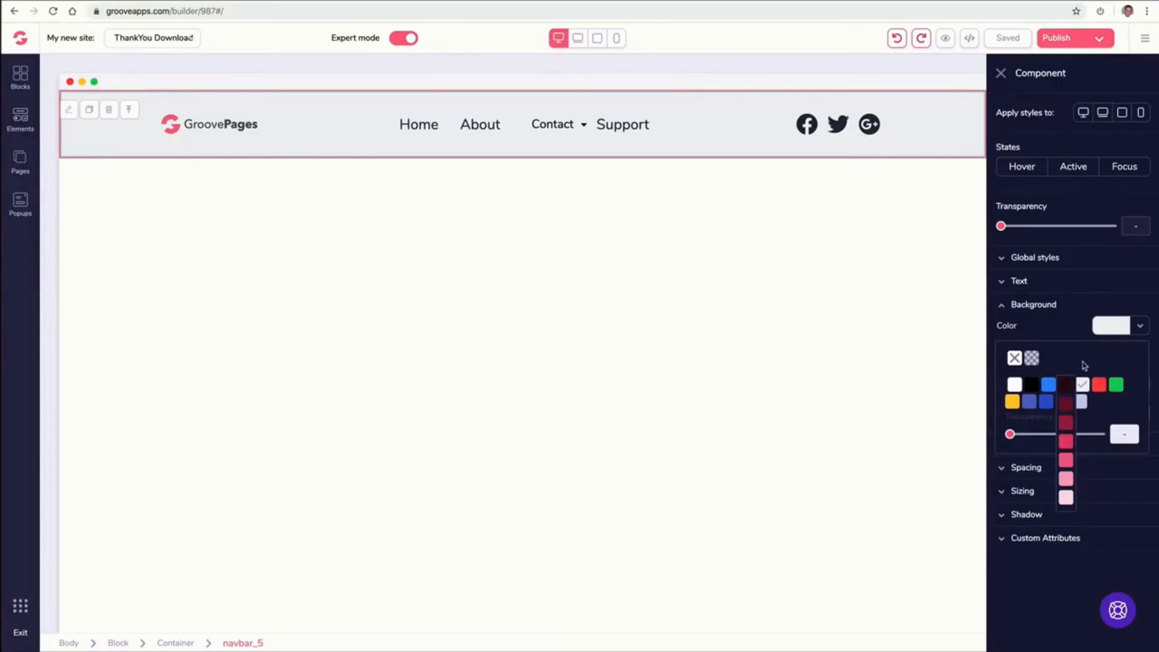
left_click(1065, 479)
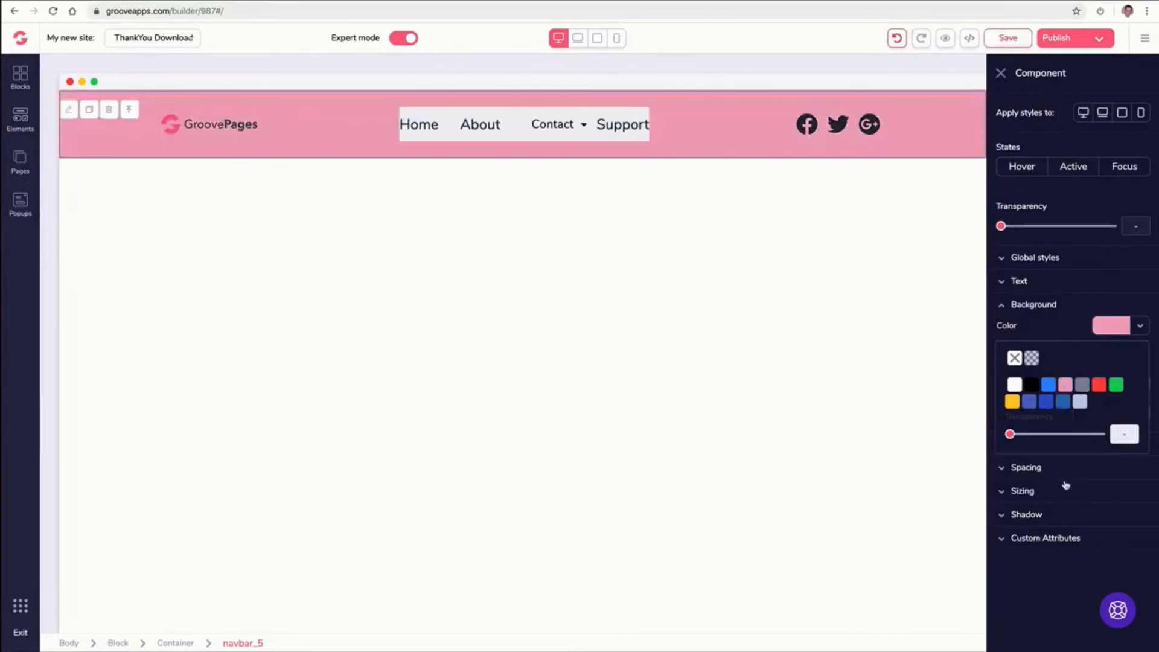
Give the navigation menu the same pink background, then undo both background colour changes
left_click(450, 120)
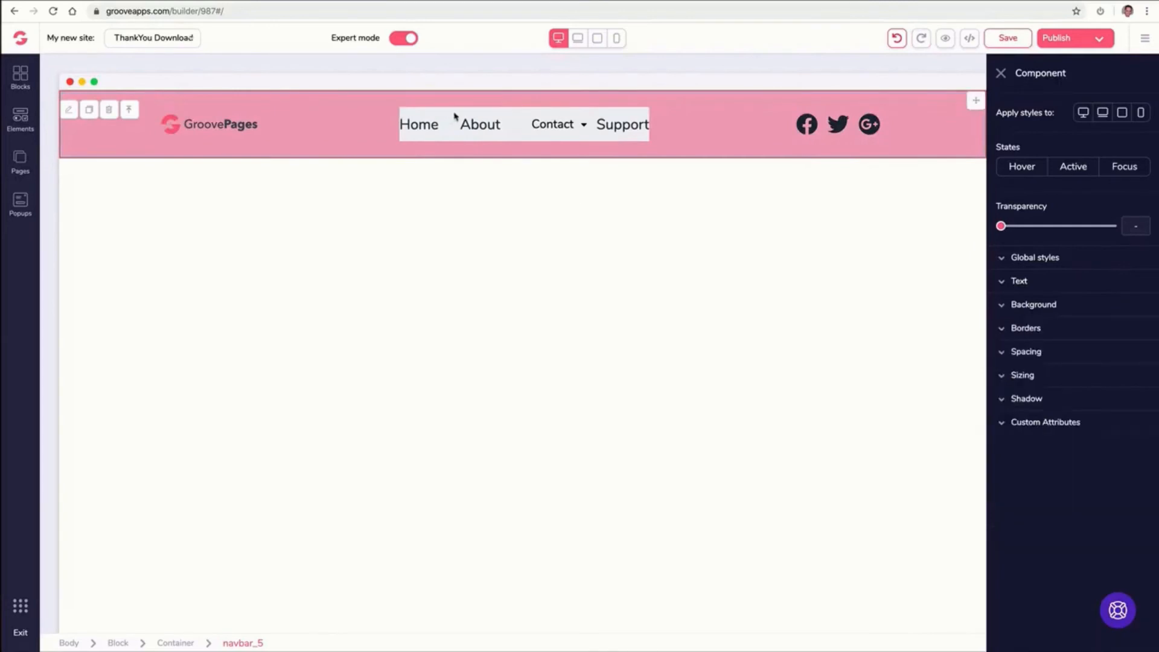
left_click(562, 122)
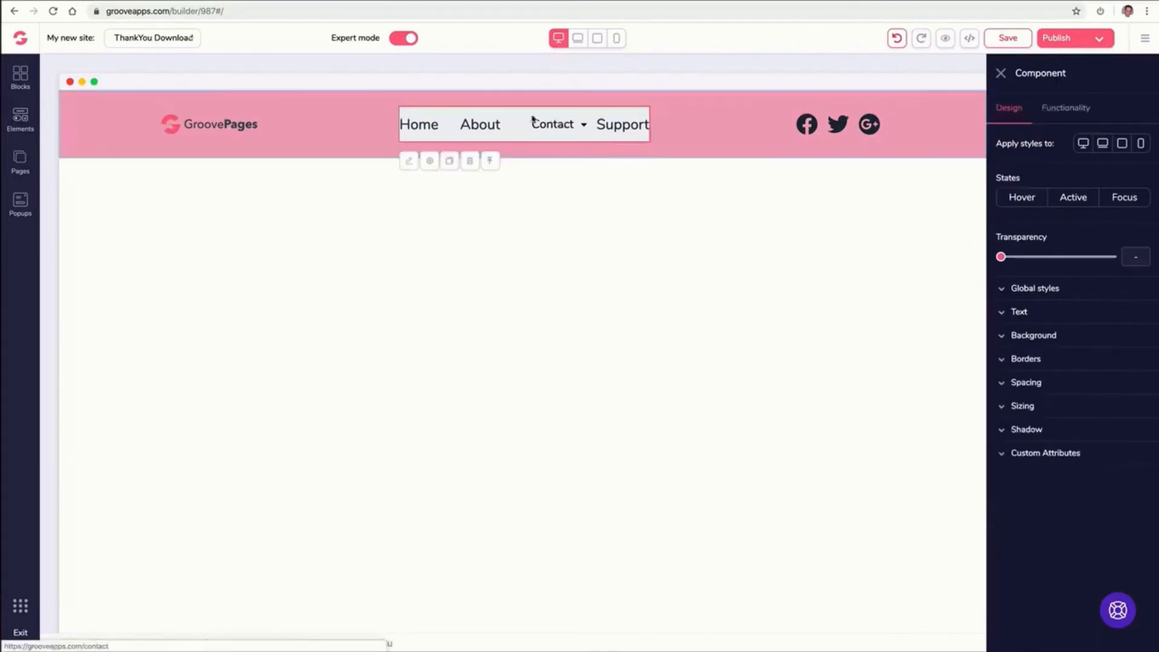
left_click(1033, 335)
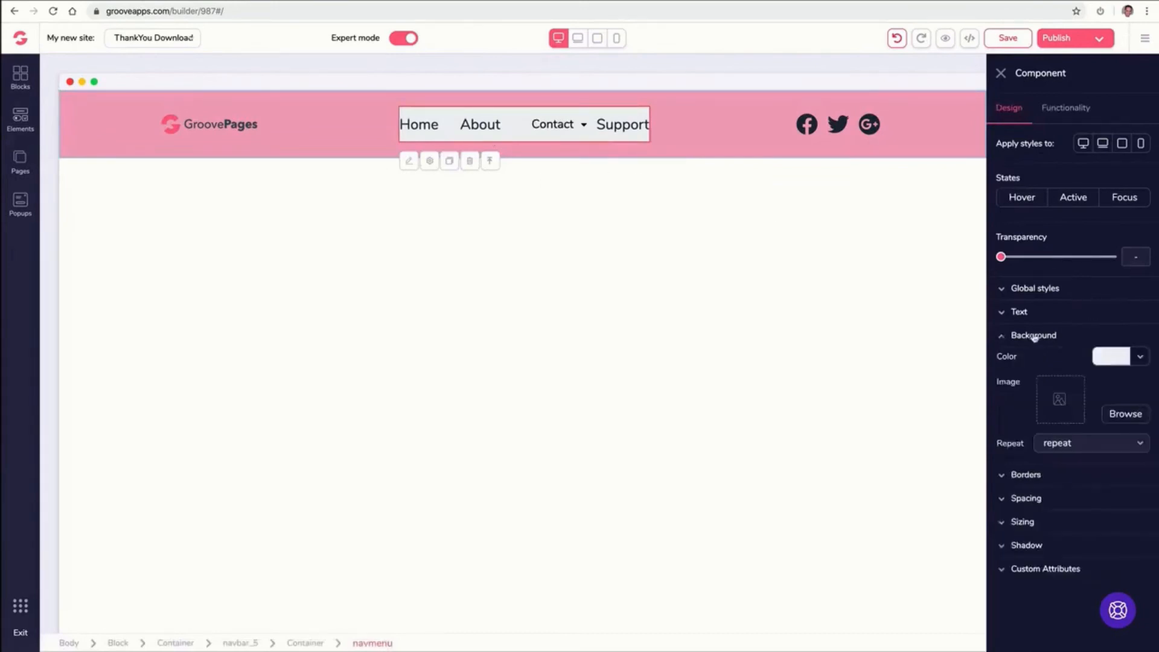
left_click(1116, 358)
mouse_move(1066, 417)
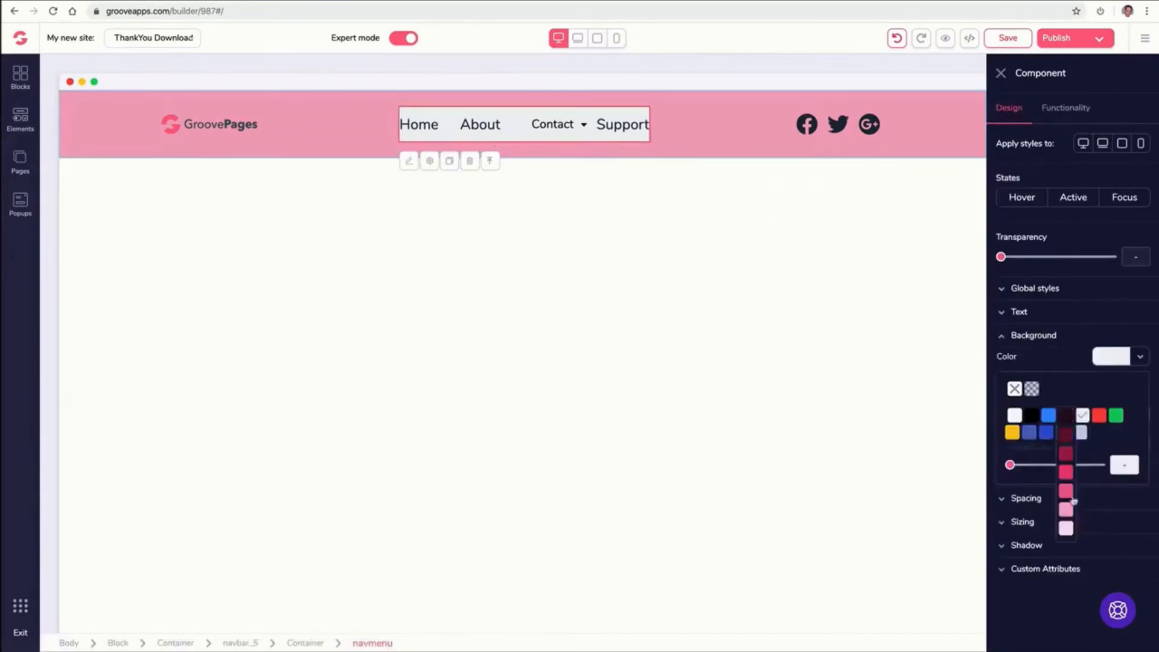
left_click(1067, 512)
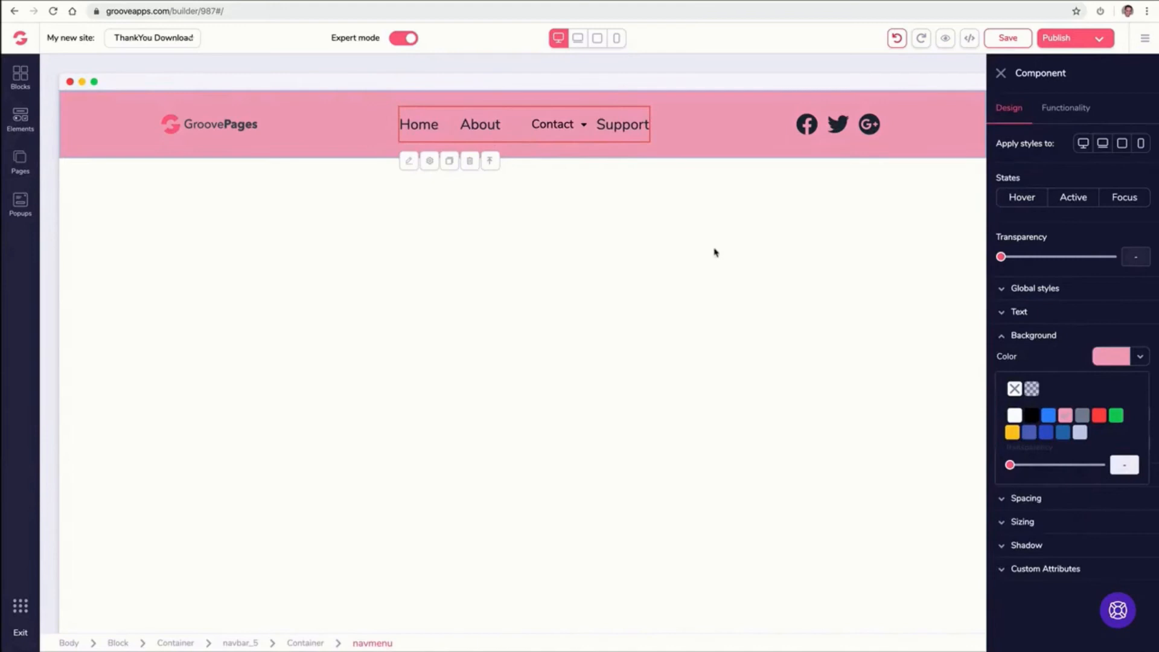
left_click(1000, 73)
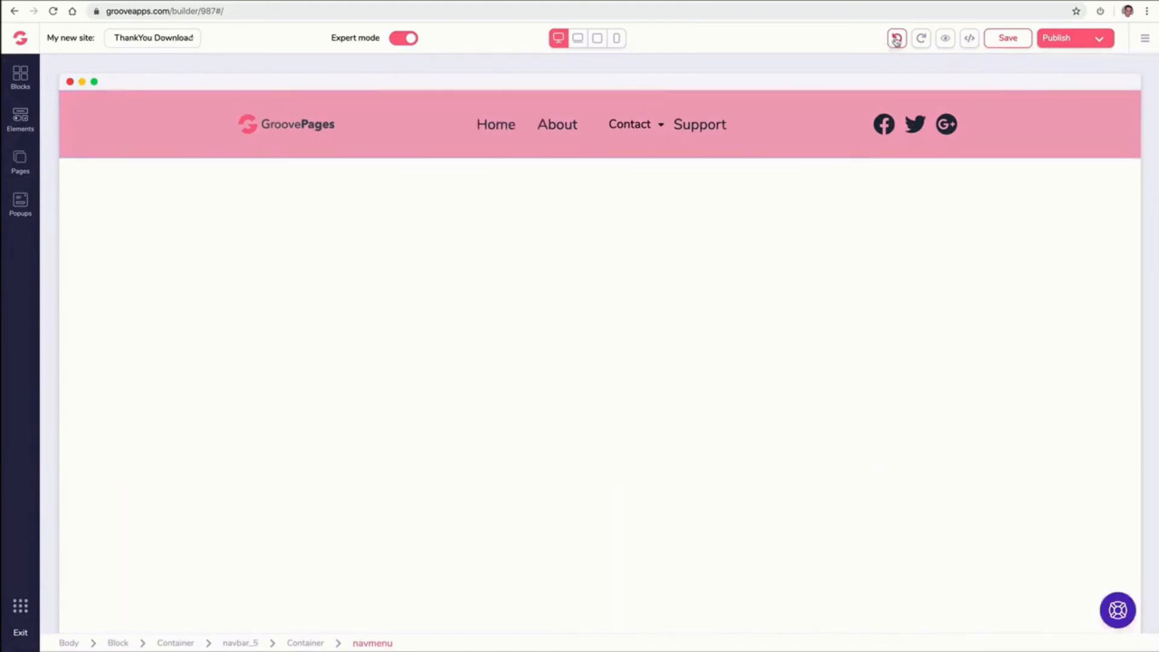
left_click(896, 38)
left_click(897, 39)
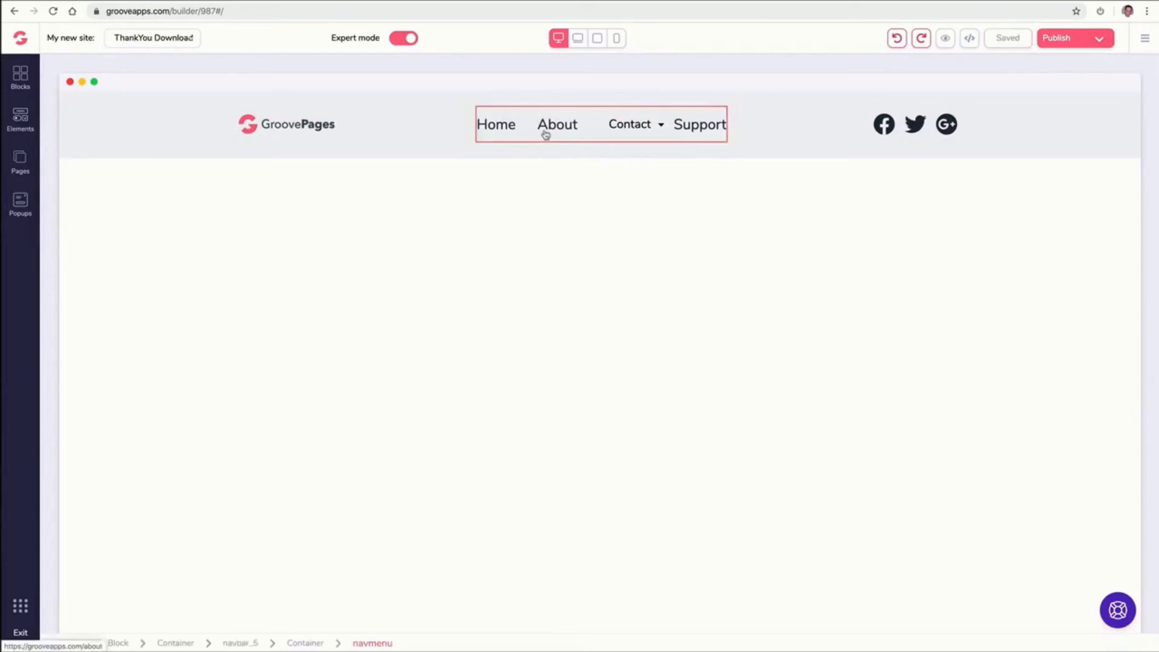
Delete the Support page from the site's pages
left_click(616, 134)
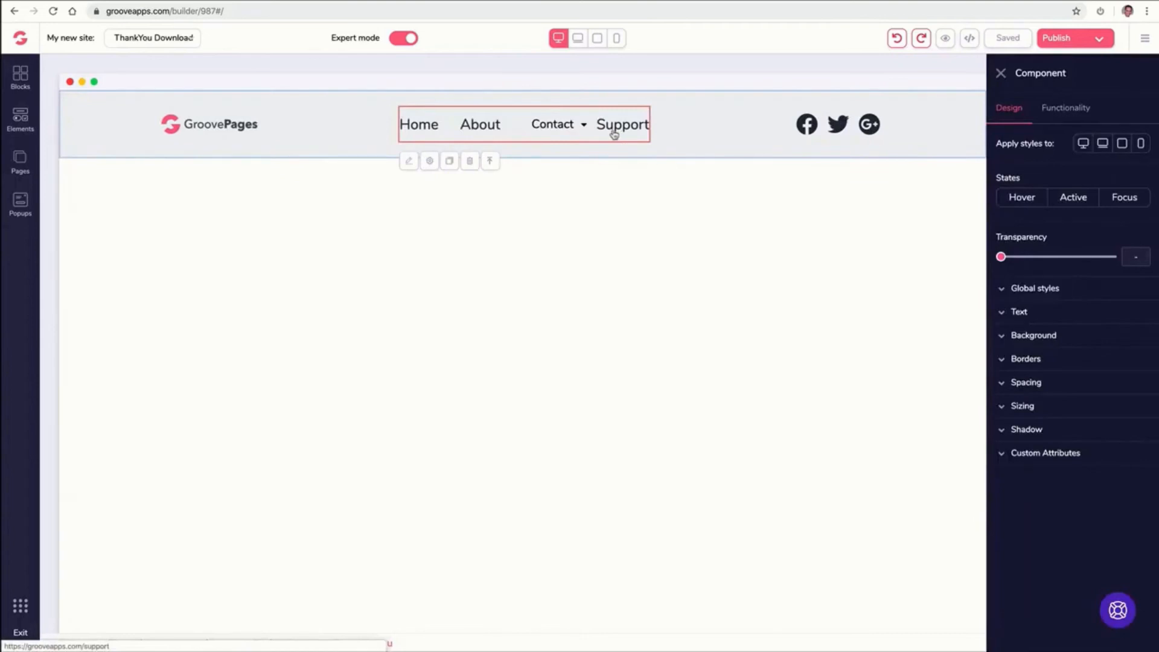
left_click(20, 160)
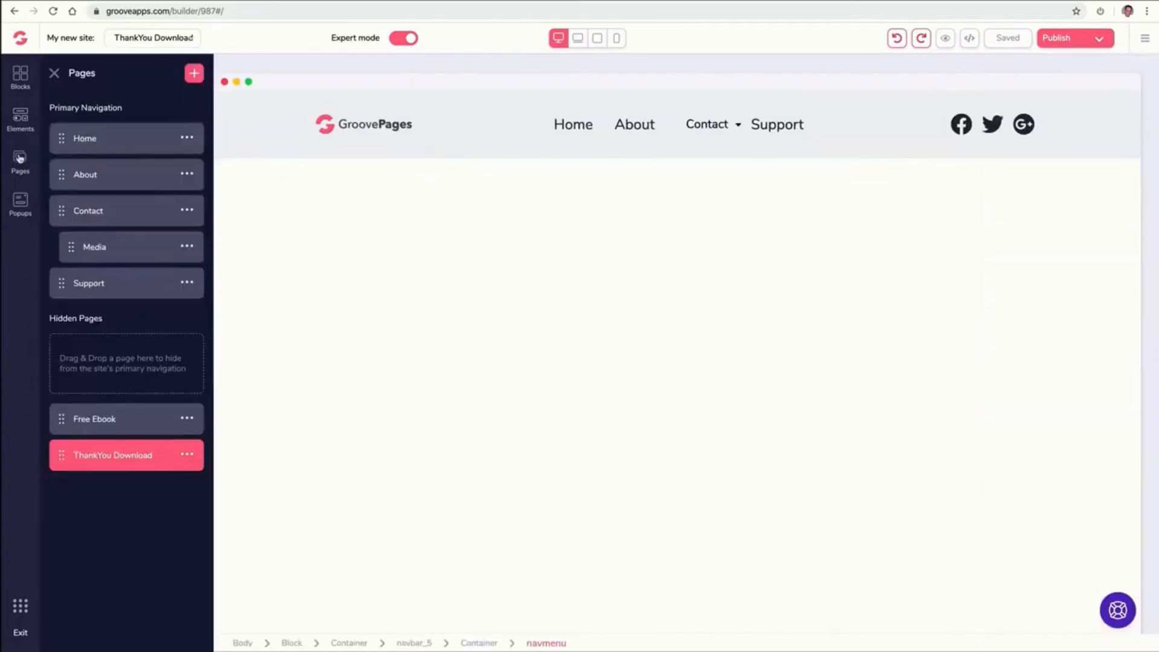
left_click(187, 282)
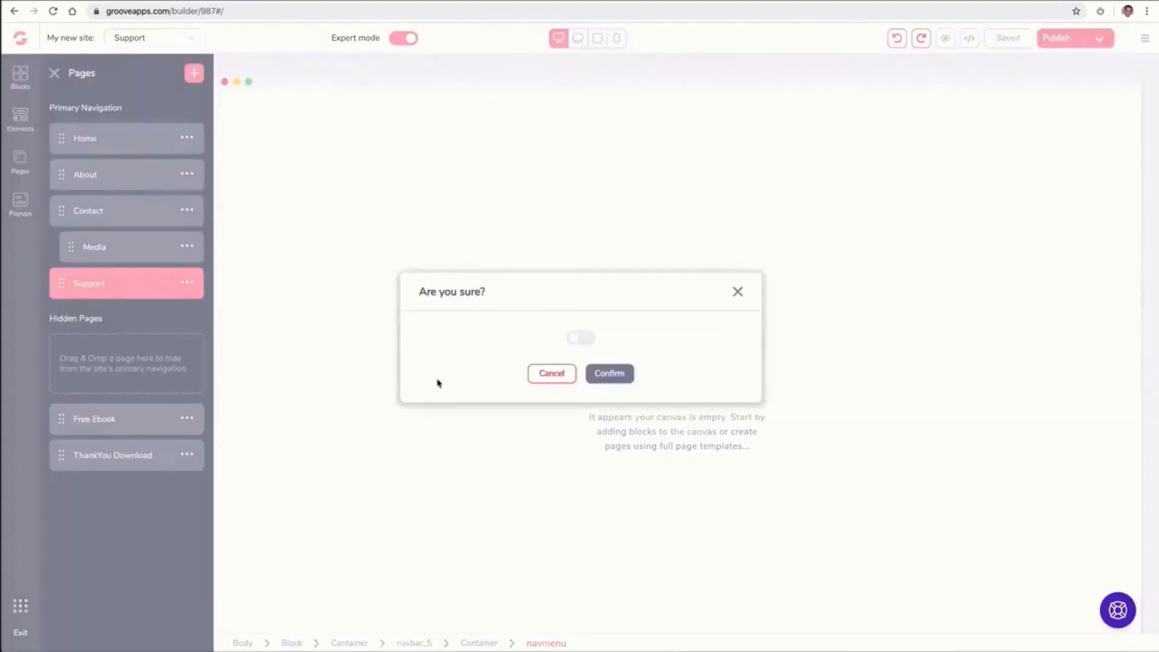
left_click(580, 338)
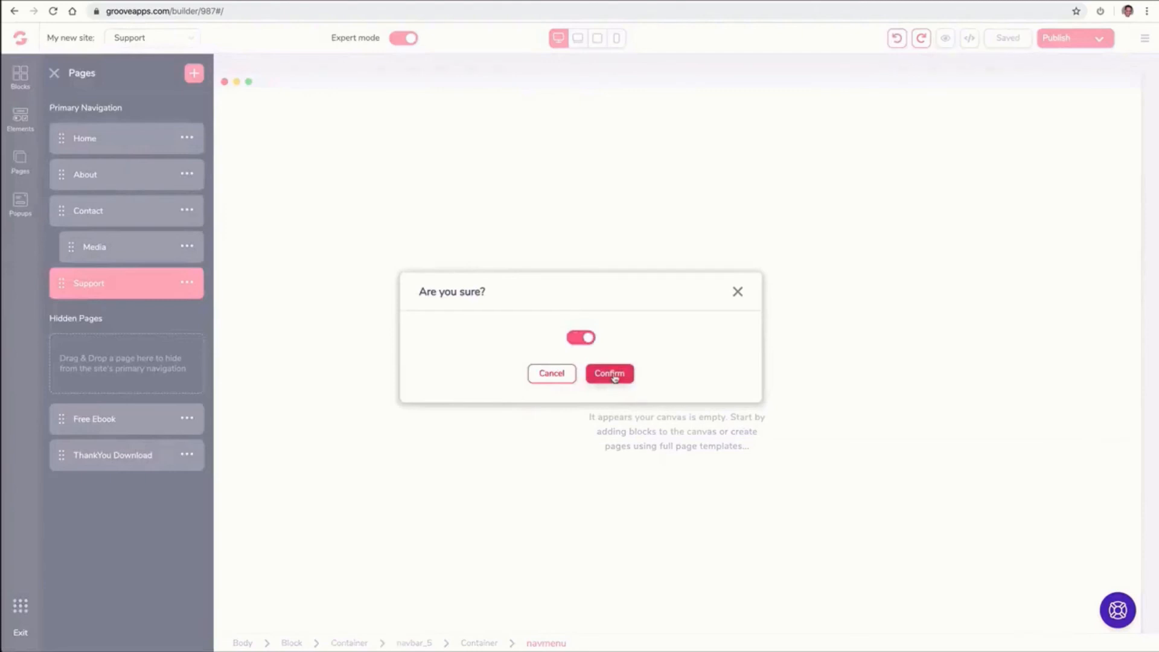
left_click(609, 373)
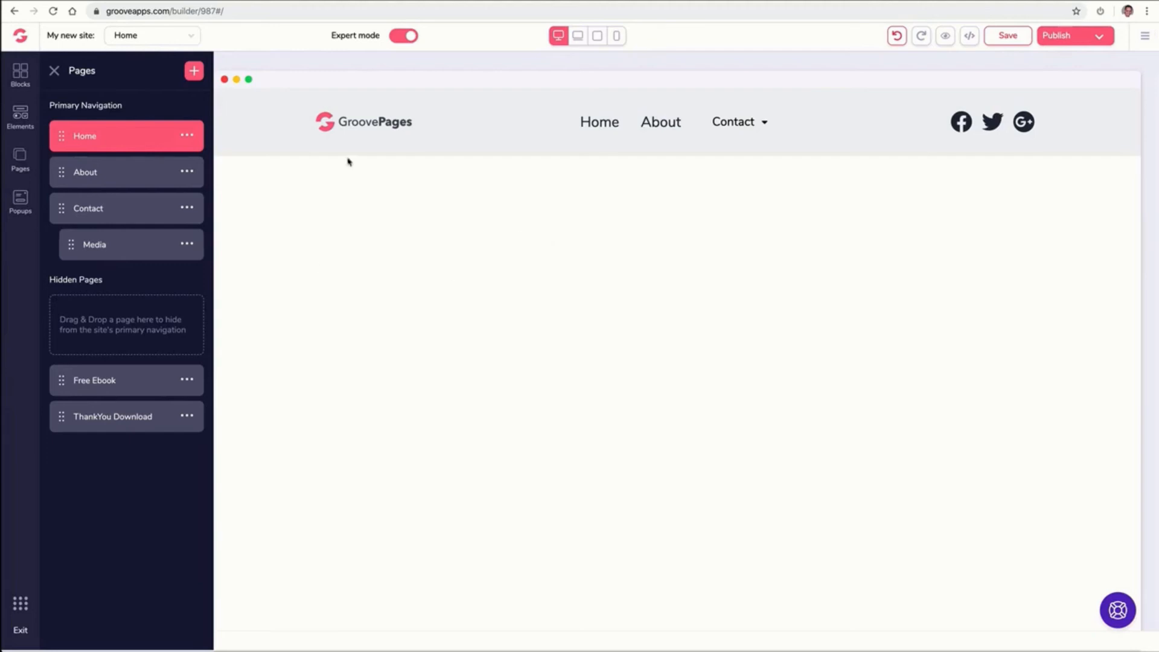
left_click(54, 71)
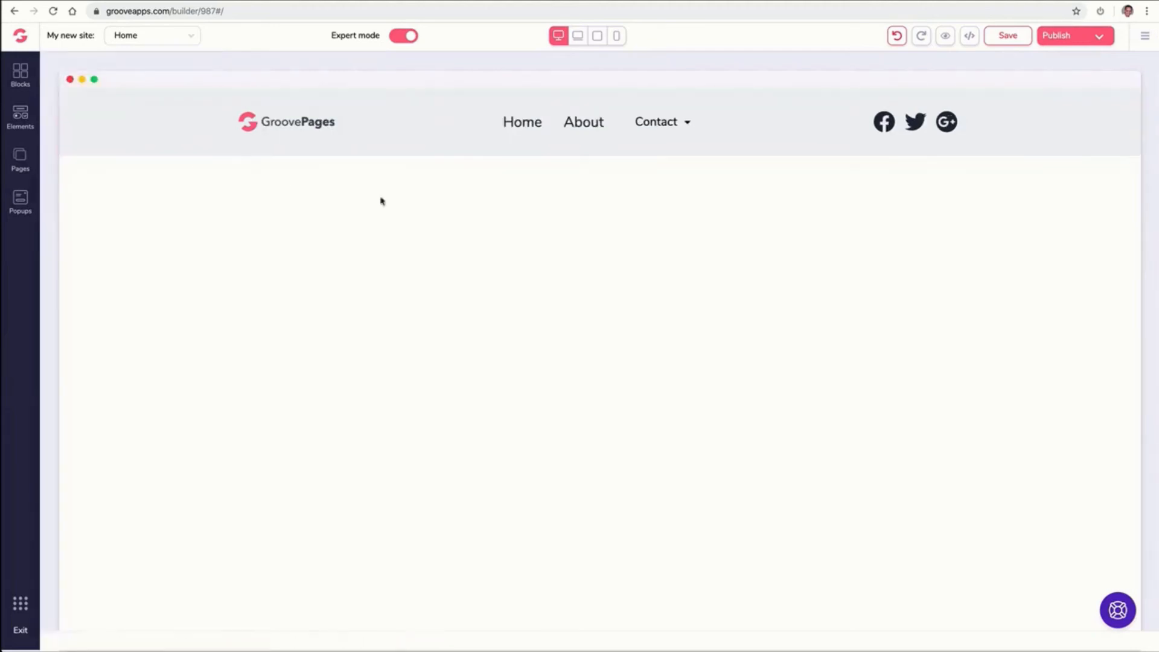
left_click(591, 131)
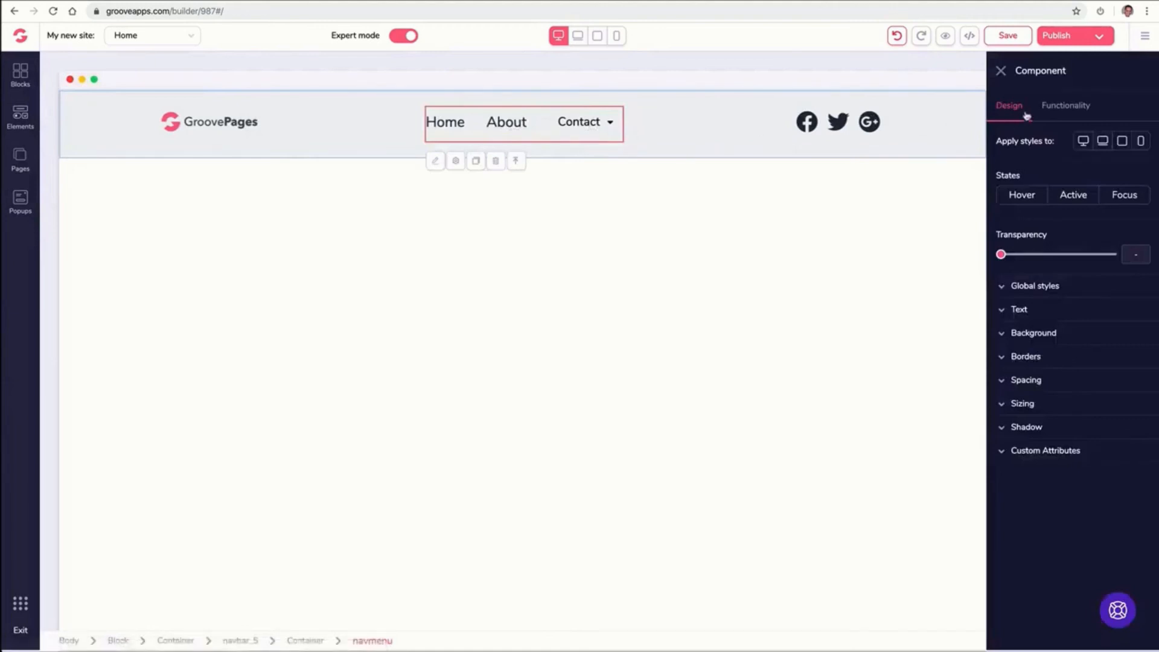
left_click(1067, 106)
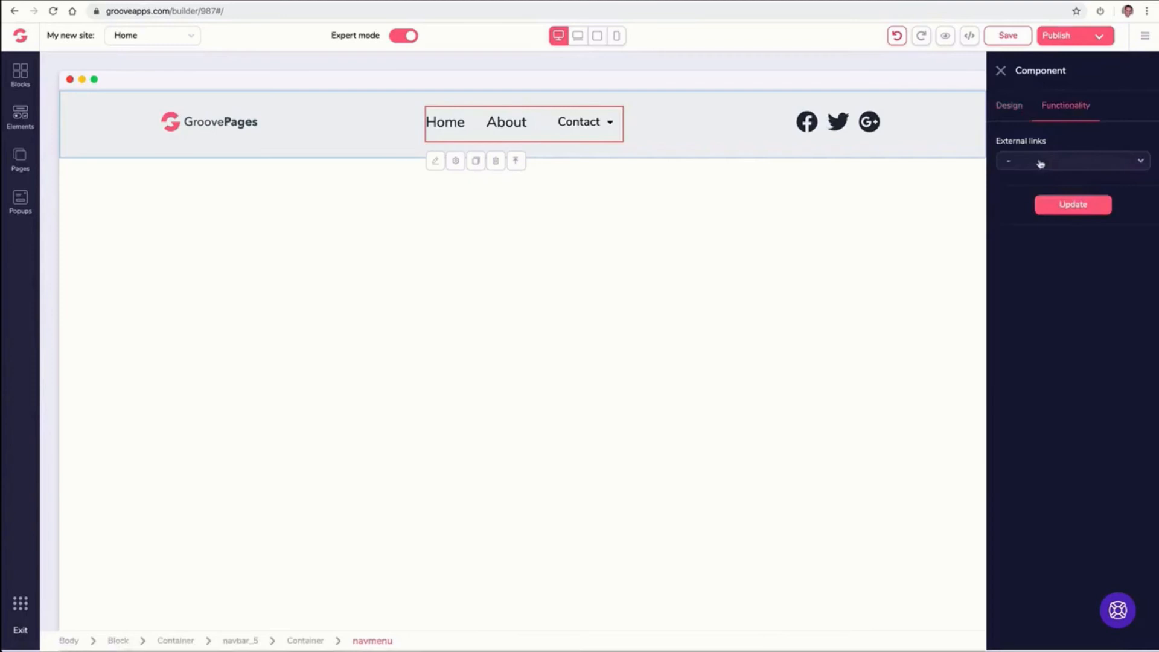
left_click(1040, 162)
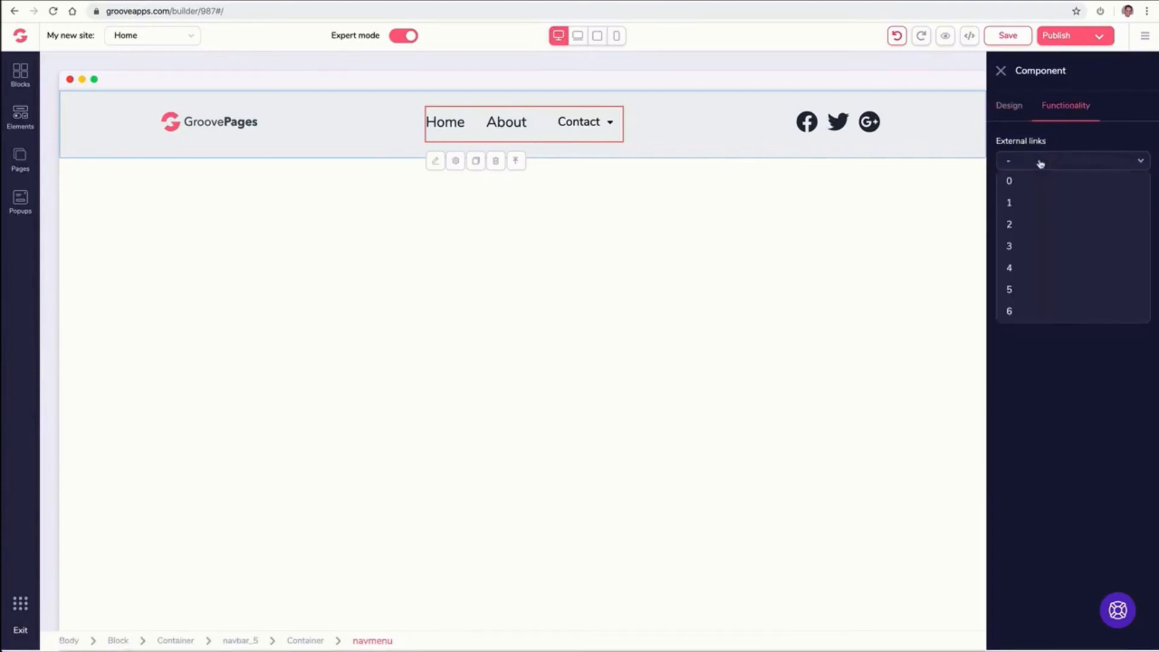
left_click(1030, 224)
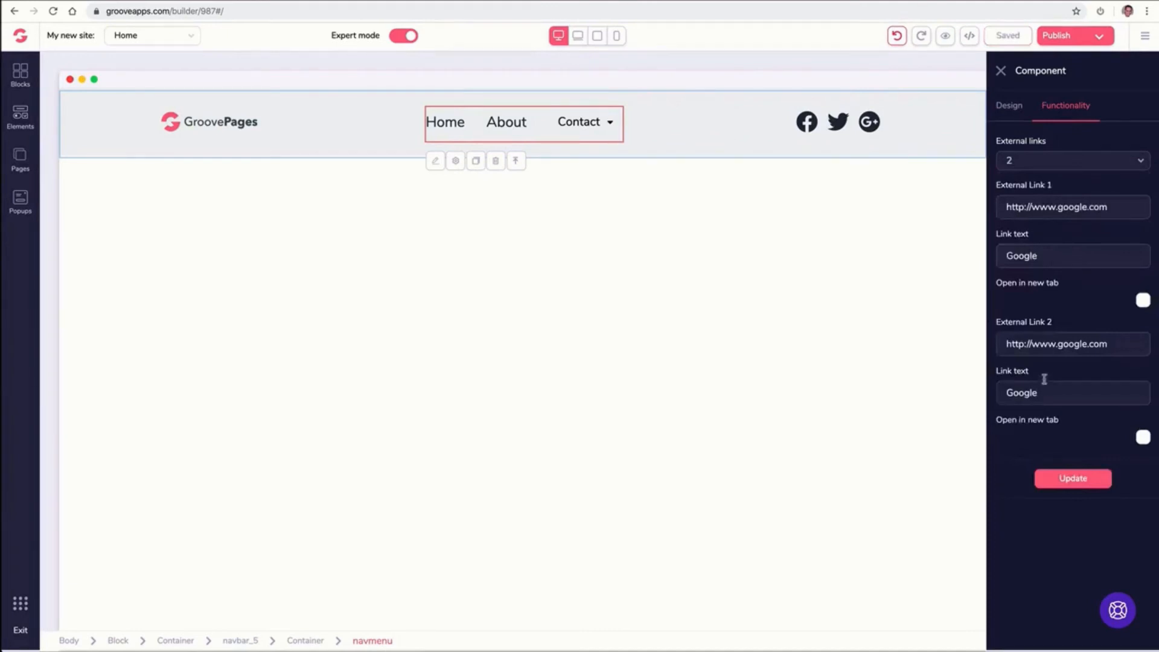
left_click(1030, 166)
left_click(1025, 203)
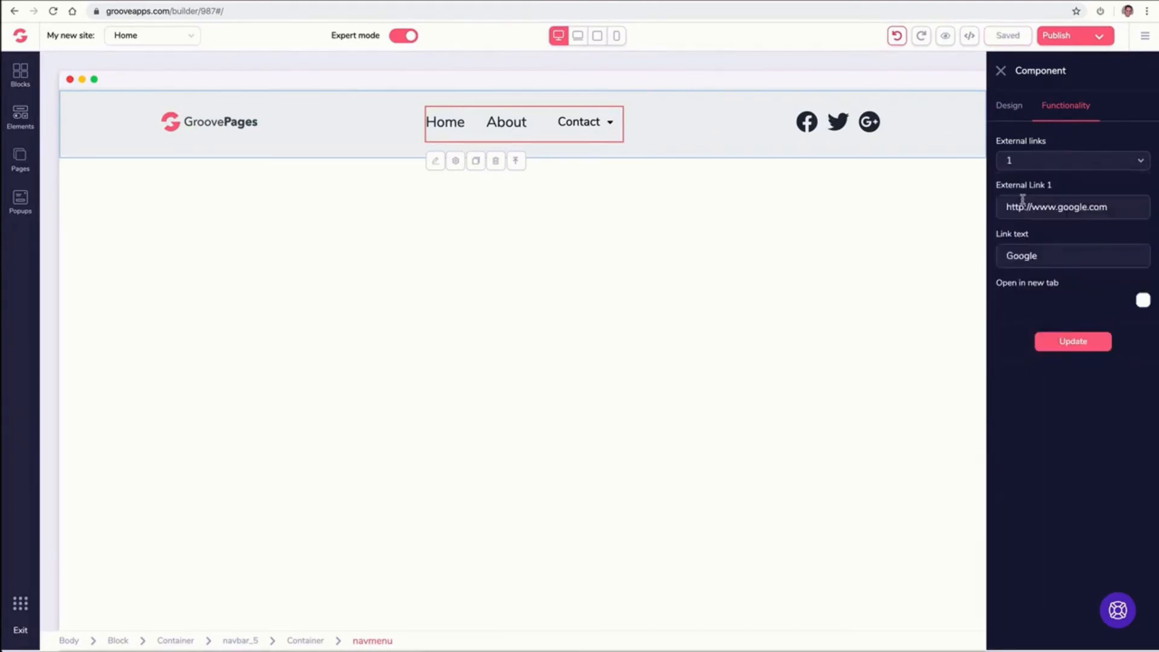
triple_click(1030, 207)
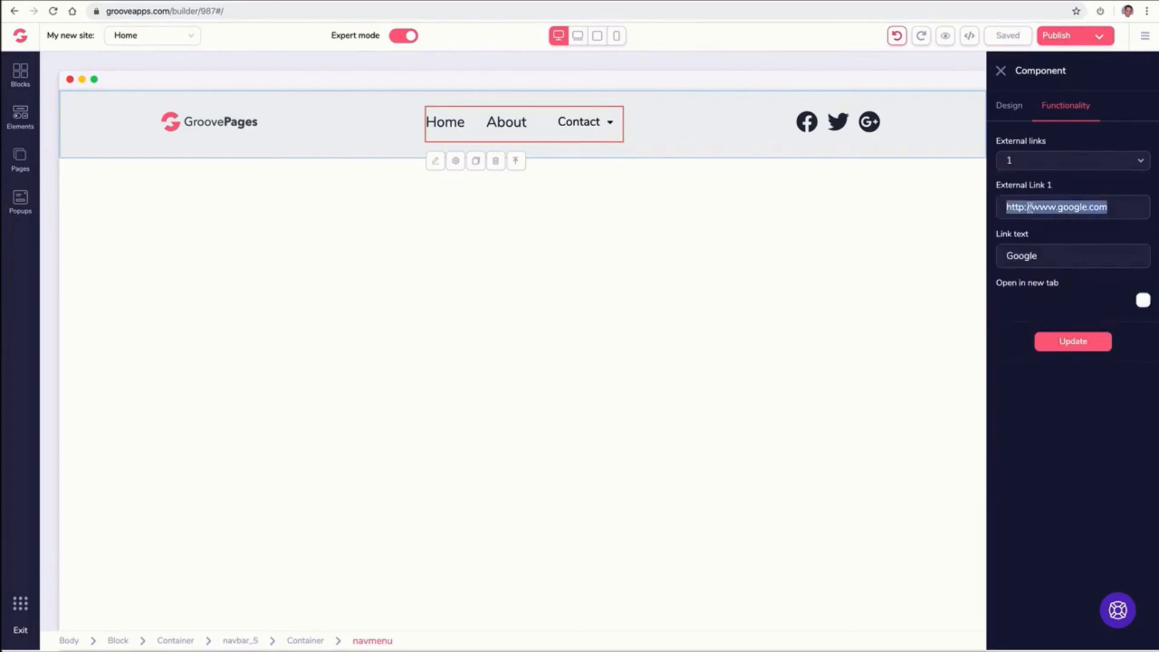
type("https://support.groovekart.com/hc/en-us")
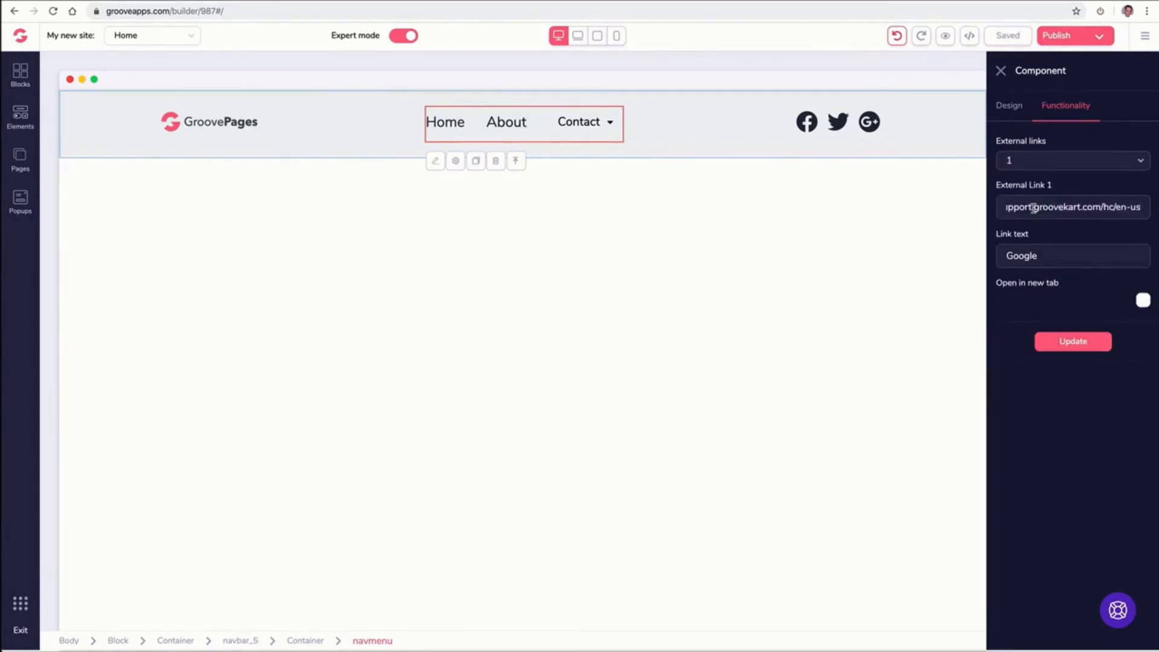
Set the external link's text to Support, make it open in a new tab, and apply the update
double_click(1037, 256)
type("Support")
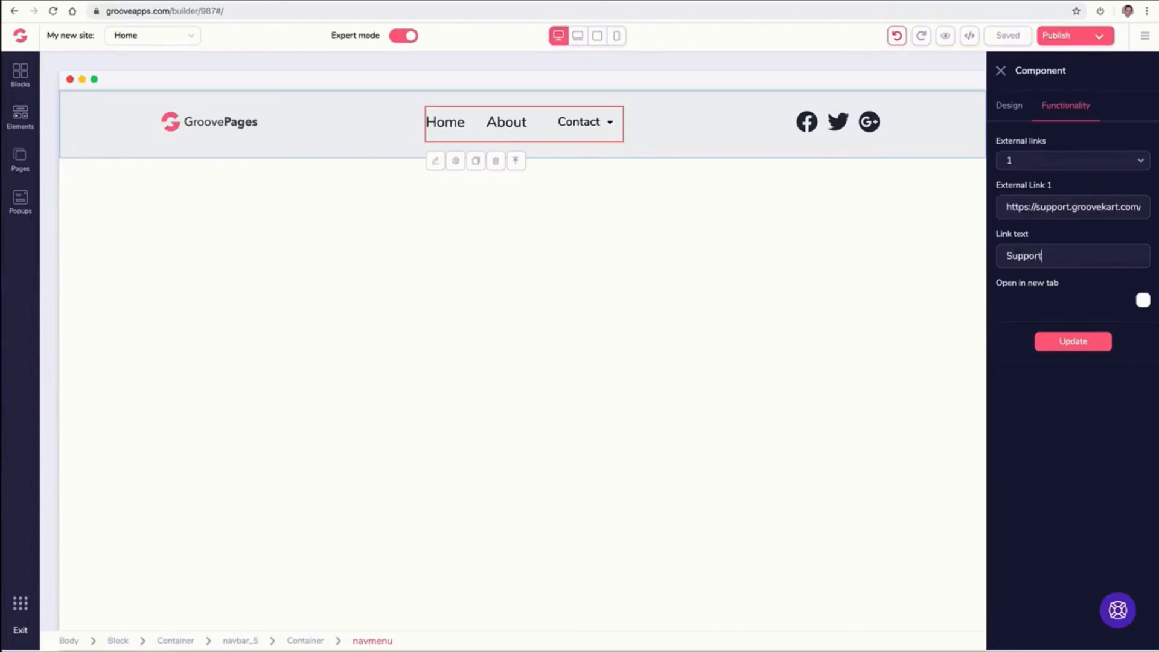
left_click(1142, 299)
left_click(1069, 343)
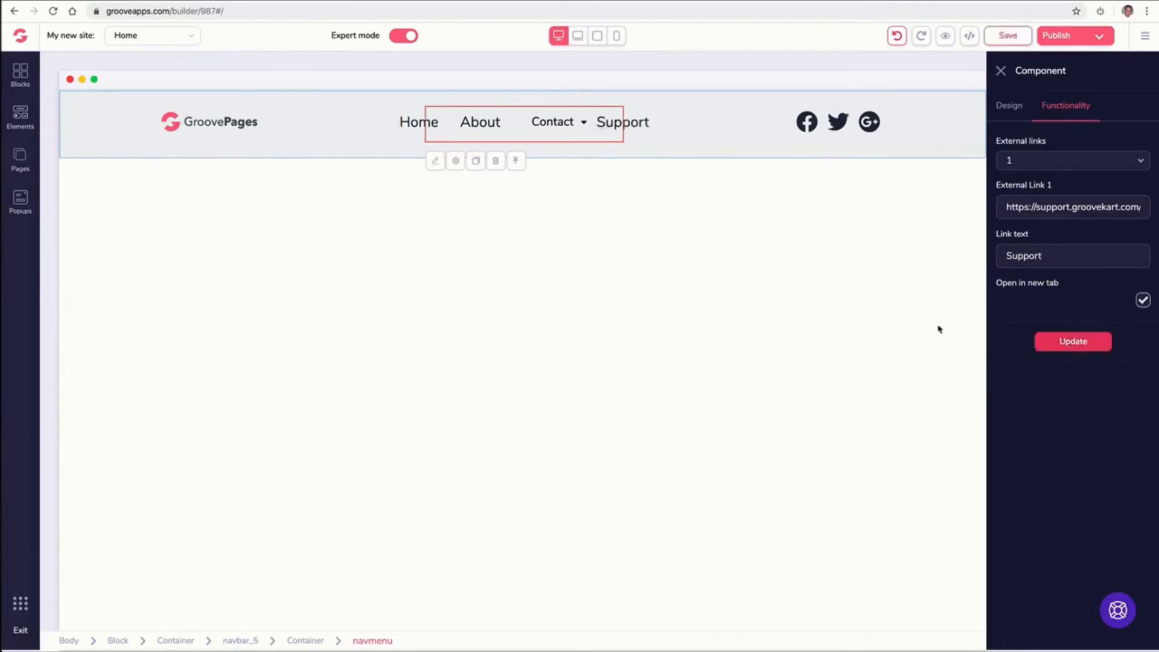
left_click(1000, 71)
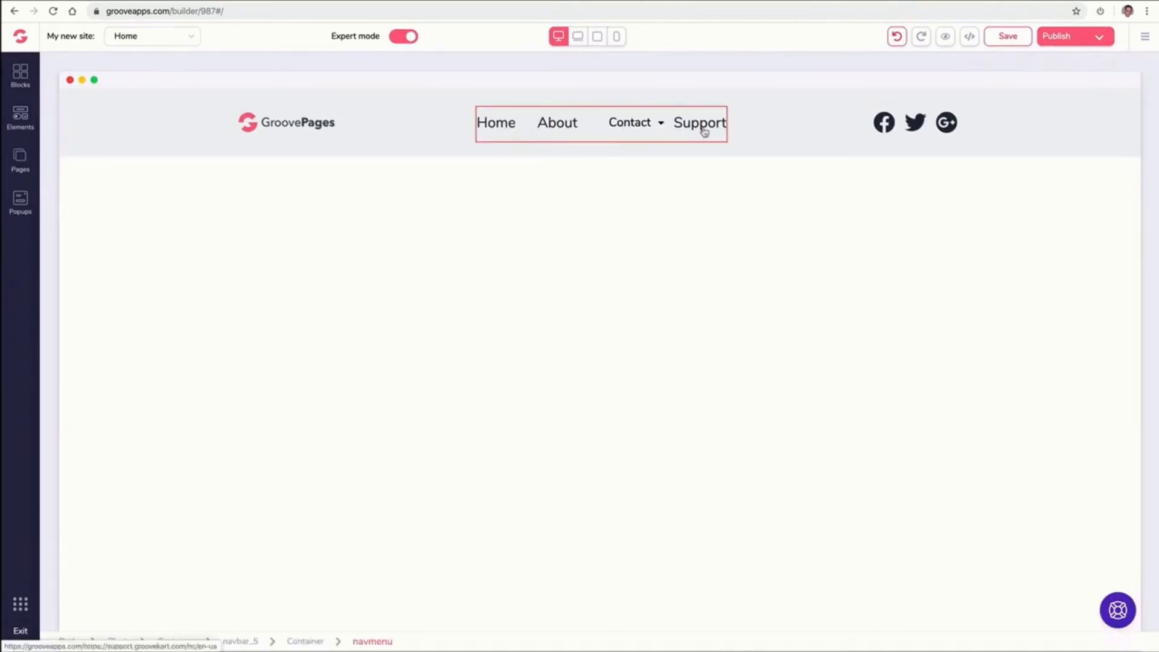
Review the navigation menu's design sections and functionality settings
left_click(495, 133)
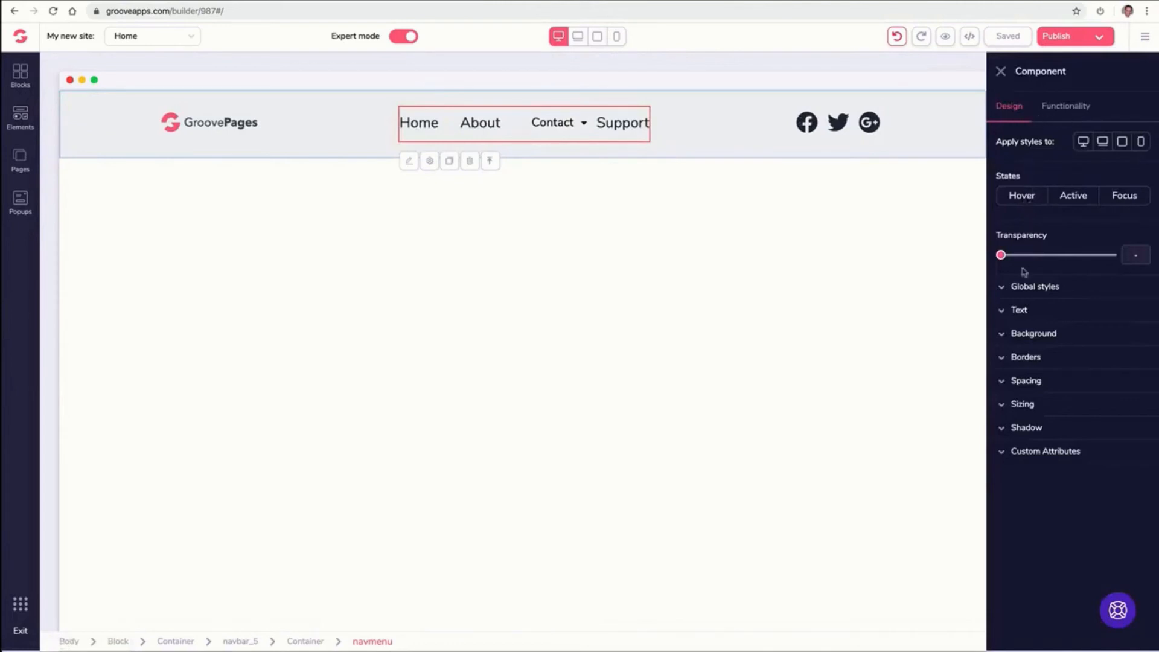
left_click(1012, 310)
left_click(1015, 309)
left_click(1033, 457)
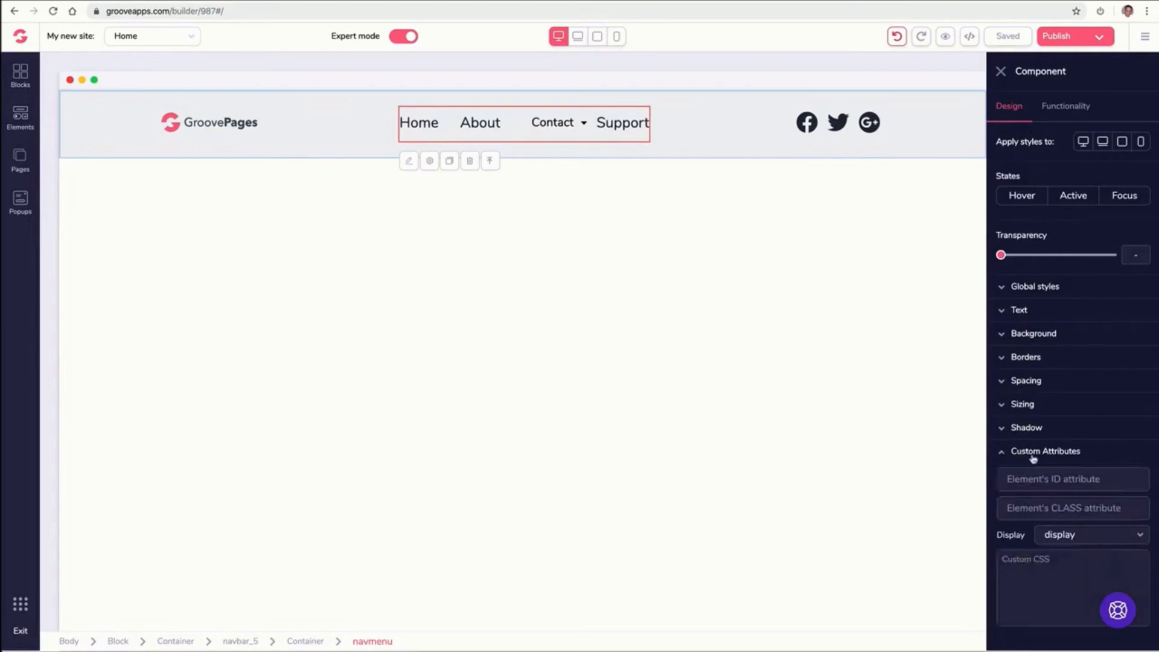
left_click(1033, 457)
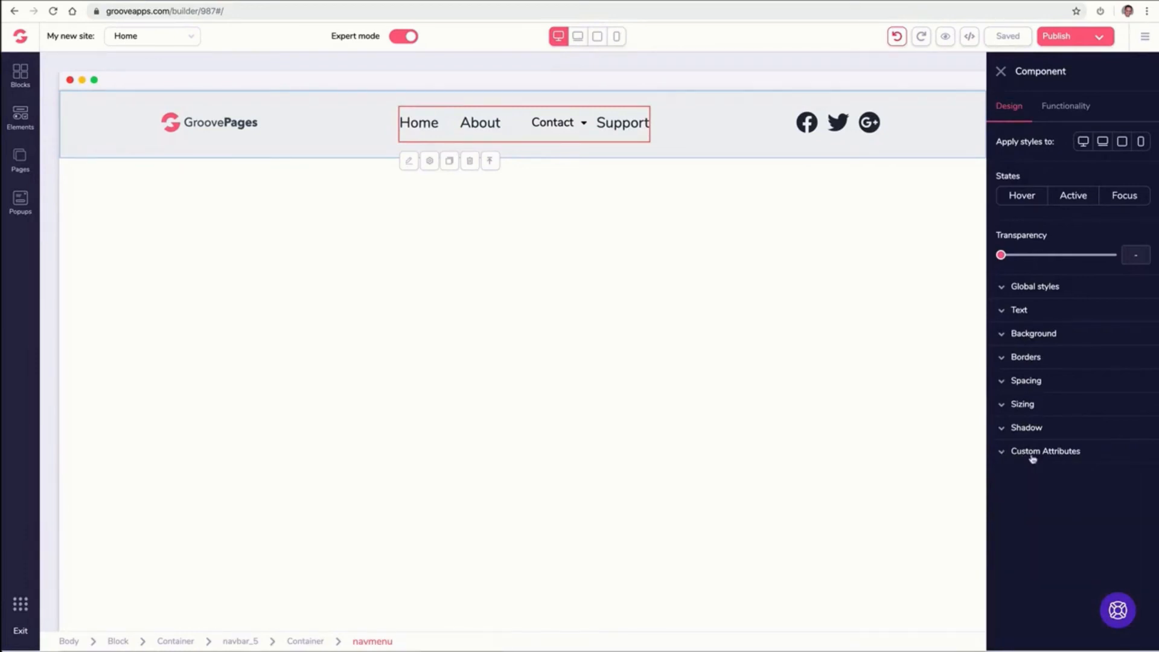
left_click(1048, 114)
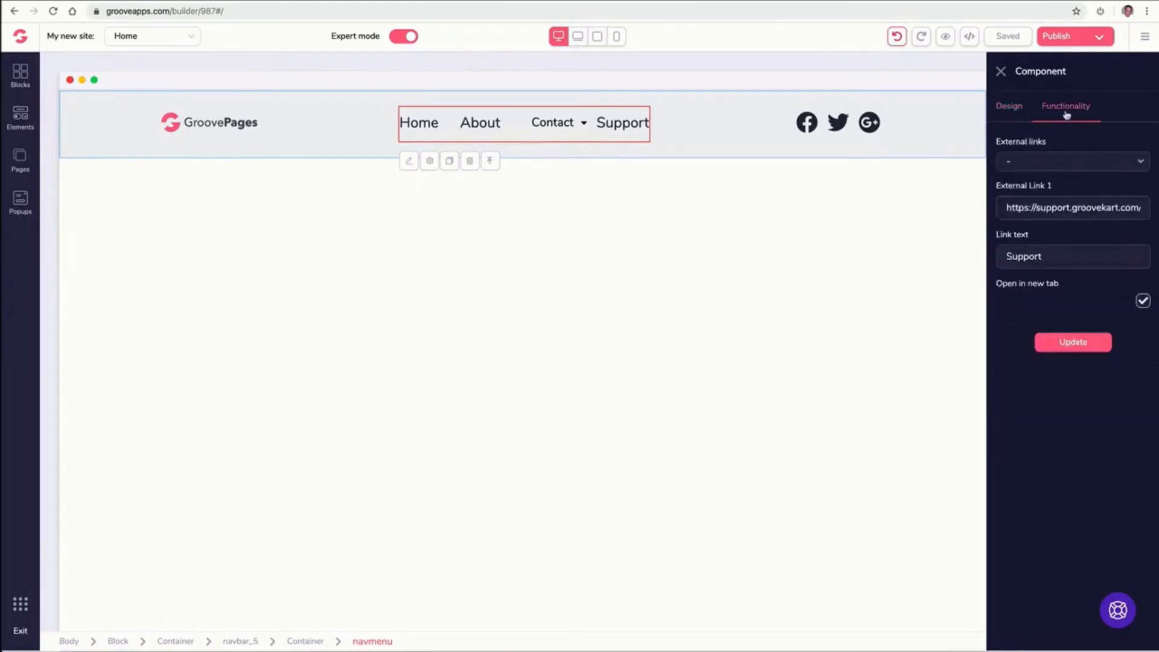
left_click(1006, 113)
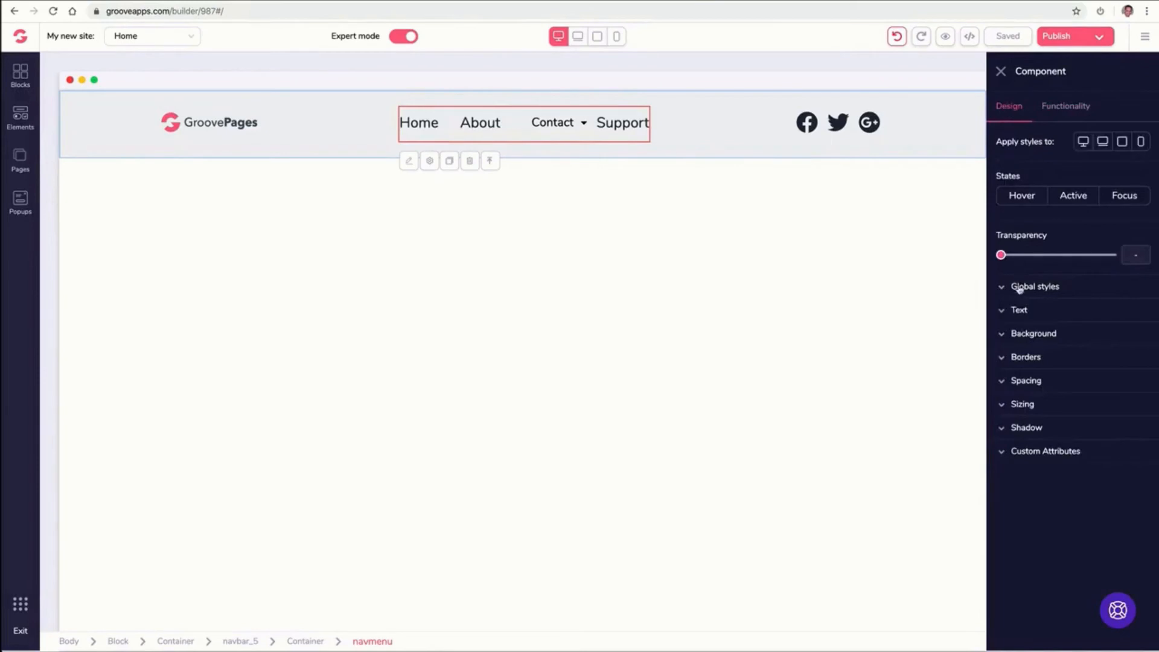
left_click(1055, 112)
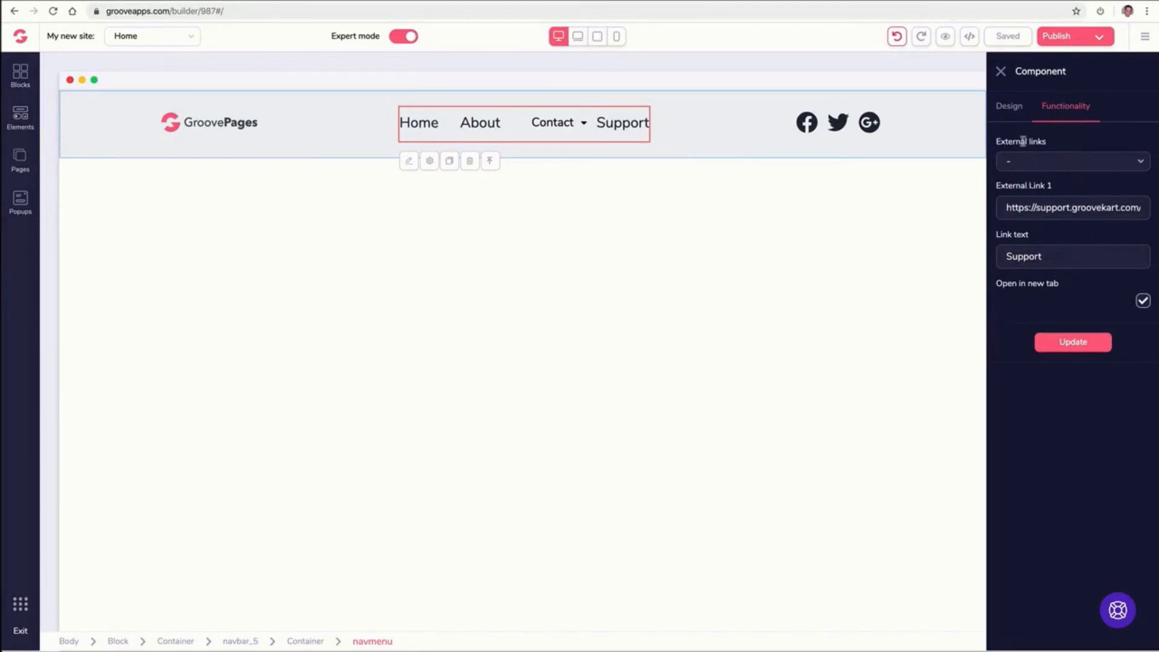
left_click(1000, 74)
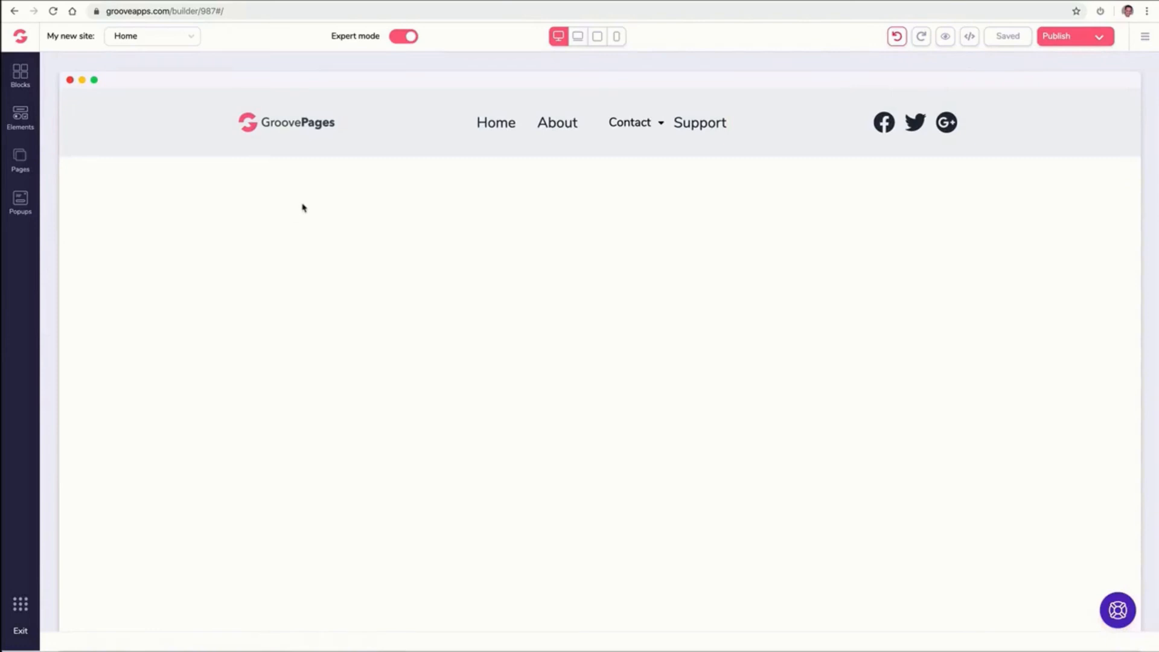
Add a premium countdown alert bar block above the navigation bar
left_click(21, 73)
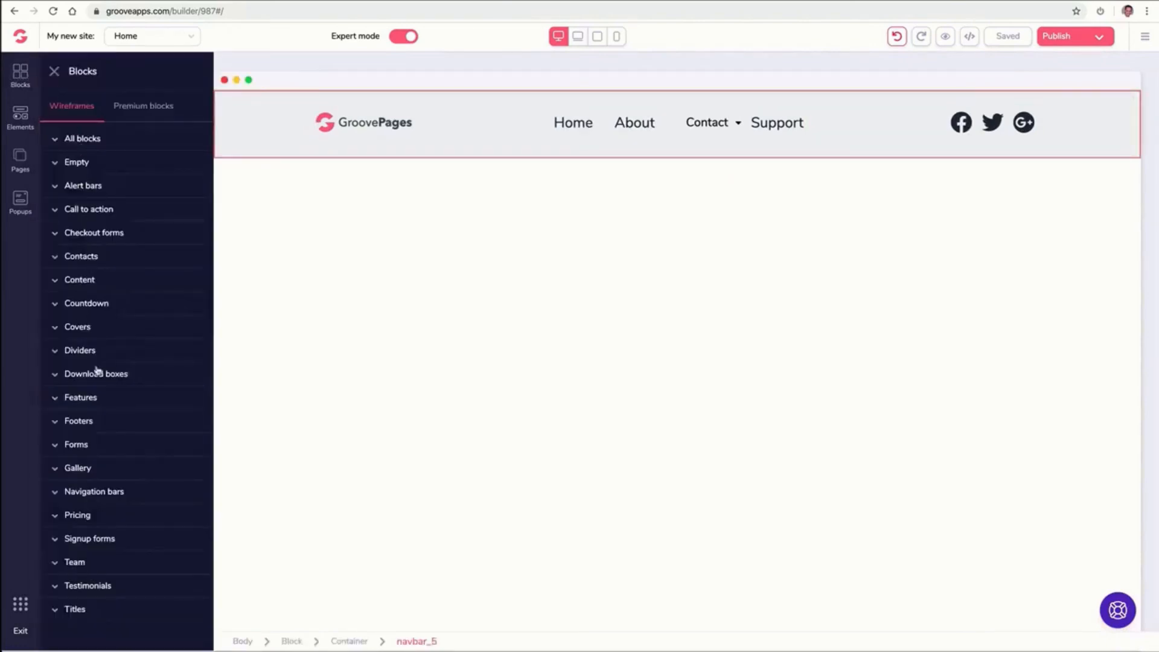
left_click(117, 304)
scroll(115, 304, "down", 3)
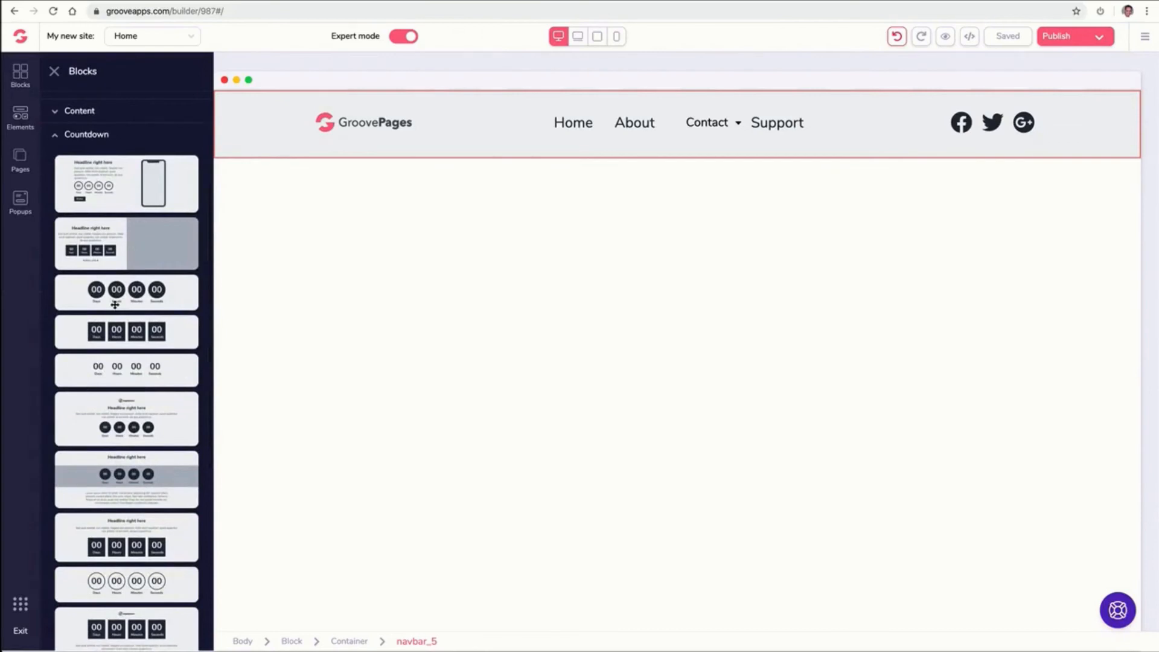
scroll(115, 304, "up", 3)
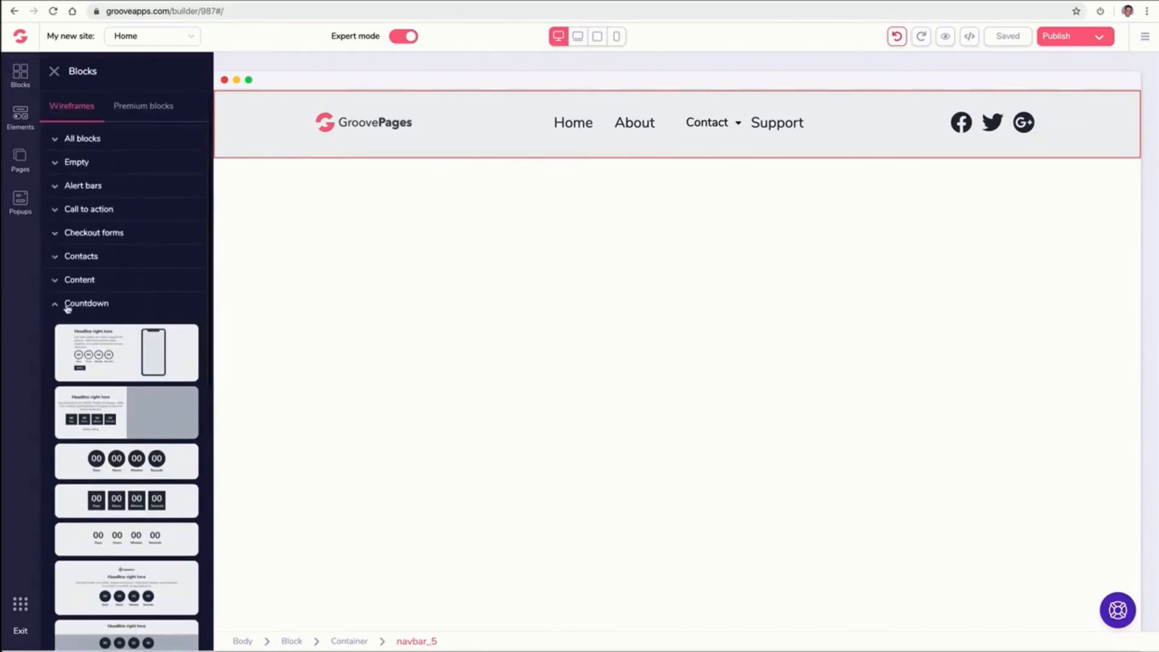
left_click(64, 304)
left_click(140, 113)
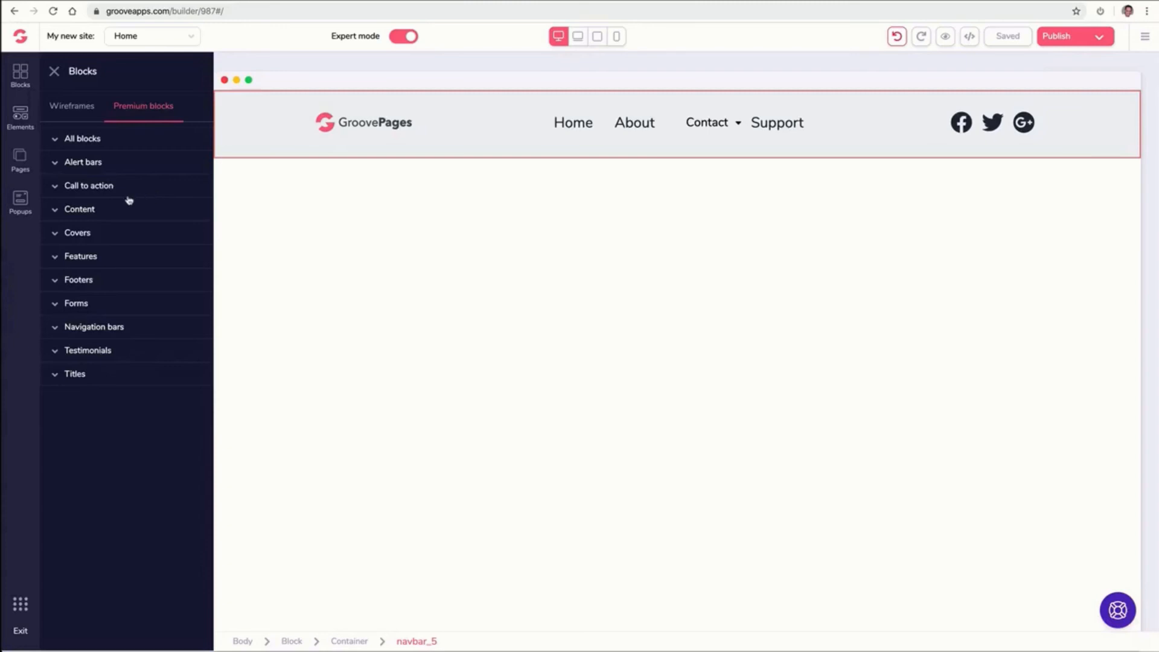
left_click(111, 164)
left_click_drag(139, 188, 493, 103)
left_click_drag(363, 123, 305, 191)
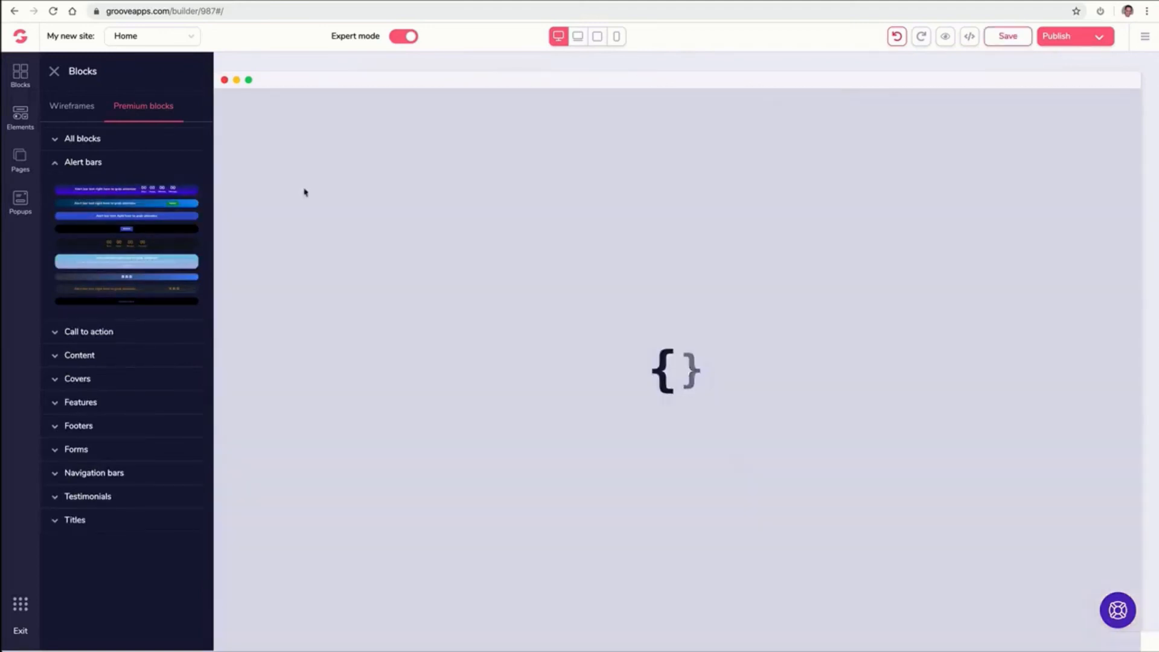
left_click(97, 162)
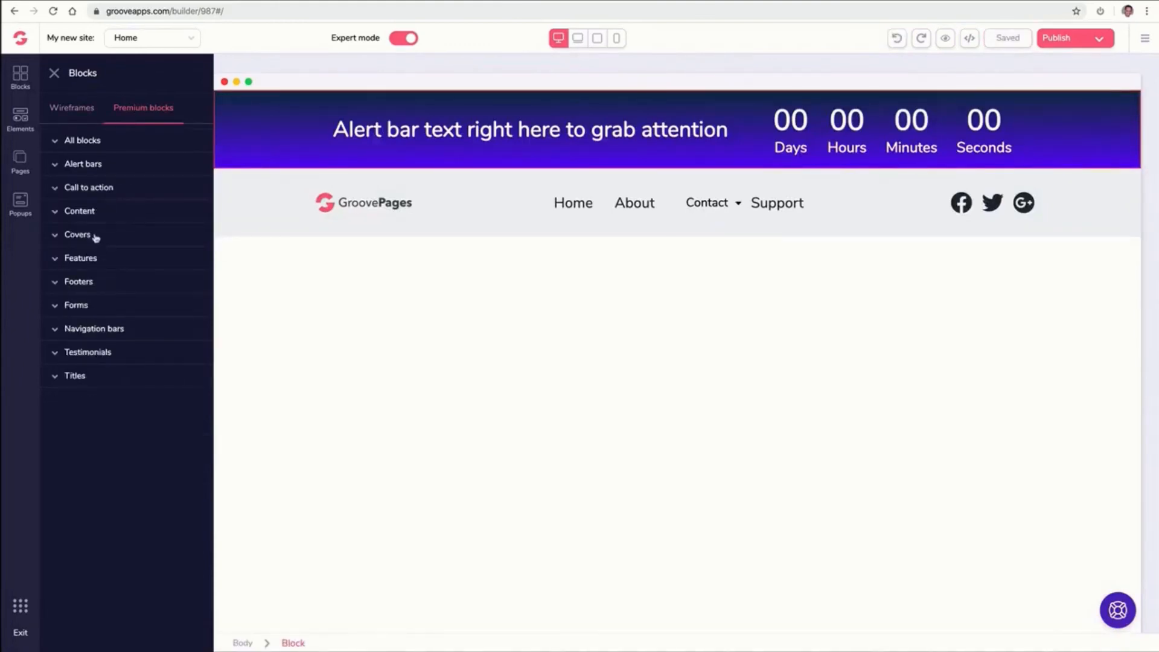
Add a premium cover block with a code-screen background image below the navigation bar
left_click(94, 235)
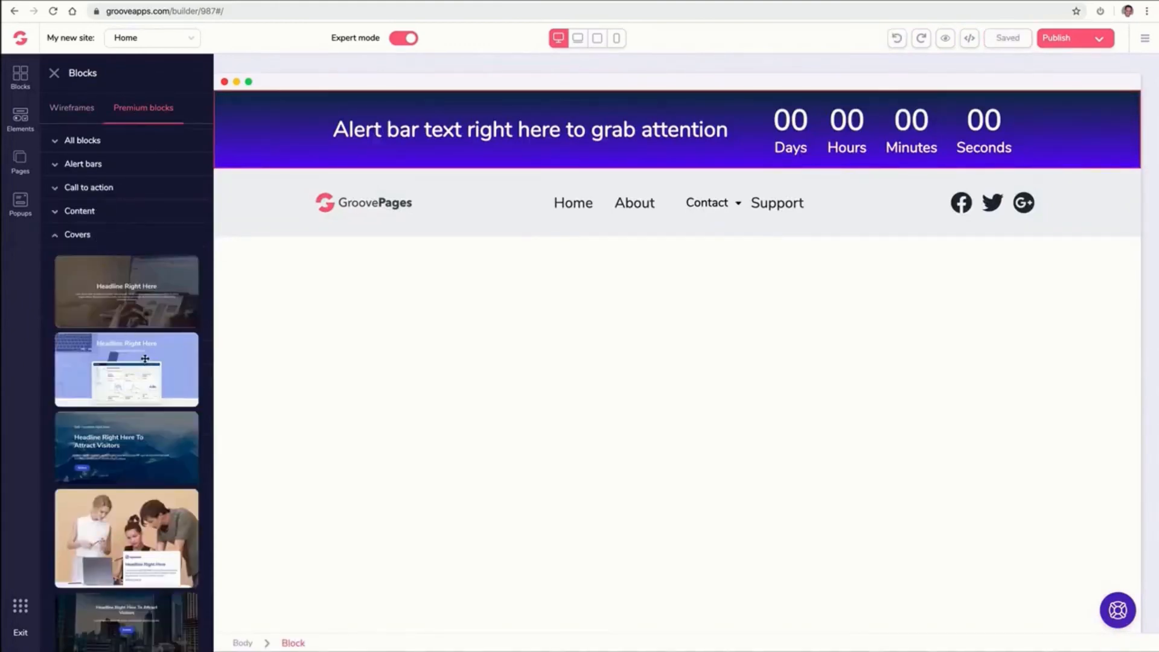
scroll(146, 360, "down", 4)
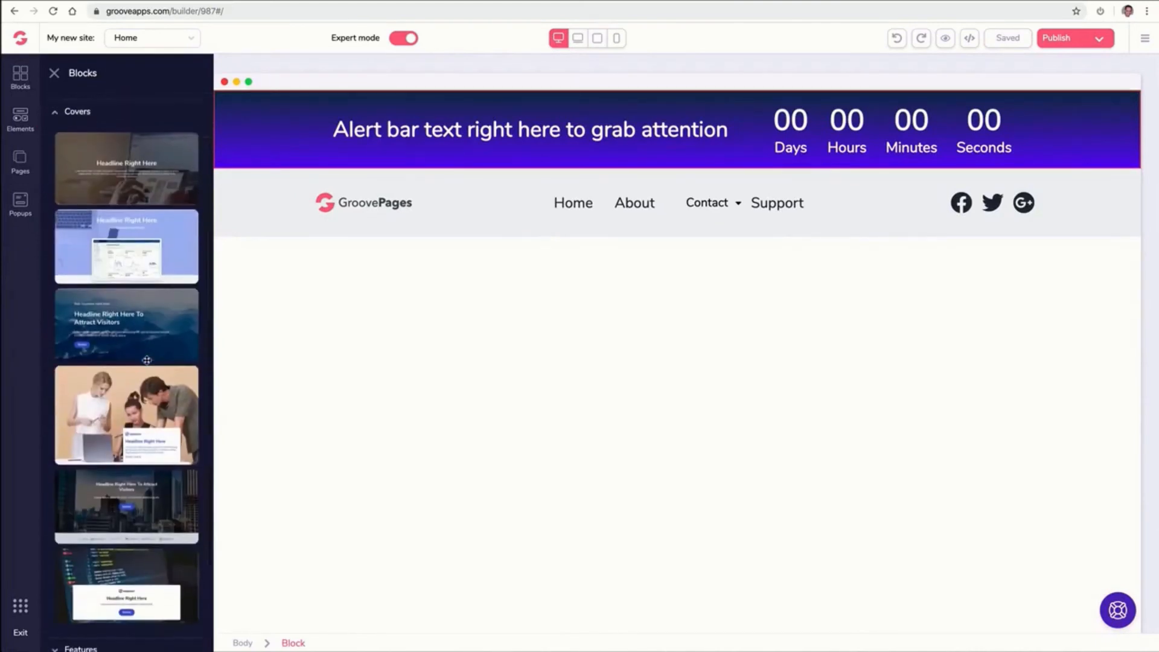
left_click_drag(140, 479, 513, 290)
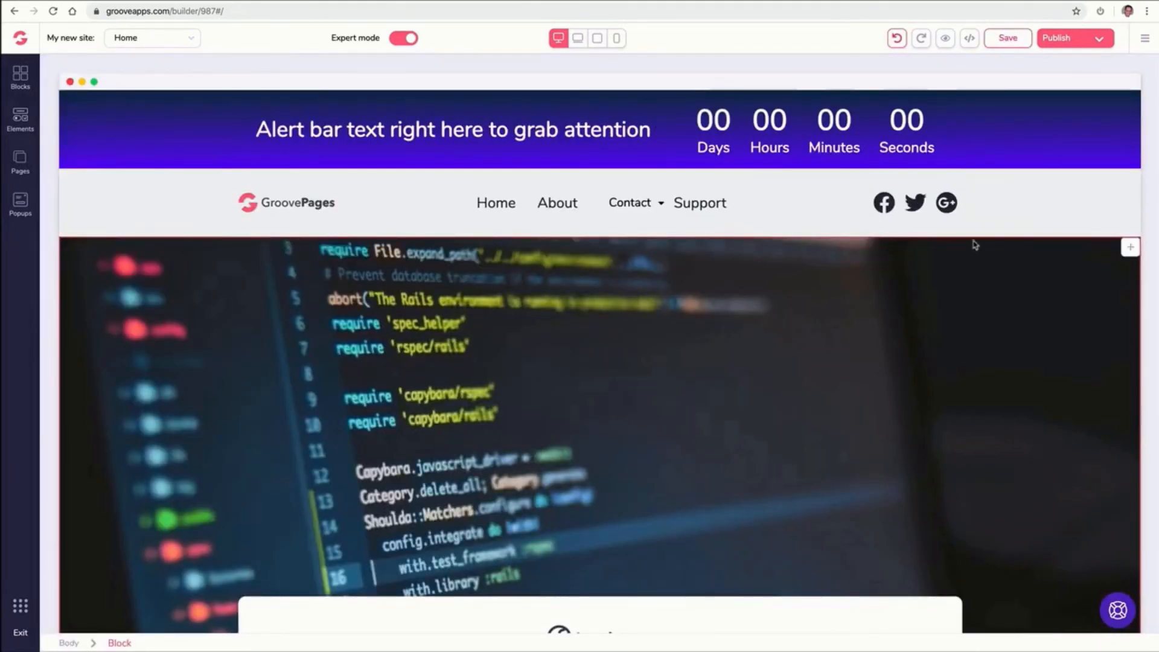
mouse_move(1129, 103)
left_mouse_down()
mouse_move(1099, 173)
mouse_move(1114, 166)
mouse_move(1114, 175)
mouse_move(1125, 101)
left_mouse_up()
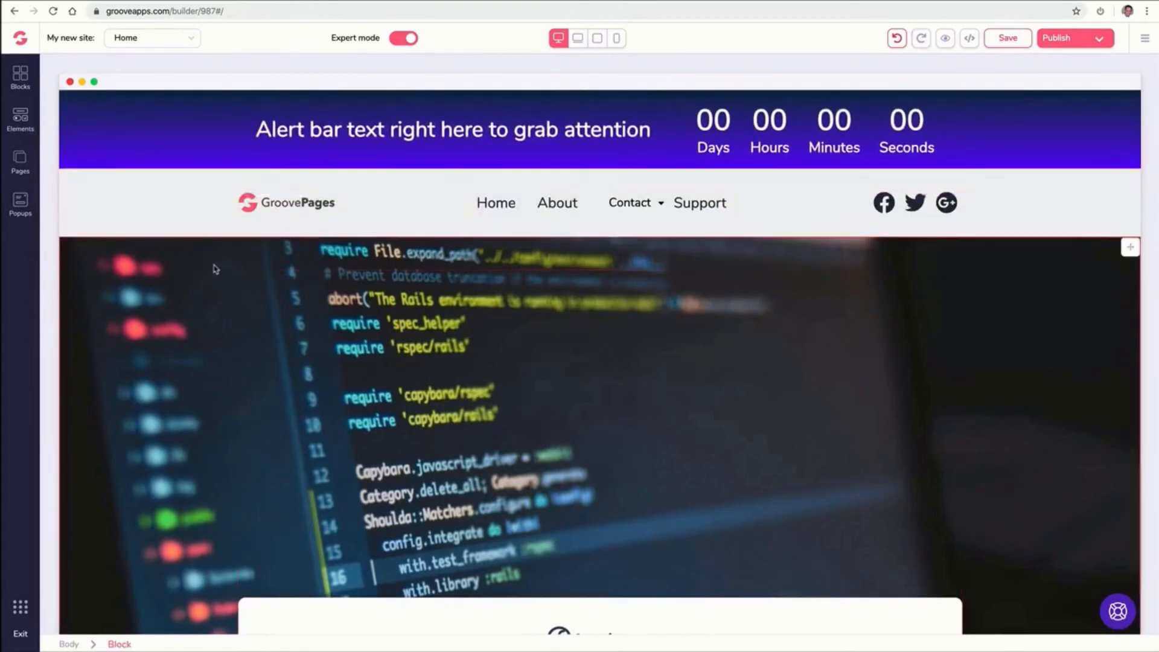
scroll(215, 269, "down", 3)
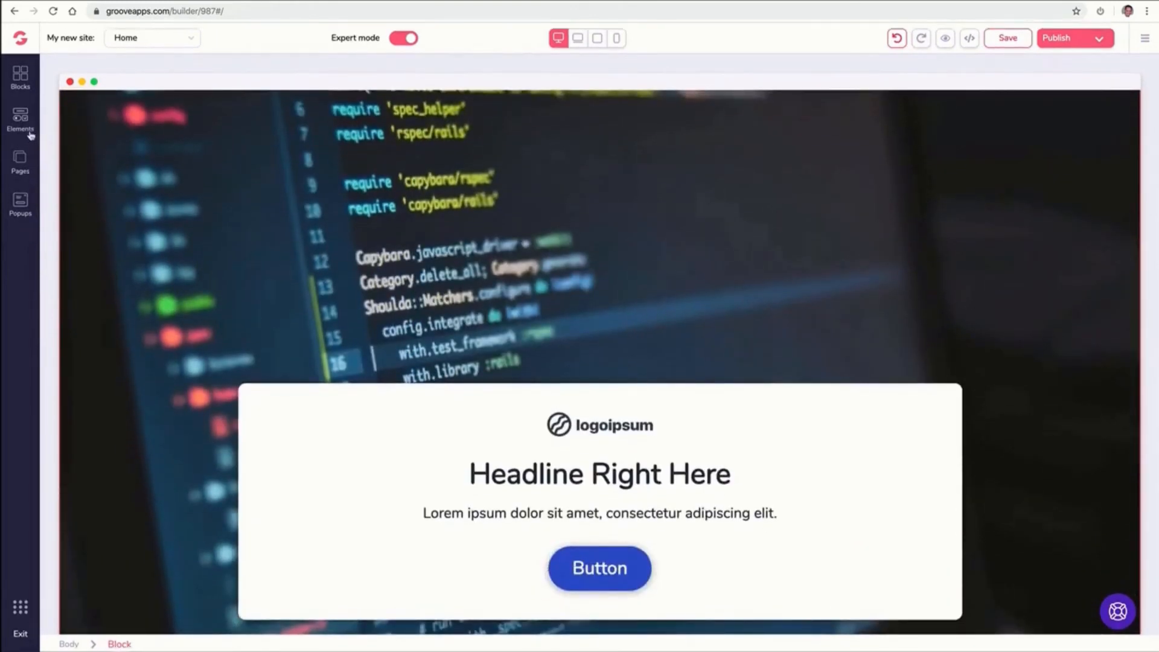
Add a wireframe footer block with a text column and three link columns at the page bottom
left_click(26, 83)
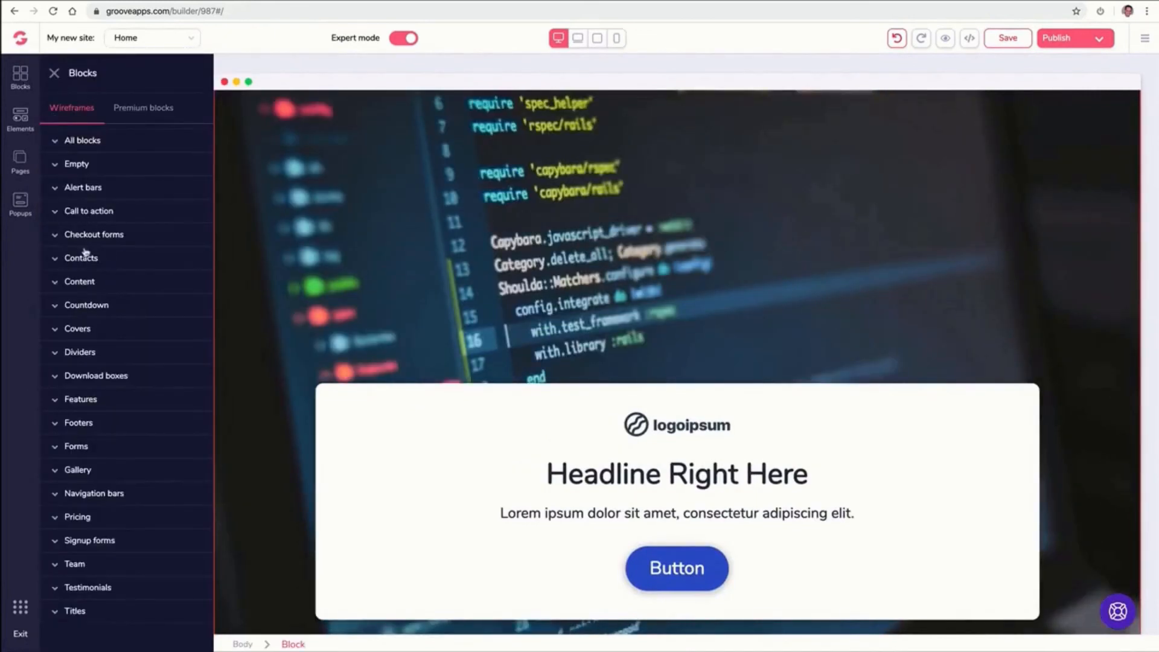
left_click(96, 431)
scroll(126, 362, "down", 5)
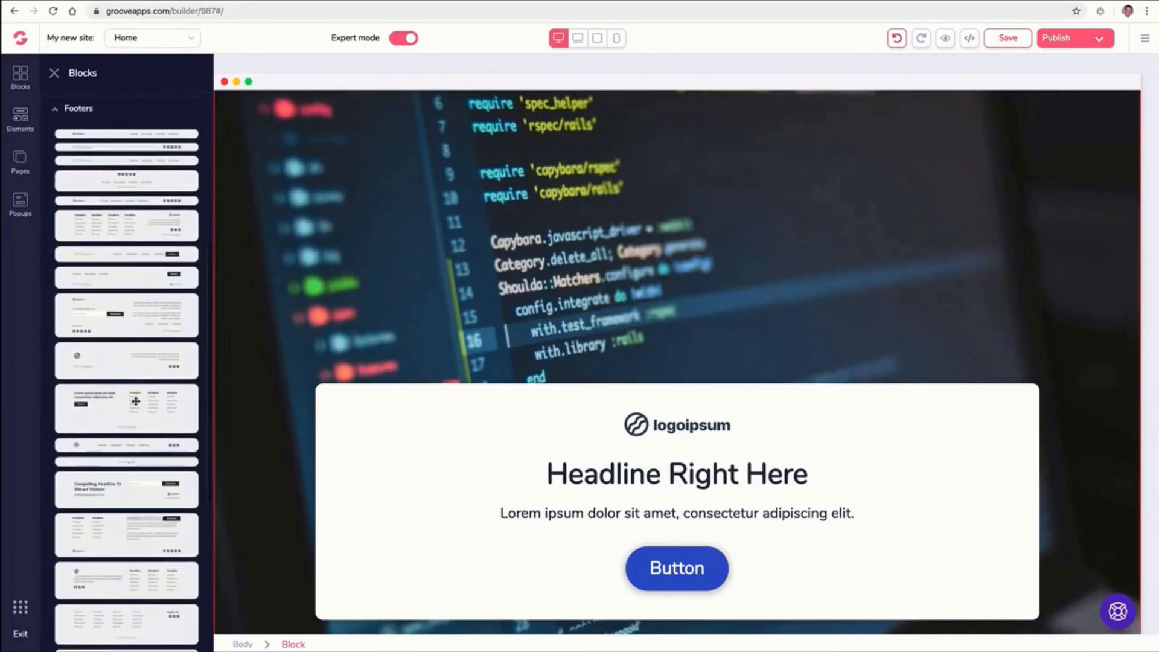
scroll(291, 422, "down", 1)
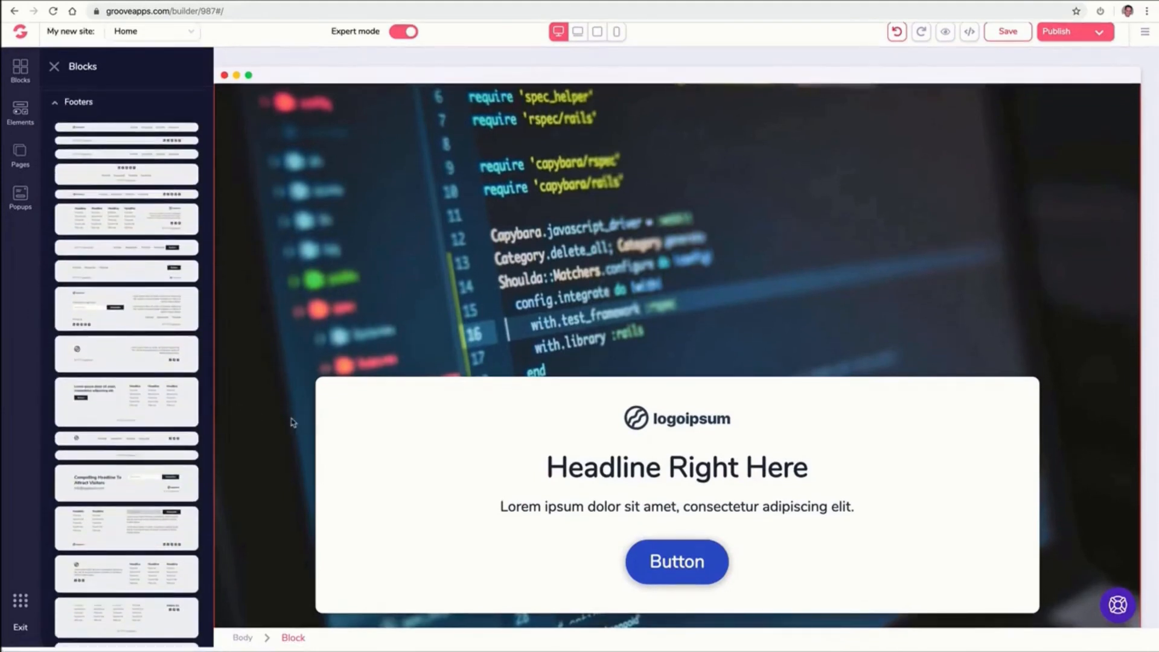
left_click_drag(178, 413, 409, 615)
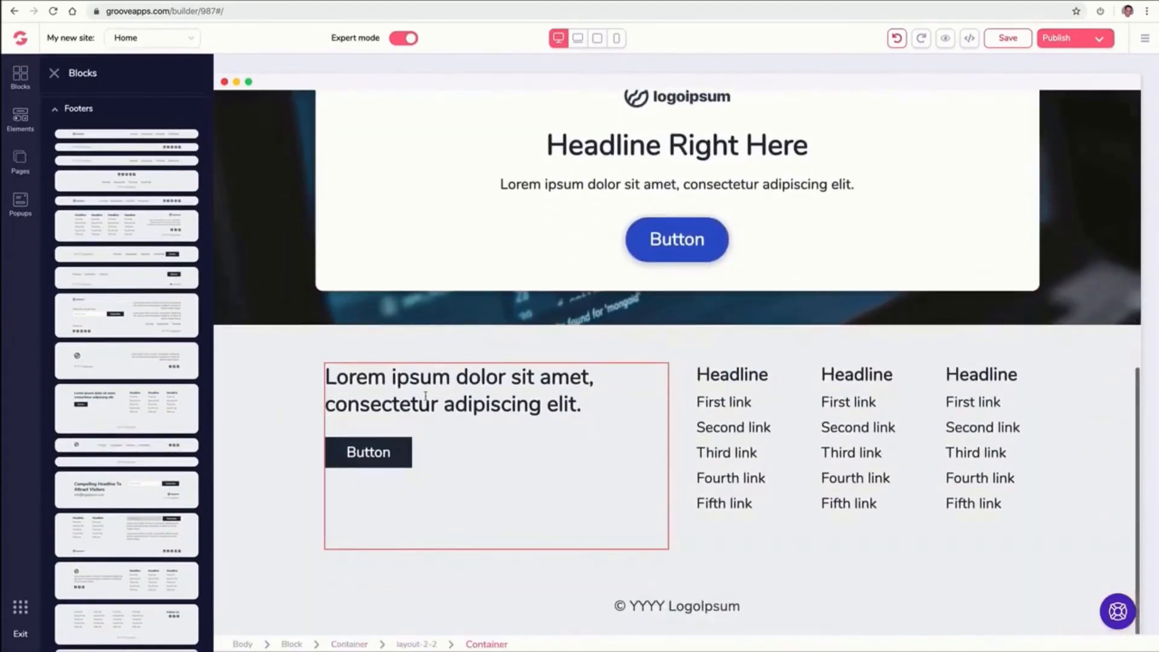
left_click(59, 109)
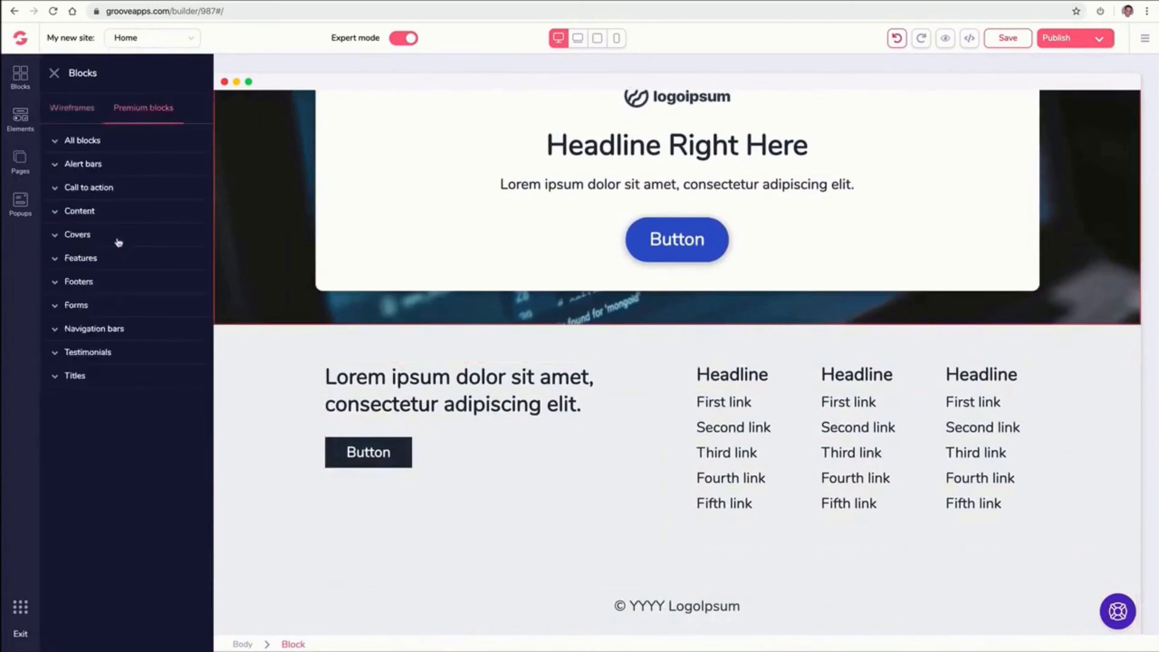
Add a blue premium footer with social icons and links, and delete the three-column wireframe footer
left_click(101, 261)
left_click(84, 551)
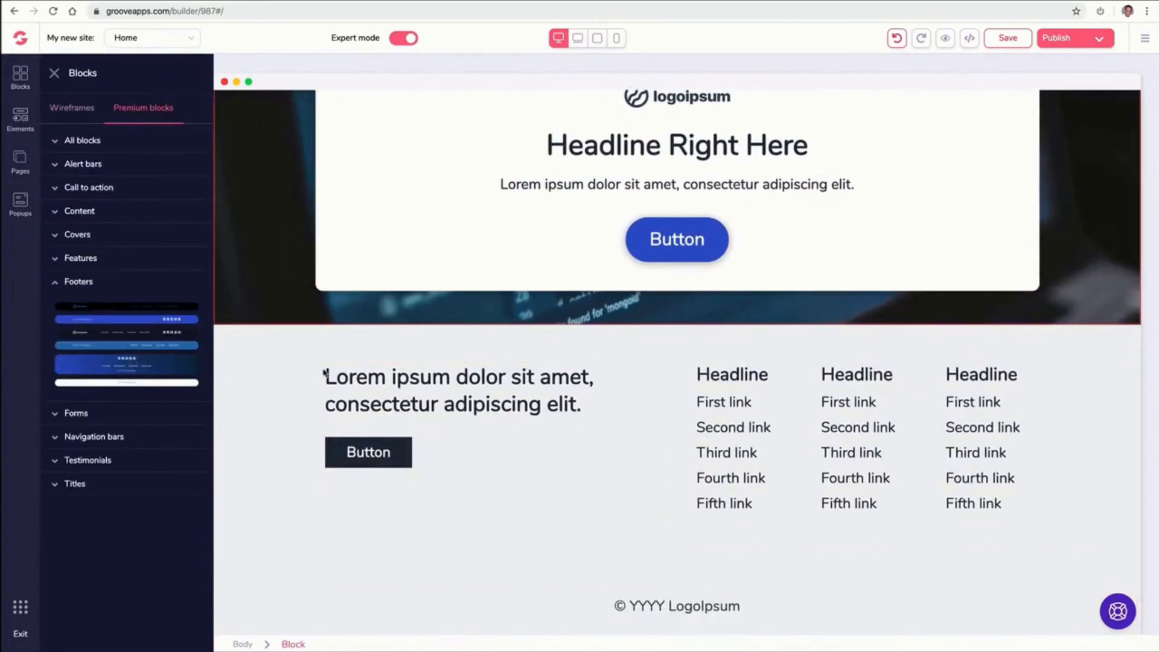
left_click_drag(326, 373, 488, 391)
scroll(468, 381, "down", 2)
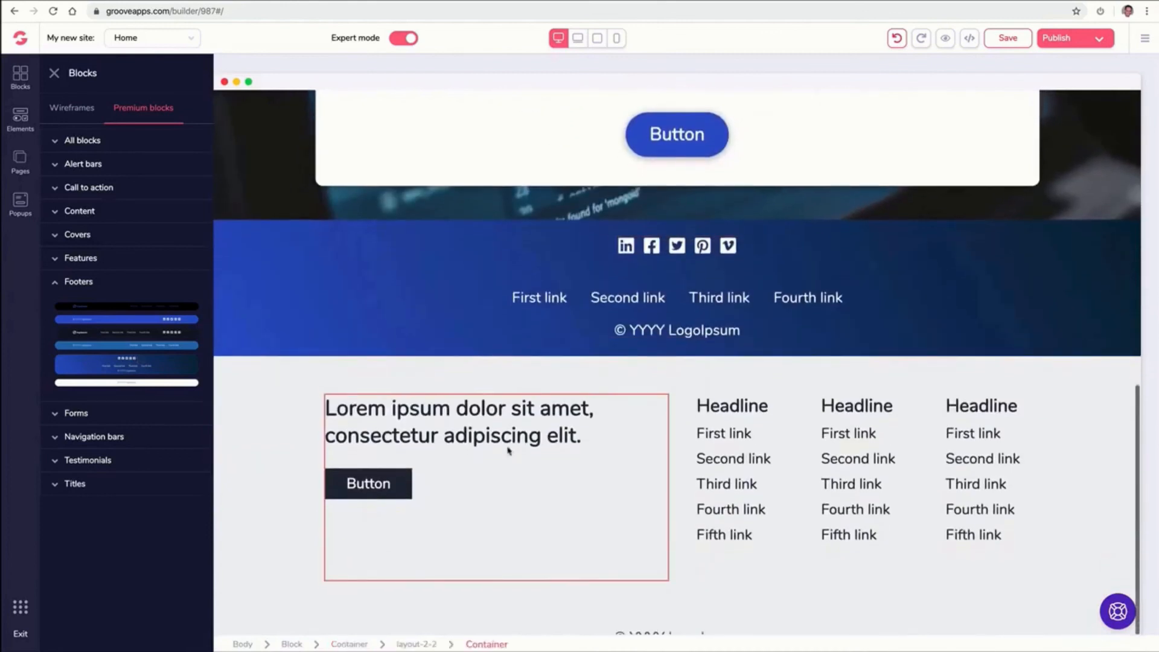
left_click(282, 392)
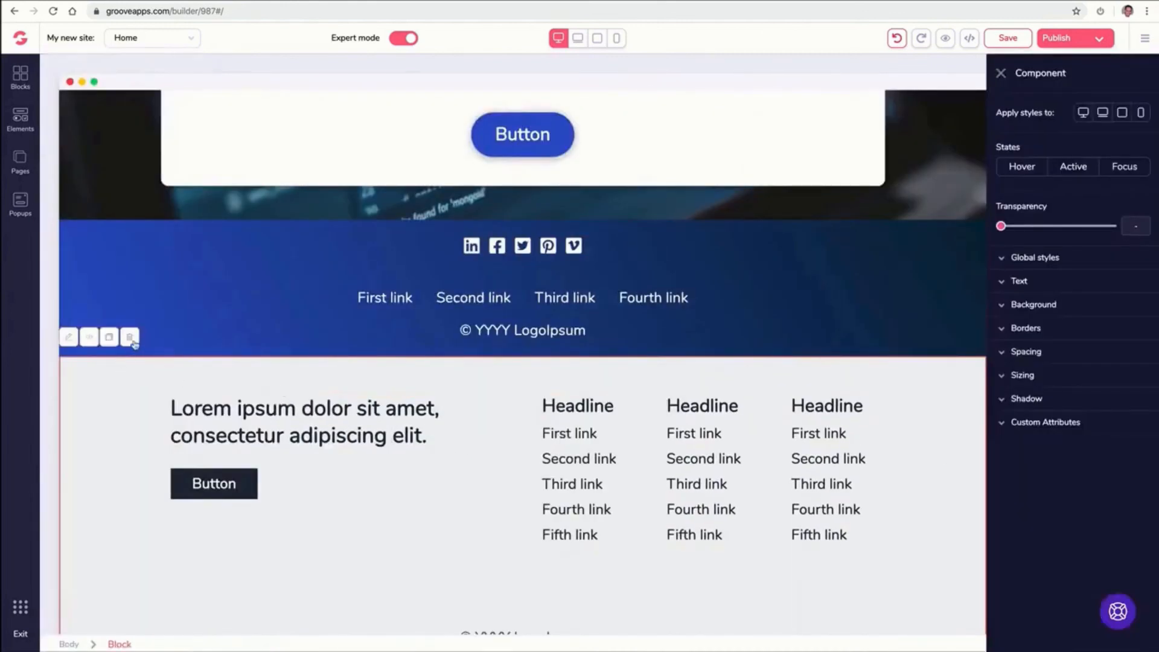
left_click(135, 350)
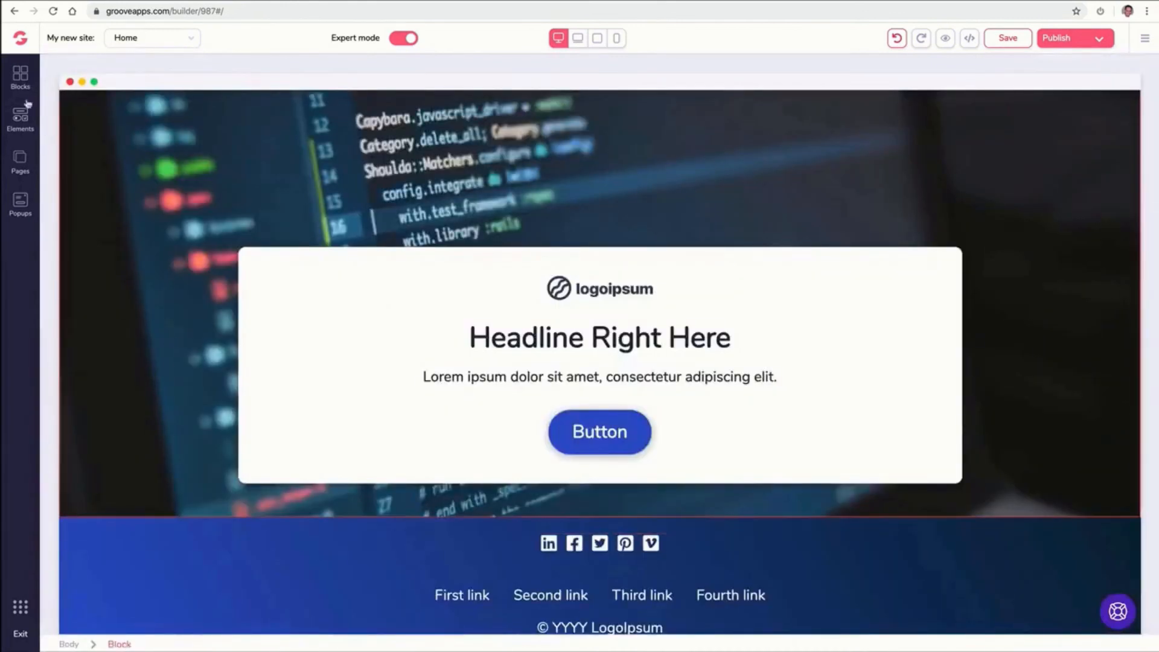
Add two wireframe call-to-action blocks with image placeholders below the cover
left_click(21, 77)
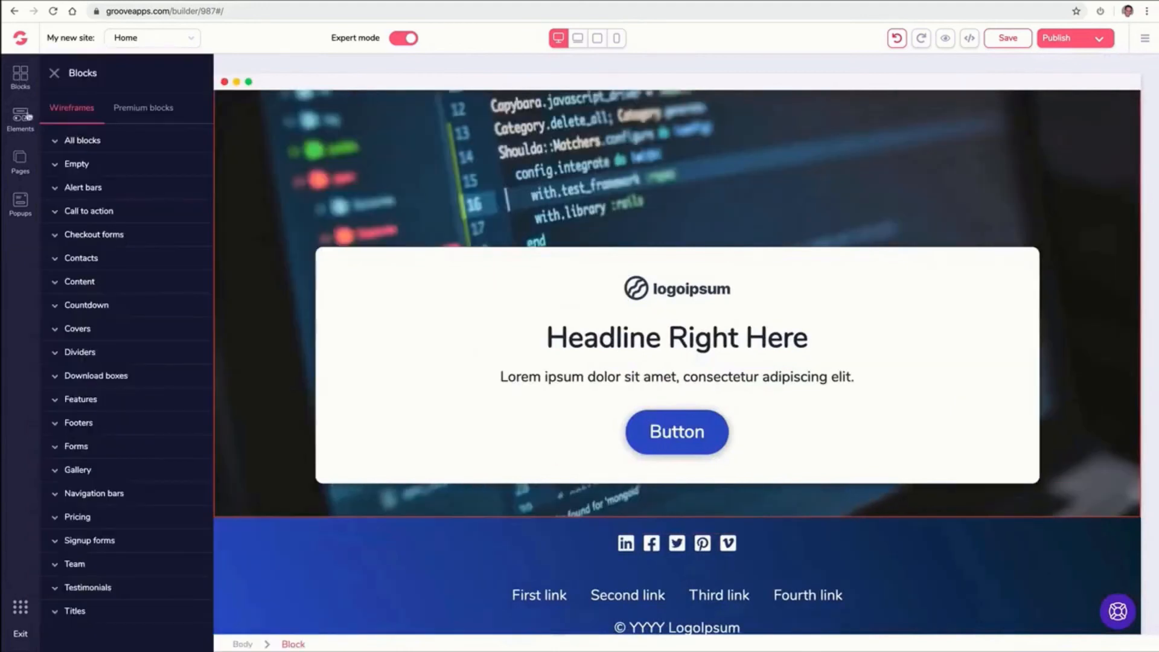
left_click(128, 214)
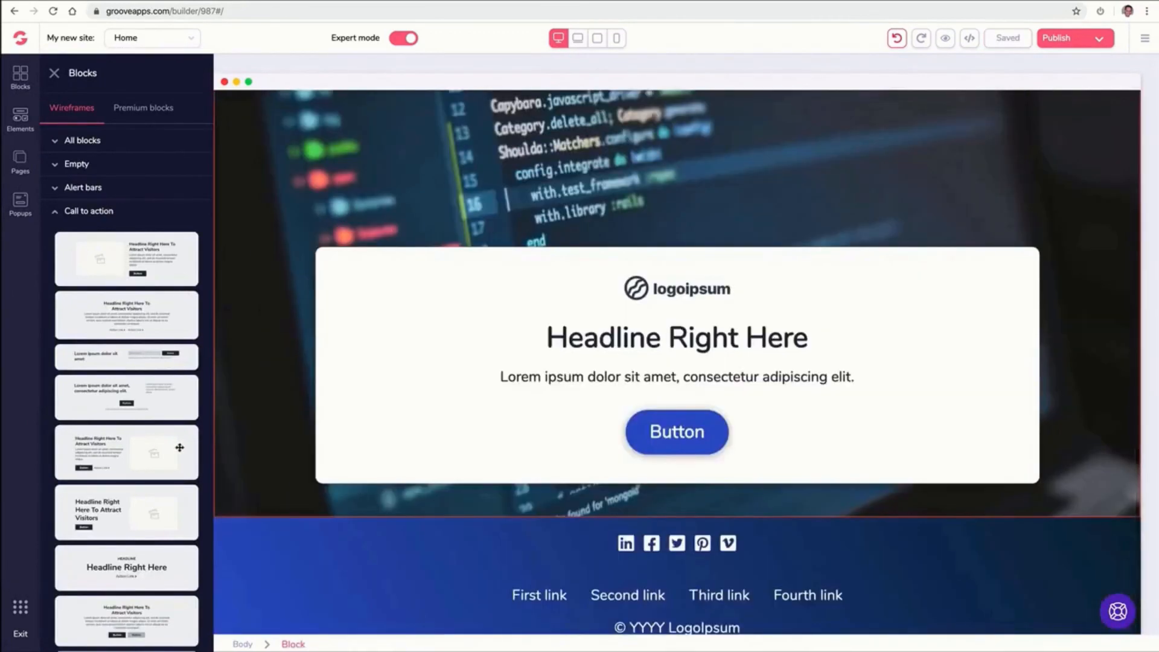
left_click_drag(180, 447, 579, 546)
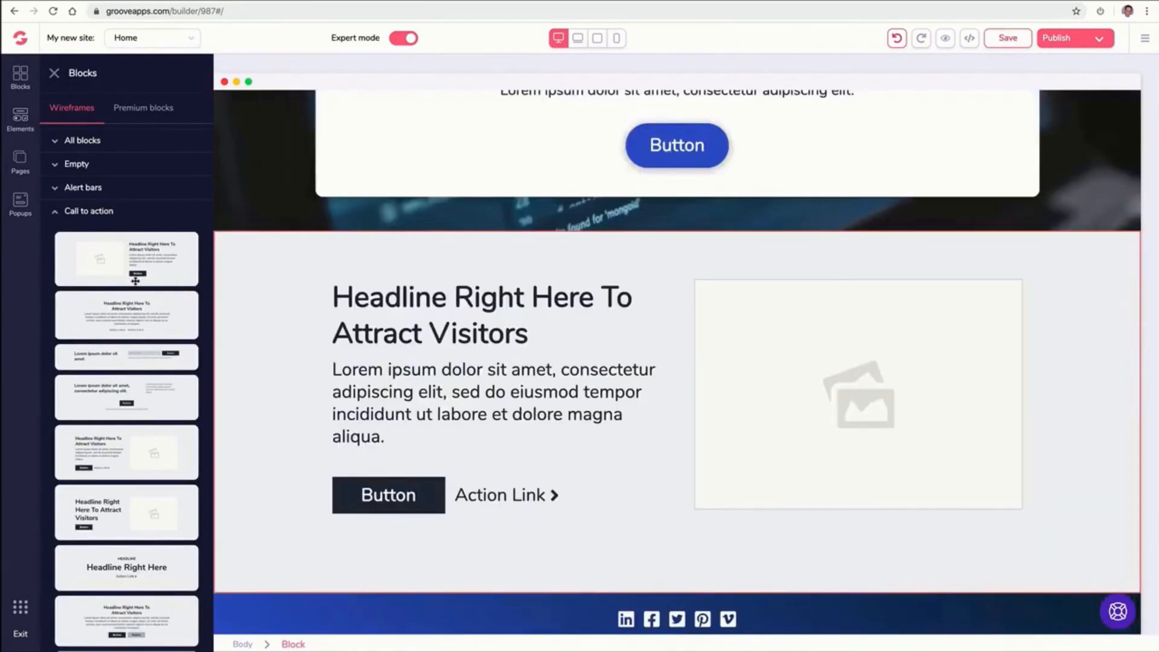
left_click_drag(132, 270, 378, 396)
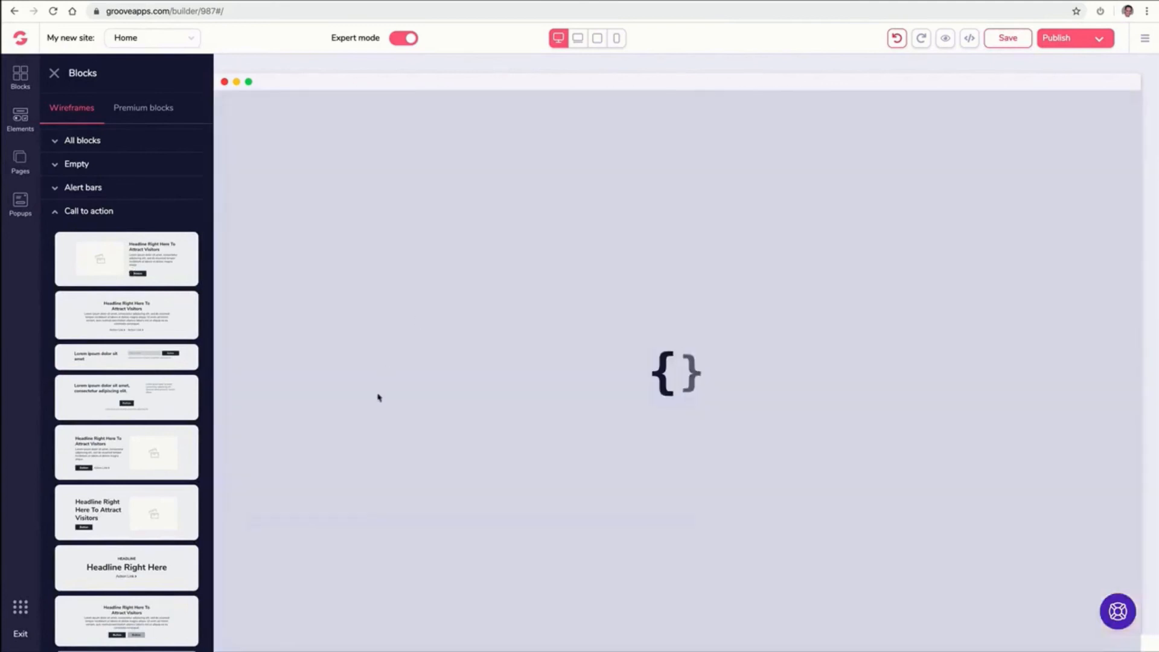
left_click(143, 108)
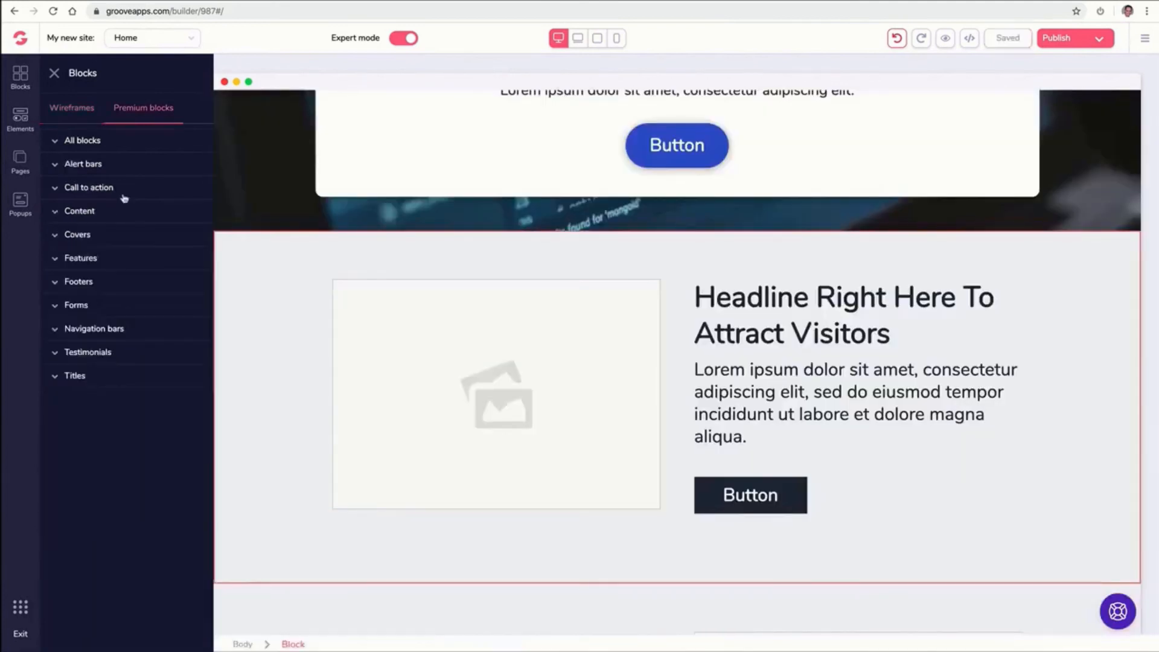
Add a premium six-feature grid block directly below the cover
left_click(116, 256)
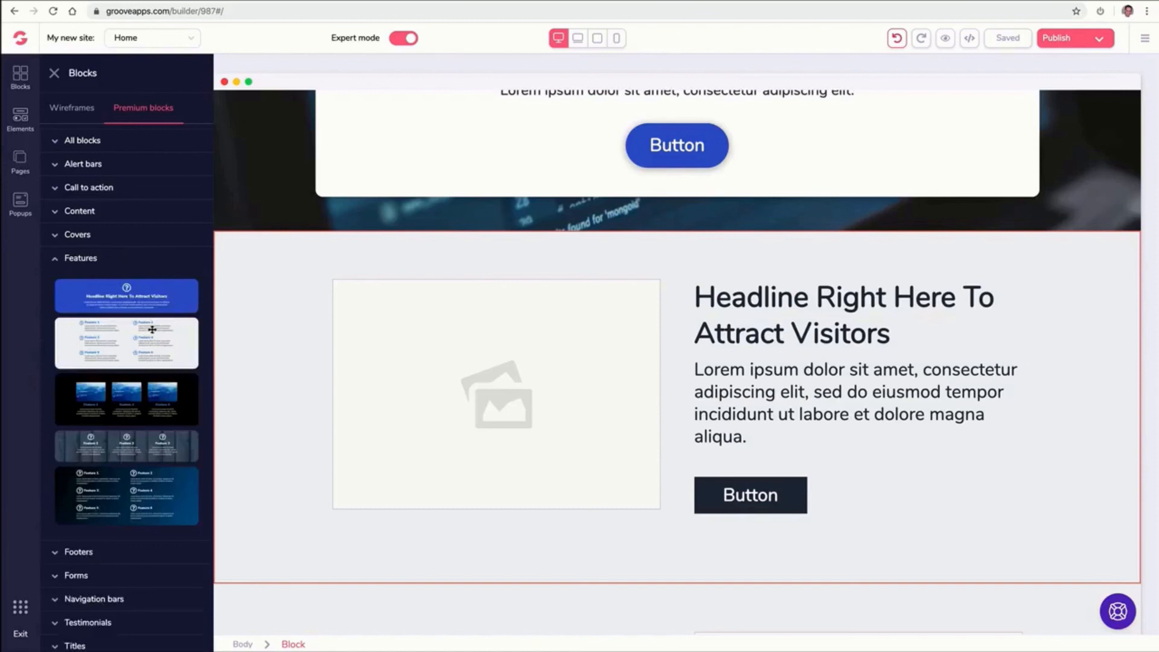
left_click_drag(152, 330, 731, 259)
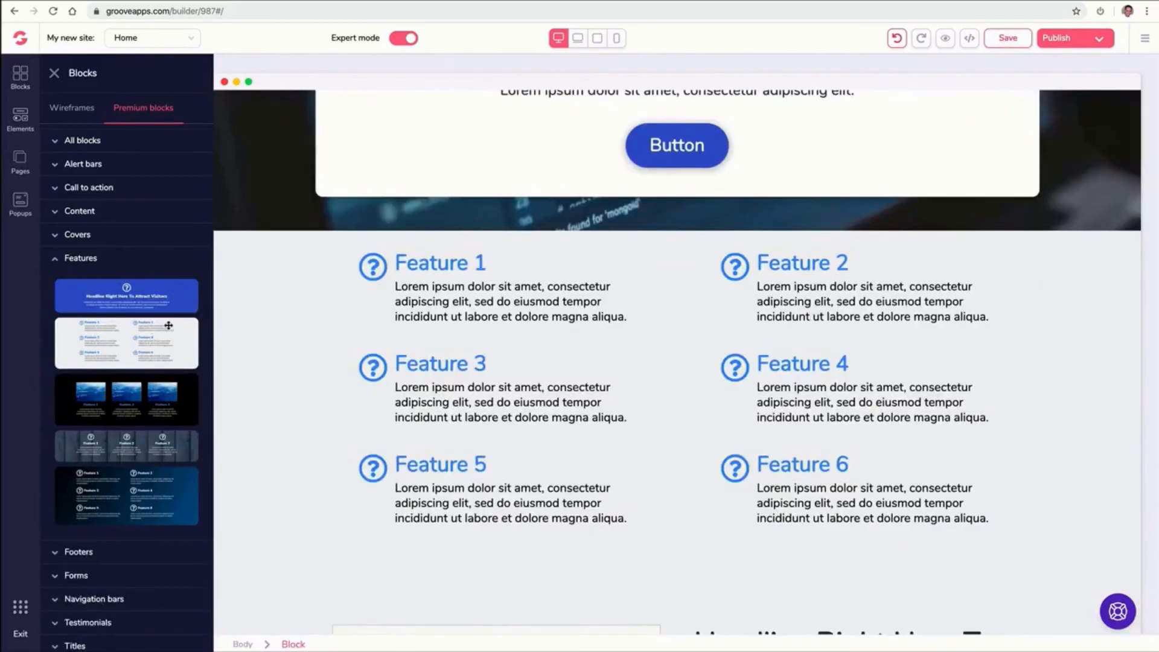
left_click(58, 258)
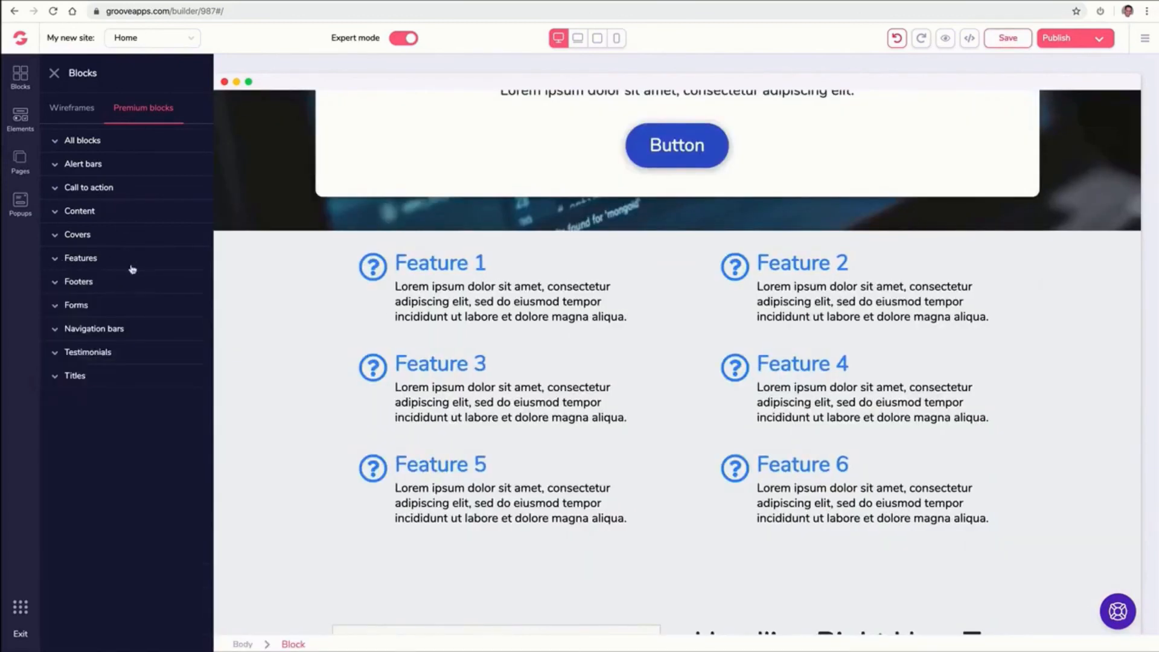
Add a three-column testimonial block and a blue What people say testimonial block below the cover
left_click(84, 355)
scroll(156, 354, "down", 1)
left_click_drag(129, 492, 659, 254)
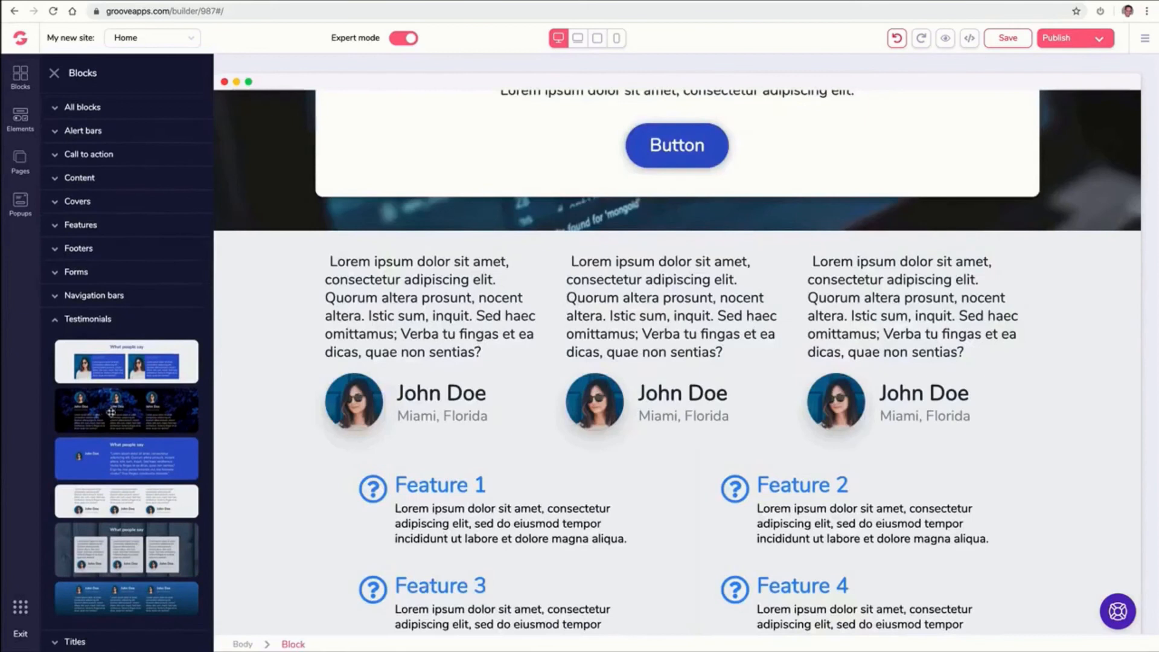
scroll(361, 420, "up", 2)
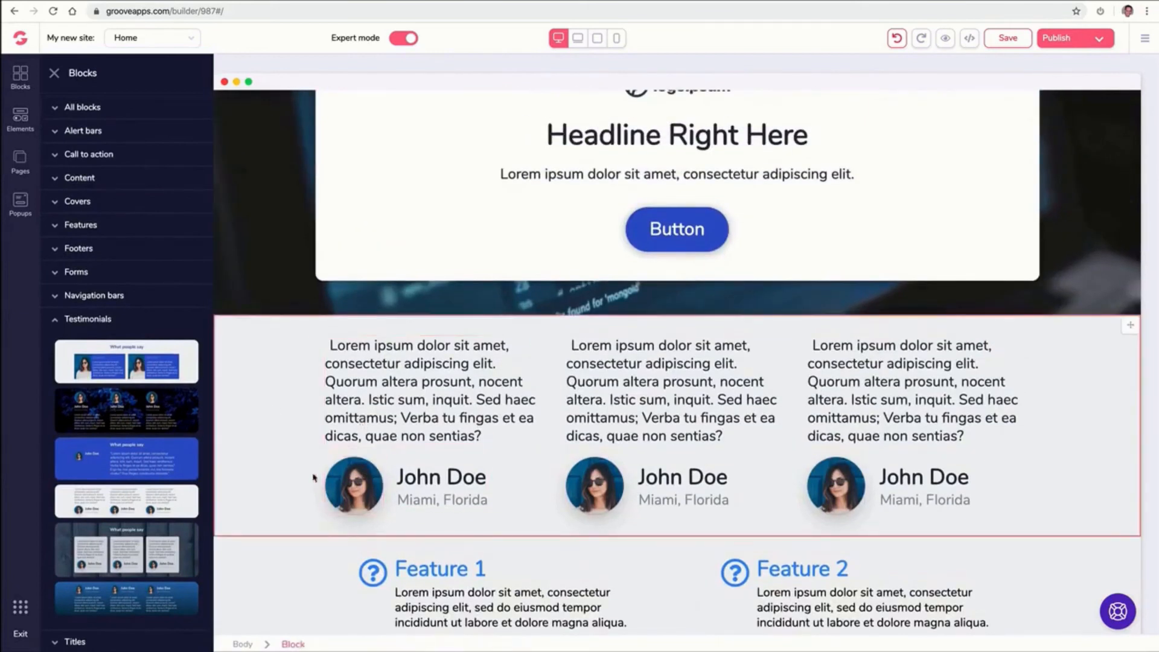
scroll(327, 479, "down", 2)
left_click_drag(137, 541, 495, 468)
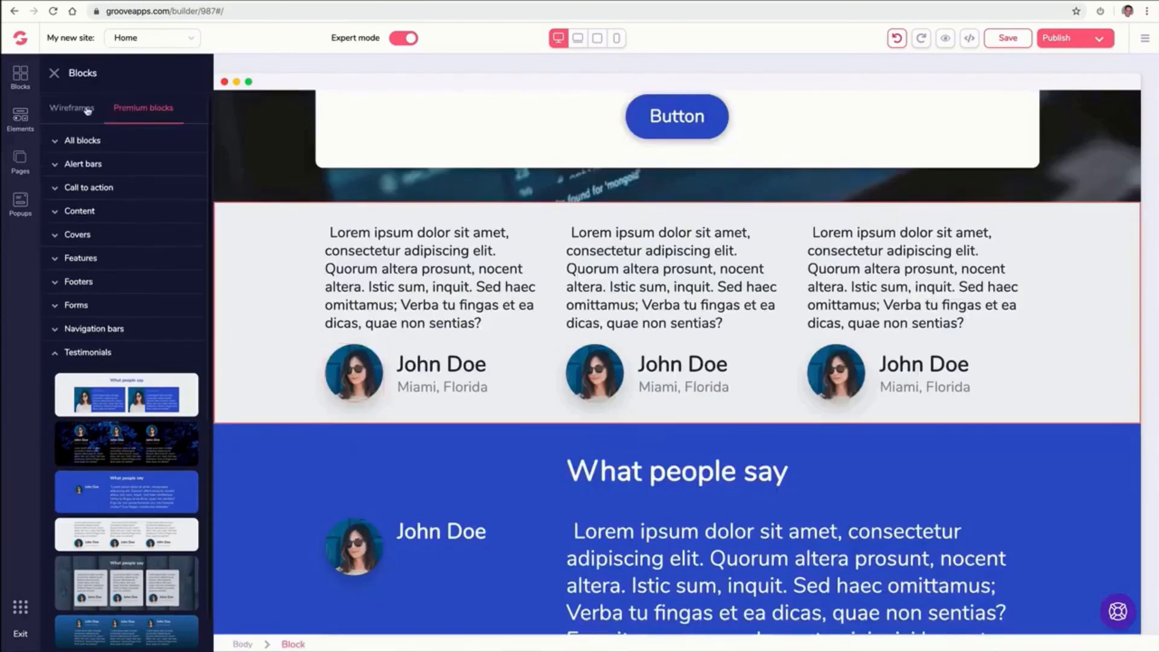
Add a wireframe contact block with a map, contact details and message form below the cover
left_click(87, 110)
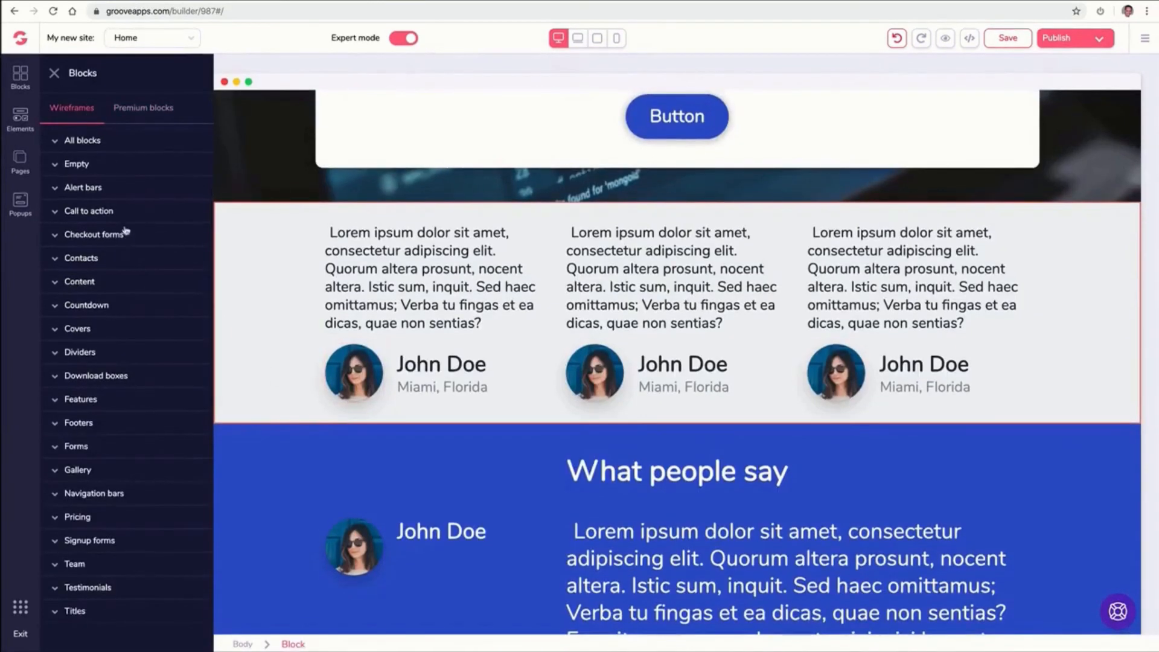
left_click(109, 261)
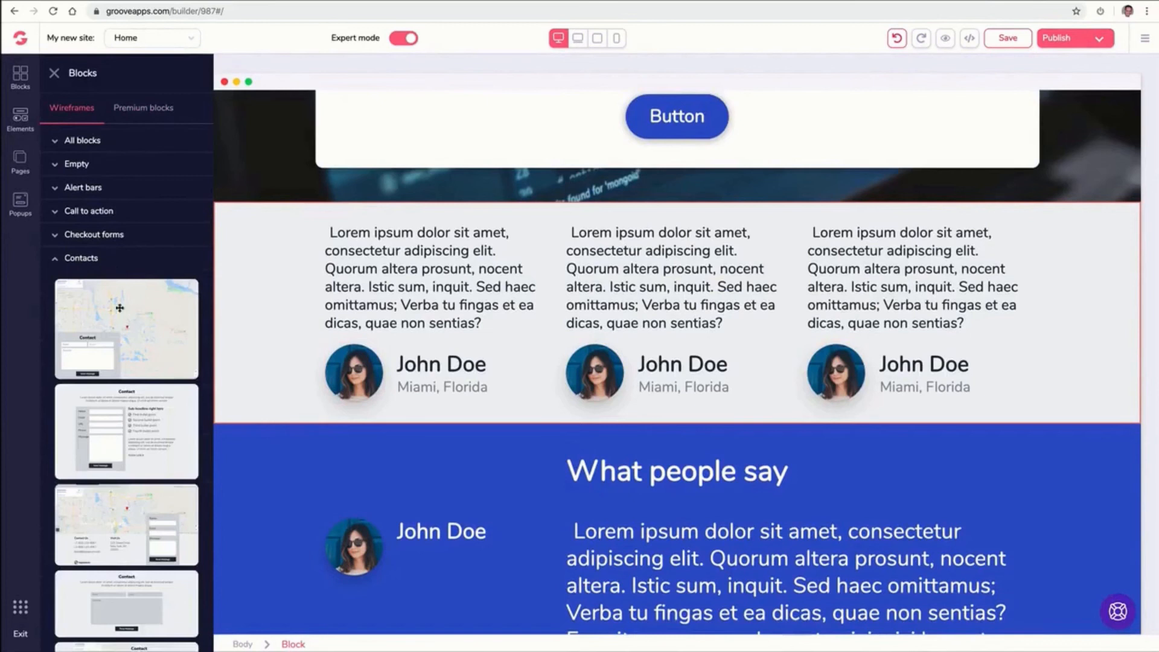
scroll(145, 422, "down", 2)
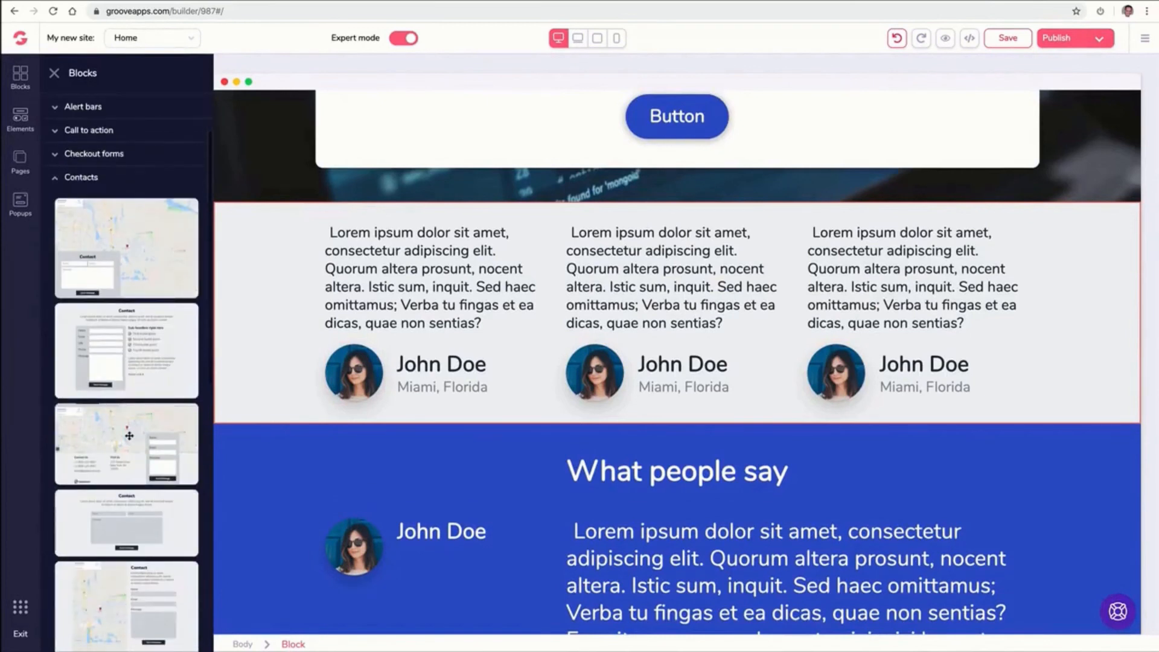
left_click_drag(125, 432, 531, 269)
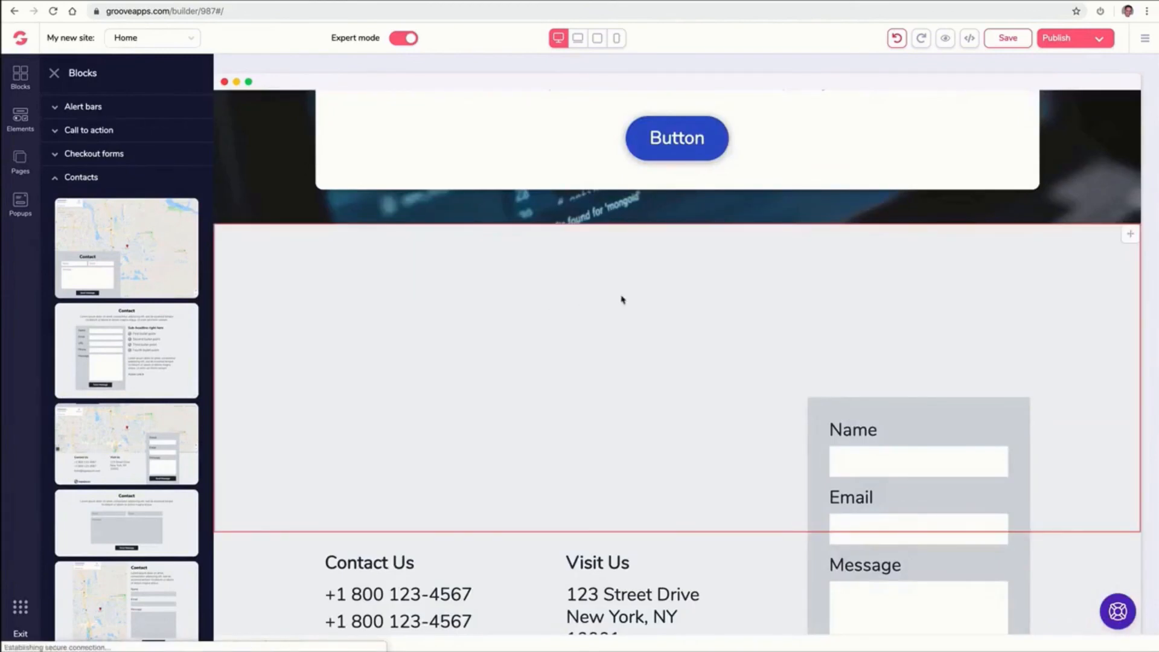
scroll(742, 338, "down", 2)
scroll(773, 430, "down", 4)
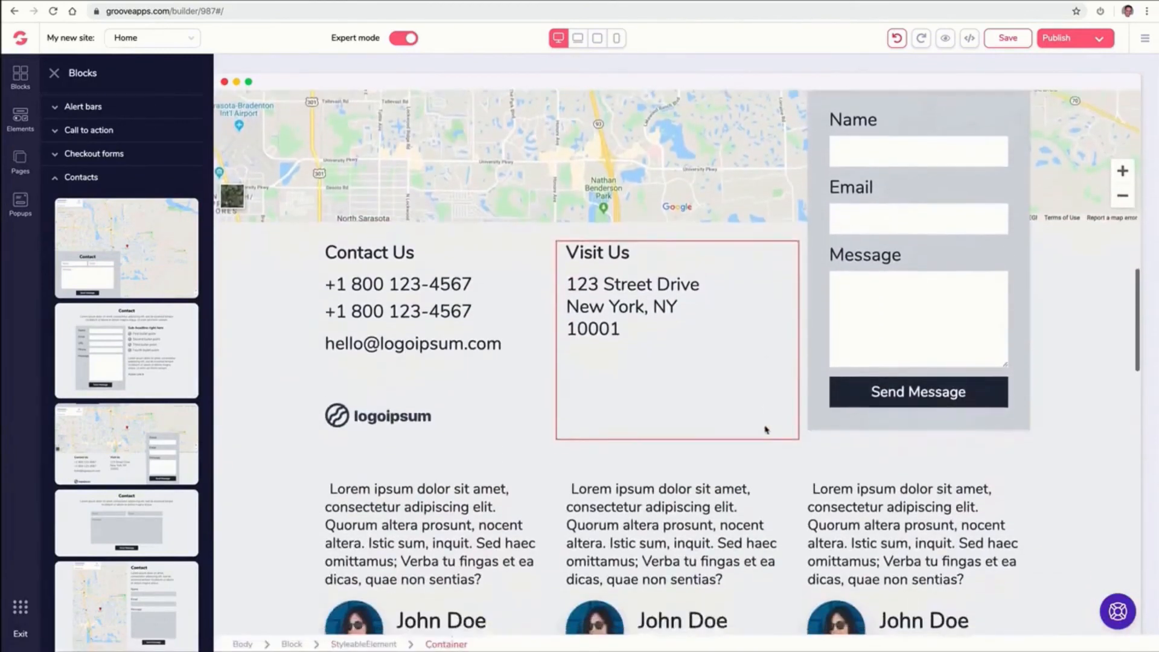
Add a three-tier pricing block with Starter, Pro and Unlimited plans above the last call-to-action block
scroll(788, 409, "up", 3)
scroll(786, 410, "down", 10)
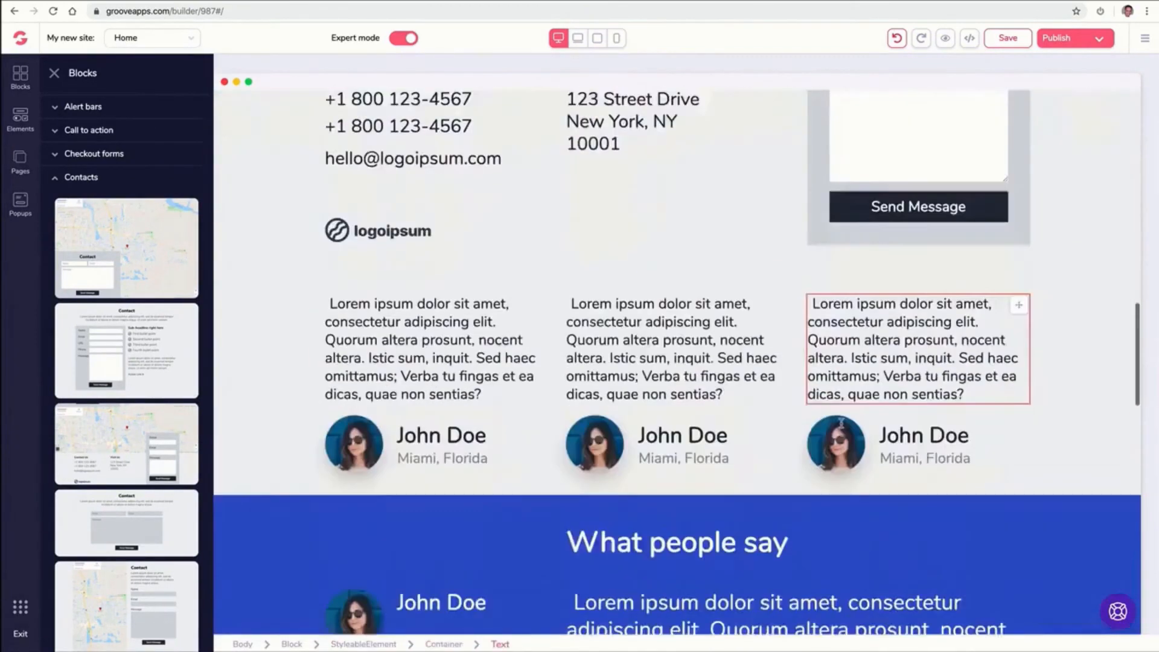
left_click_drag(1129, 185, 1134, 201)
left_click(22, 76)
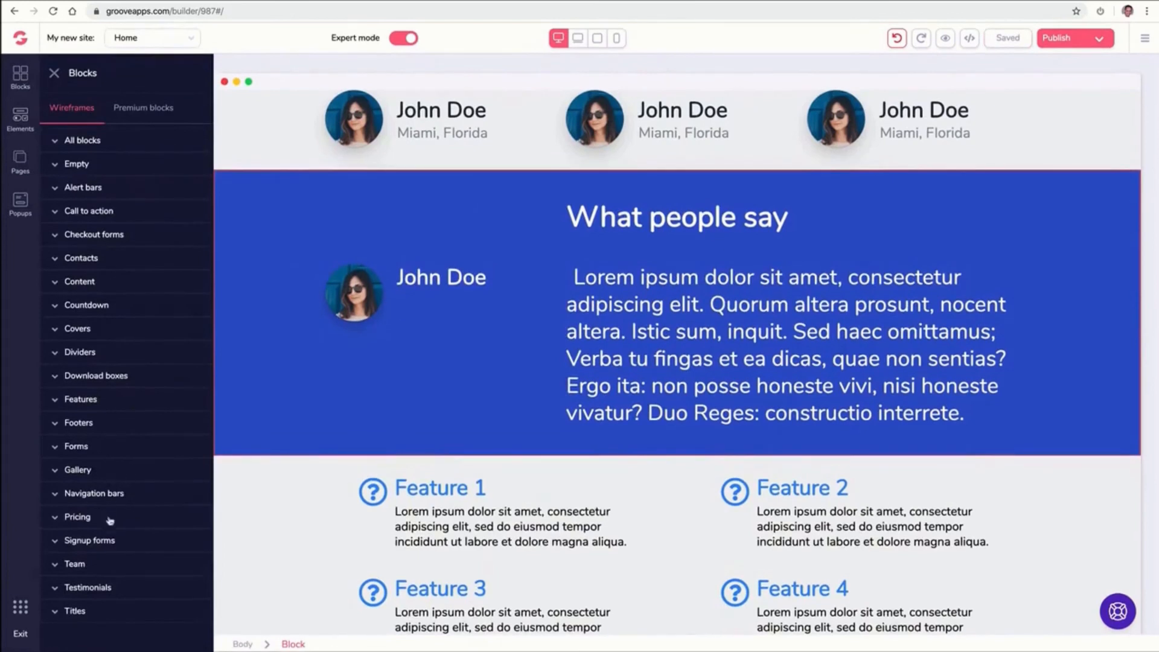
scroll(311, 458, "down", 10)
scroll(311, 456, "down", 4)
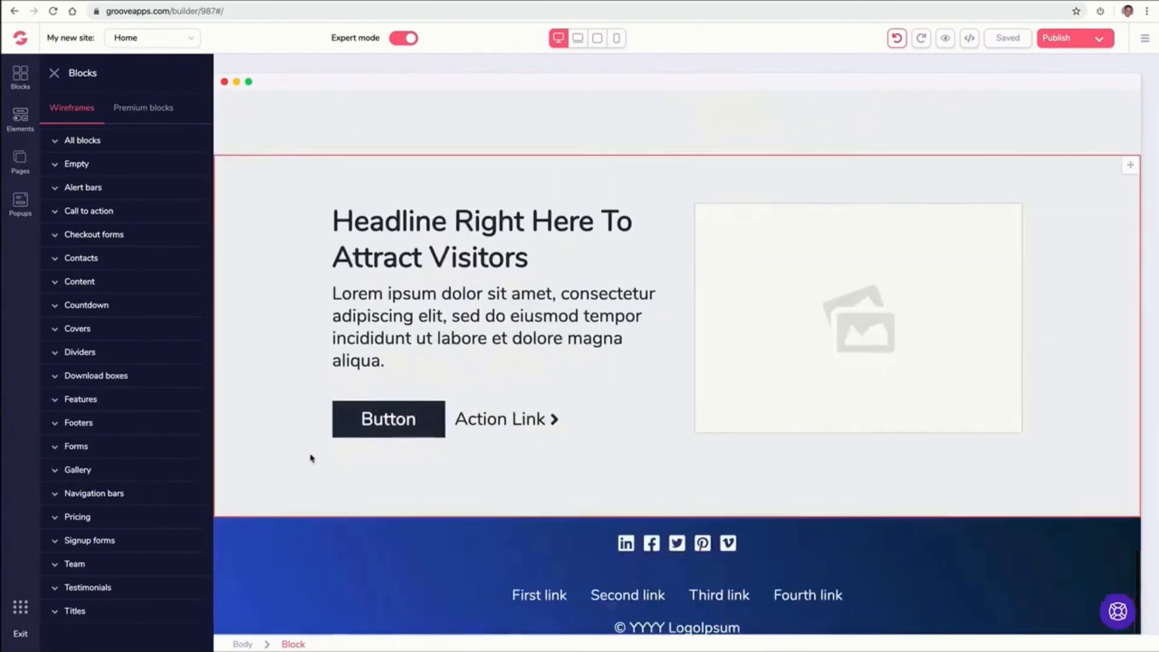
left_click(108, 523)
scroll(124, 512, "down", 10)
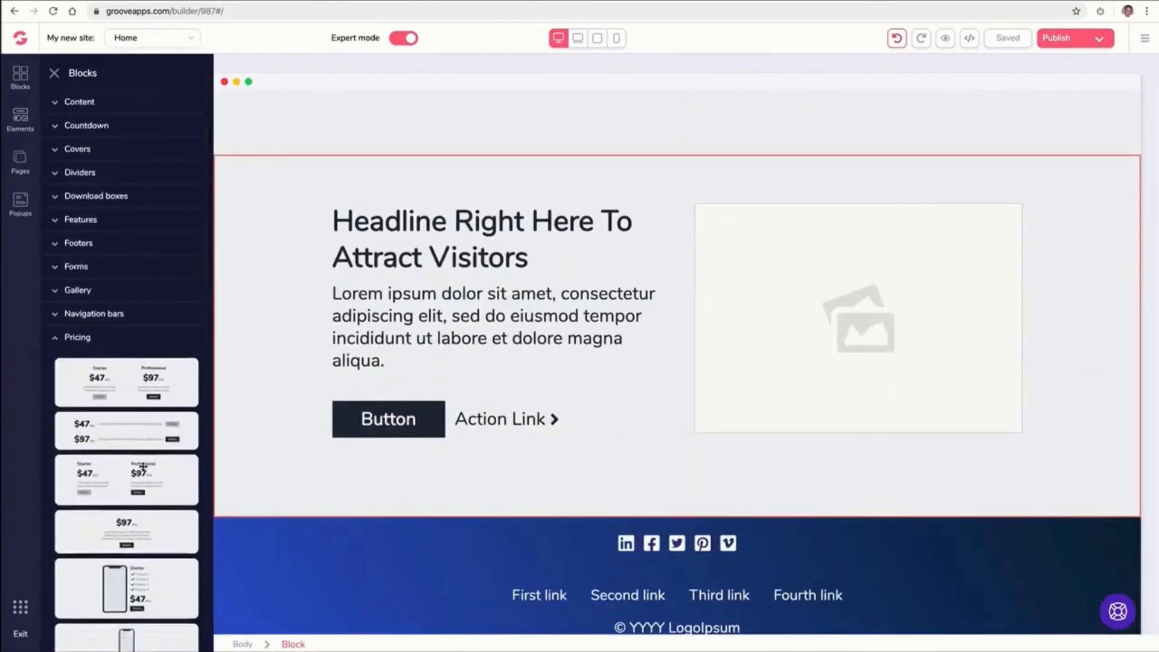
scroll(152, 437, "down", 2)
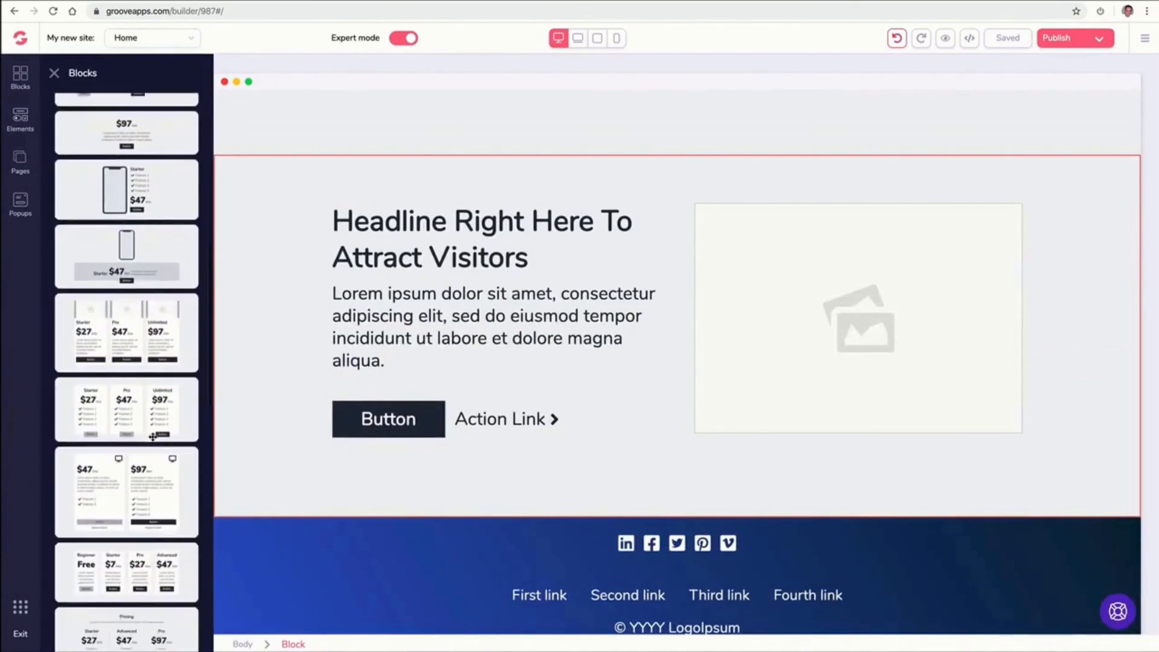
left_click_drag(133, 382, 613, 209)
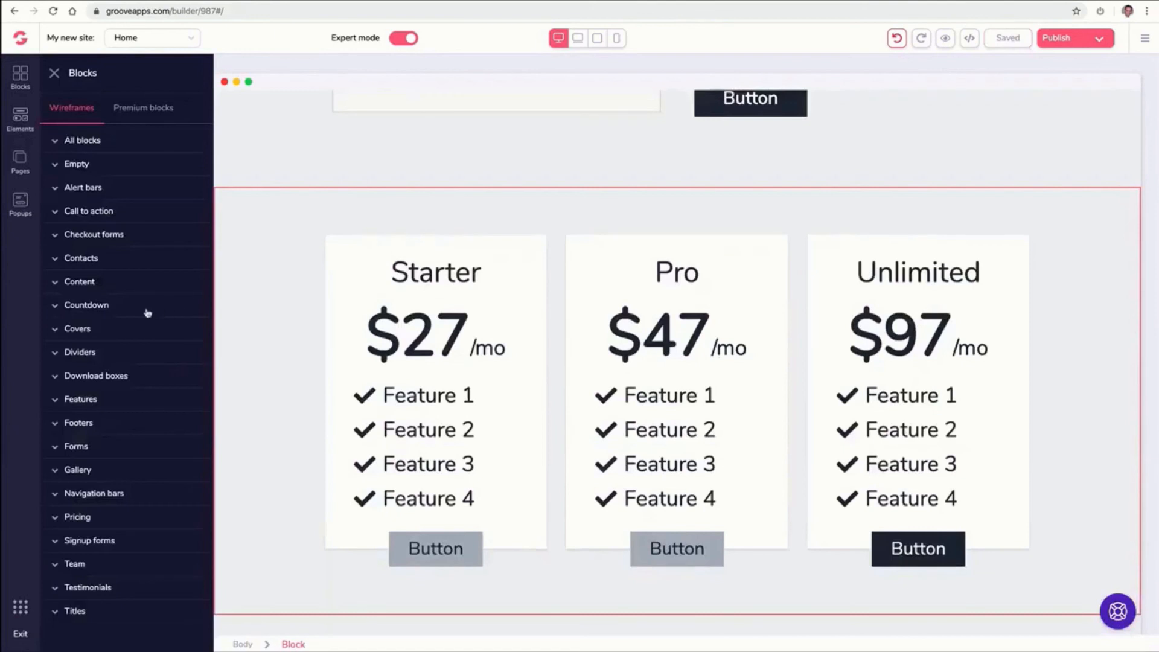
Add a countdown block with Days, Hours, Minutes and Seconds circles below the six-feature grid
left_click(120, 307)
scroll(134, 317, "down", 4)
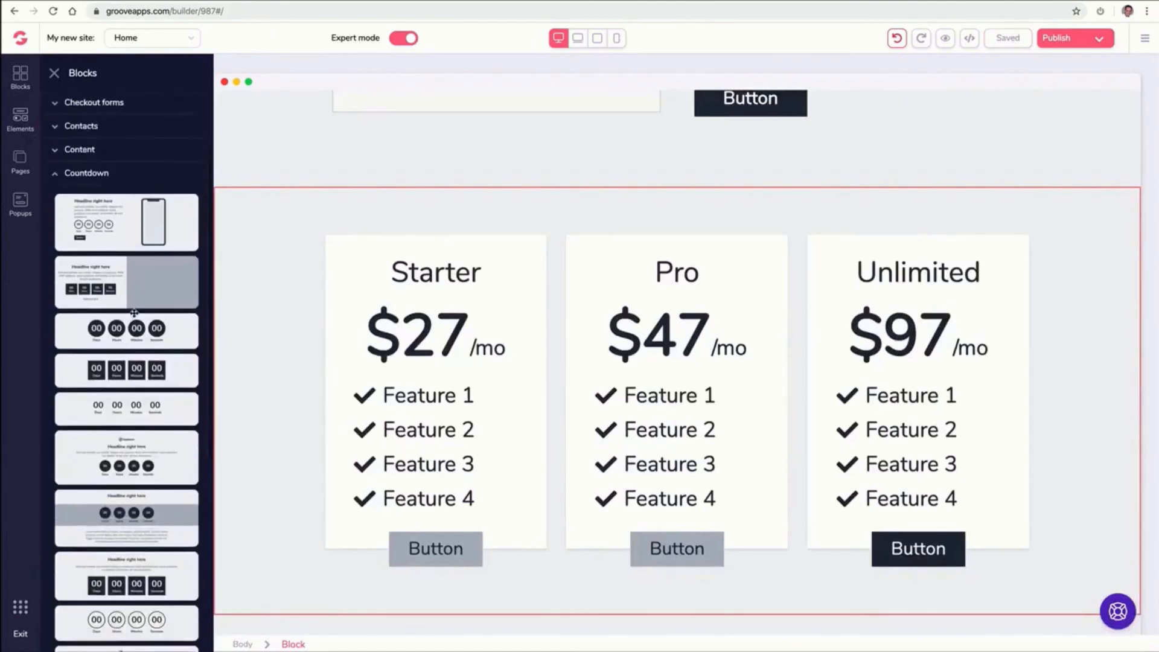
left_click_drag(132, 320, 538, 251)
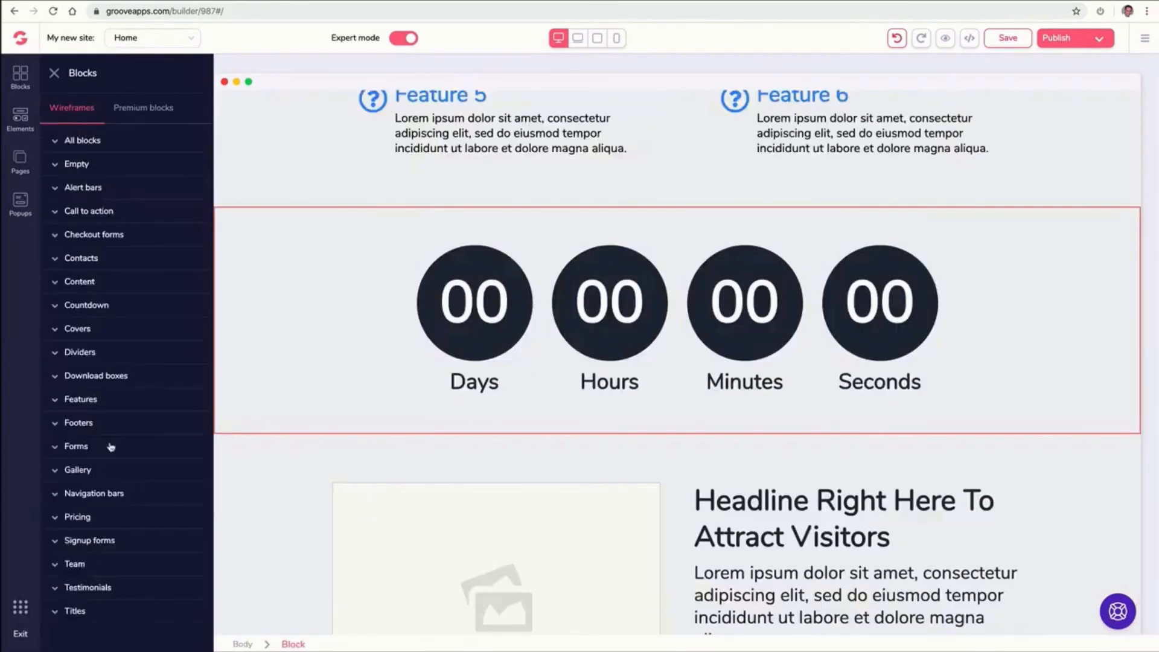
Add a single-row headline opt-in form block from the Forms category to the page
left_click(111, 443)
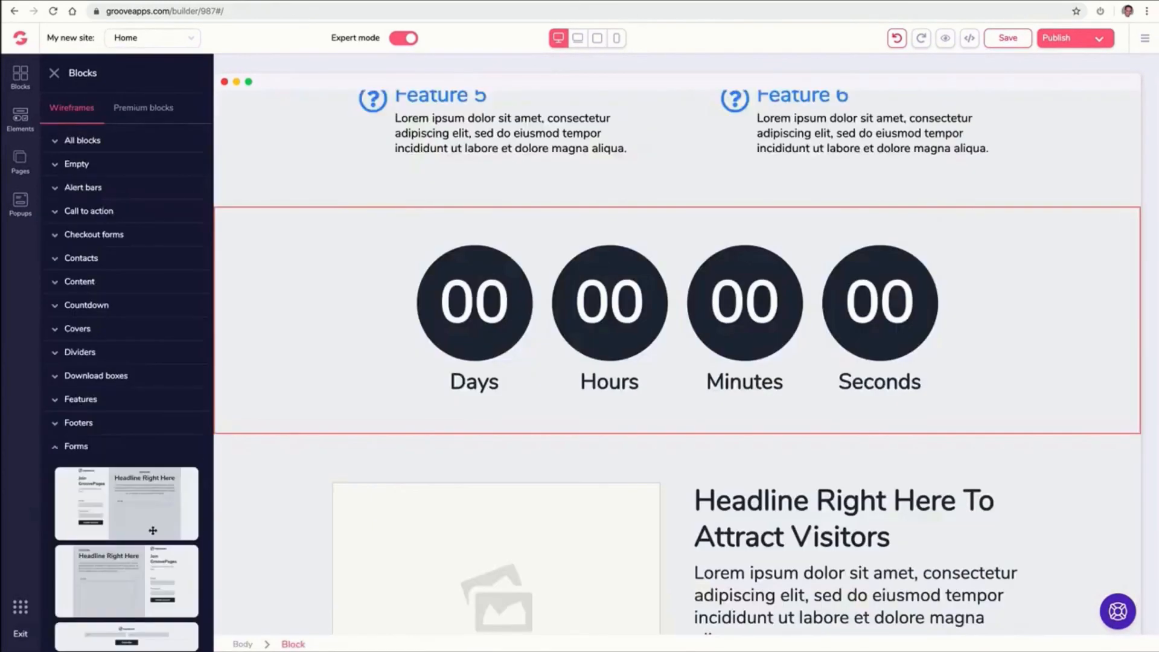
scroll(155, 515, "down", 3)
scroll(156, 515, "down", 5)
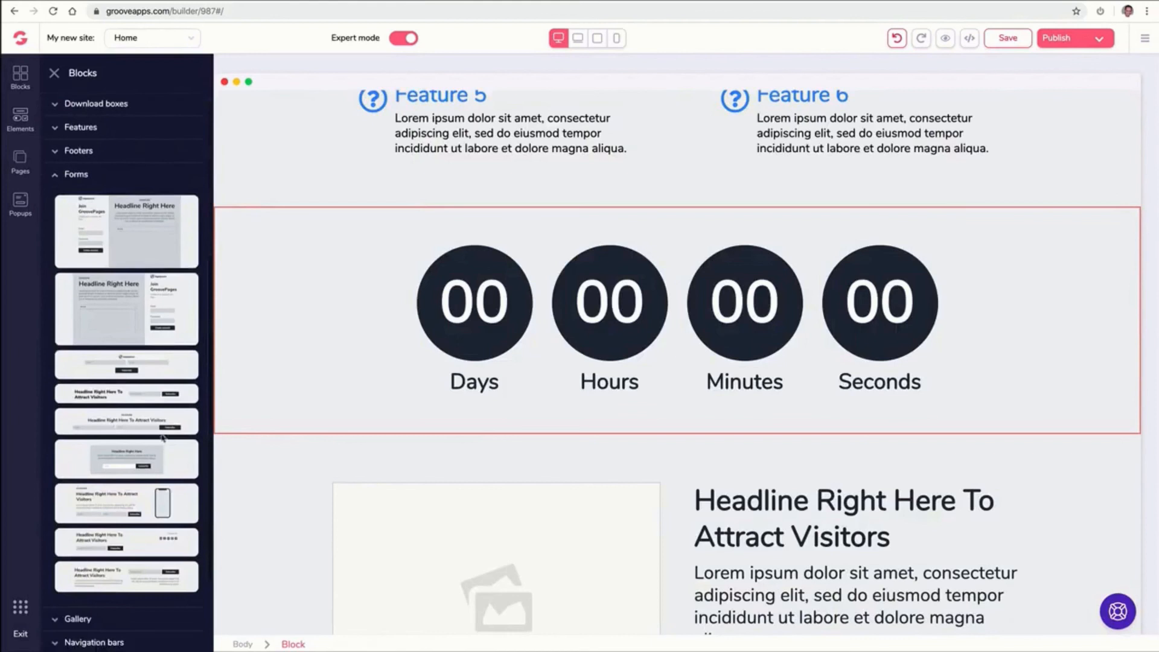
left_click_drag(162, 396, 597, 419)
scroll(403, 363, "down", 8)
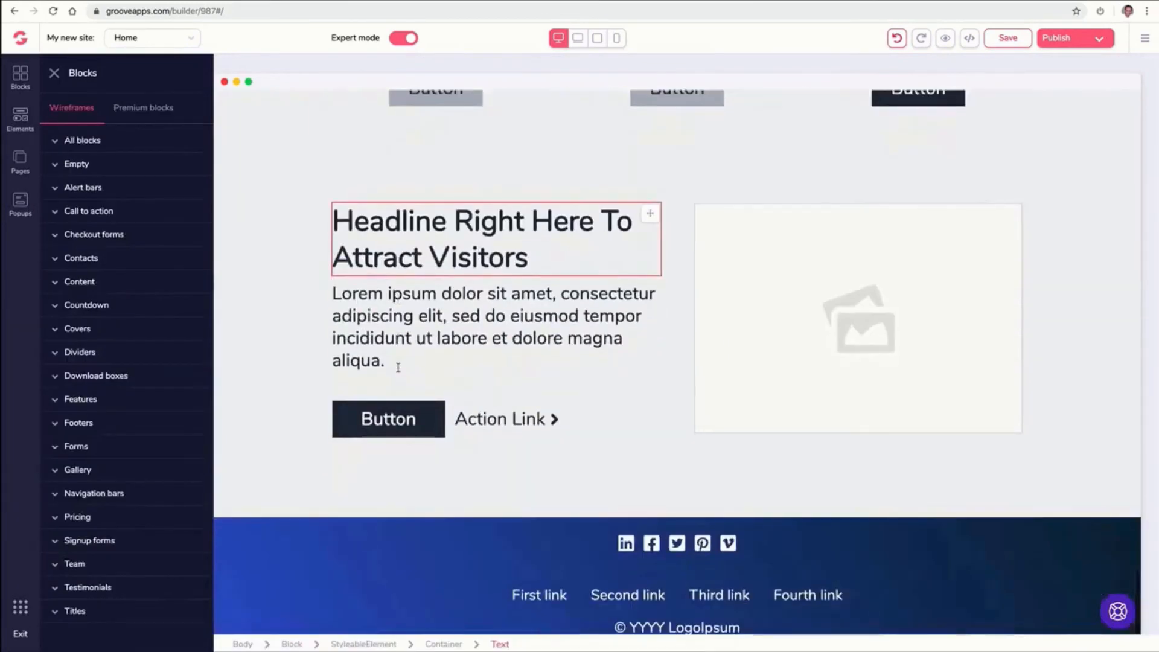
Add a three-member Our Team block near the bottom of the page, just above the footer
left_click(72, 565)
scroll(145, 483, "down", 5)
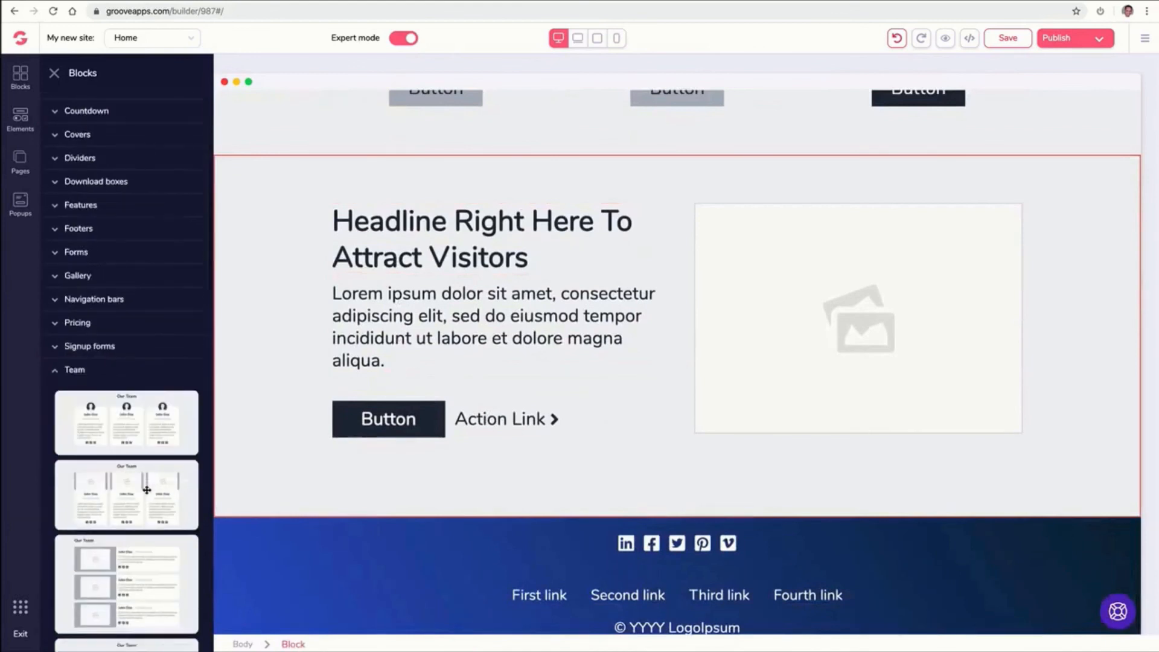
left_click_drag(134, 424, 628, 612)
scroll(1003, 308, "up", 15)
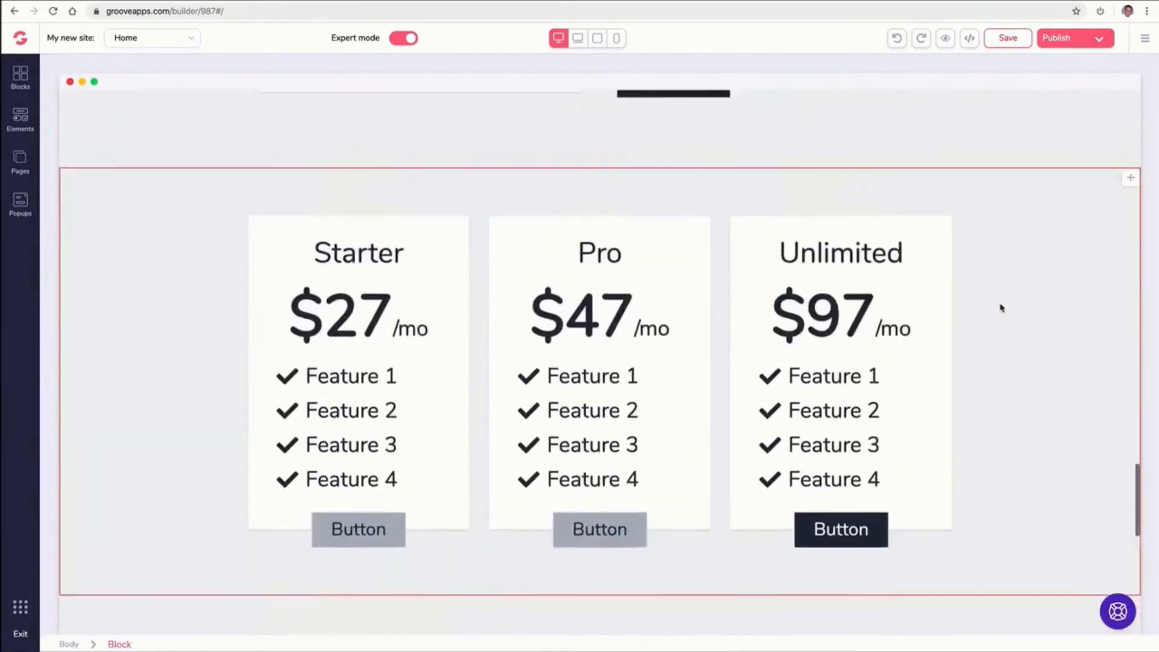
Change the contact block map's location to the San Diego Island Ave. address and update the map
scroll(958, 295, "up", 20)
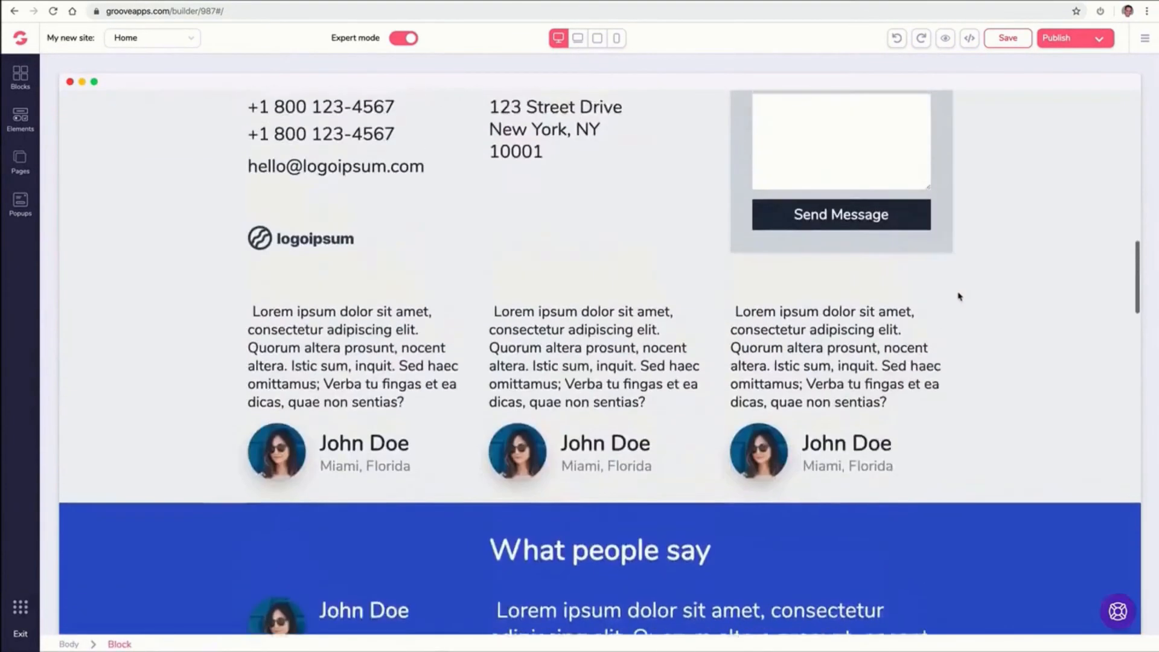
scroll(959, 296, "up", 7)
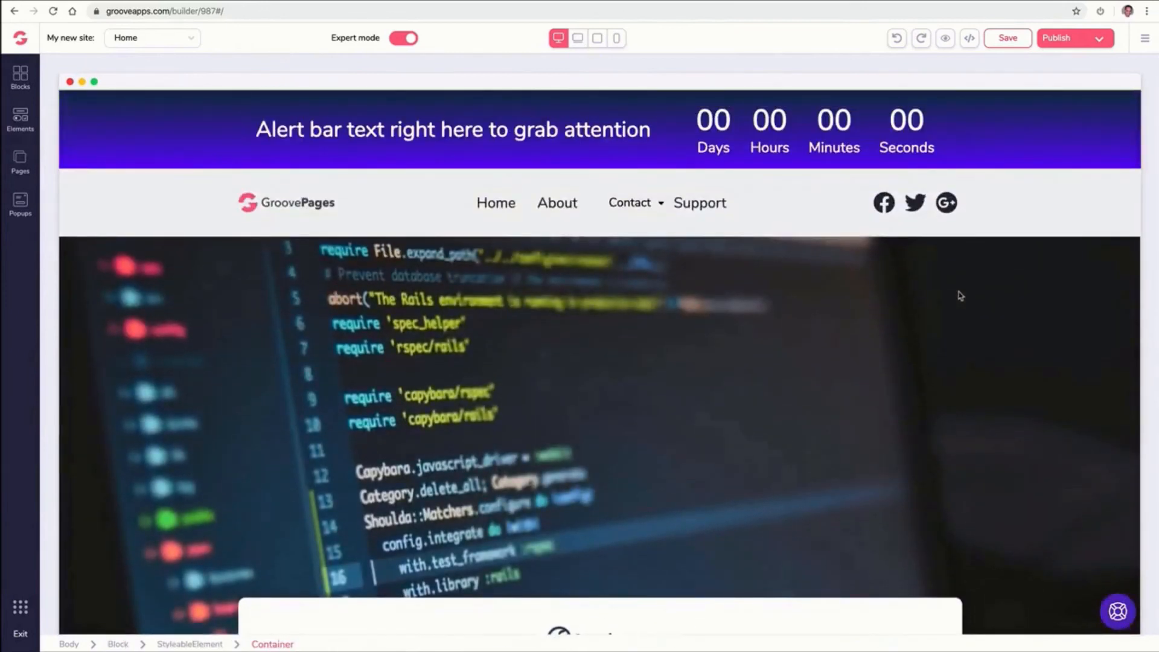
scroll(959, 296, "down", 12)
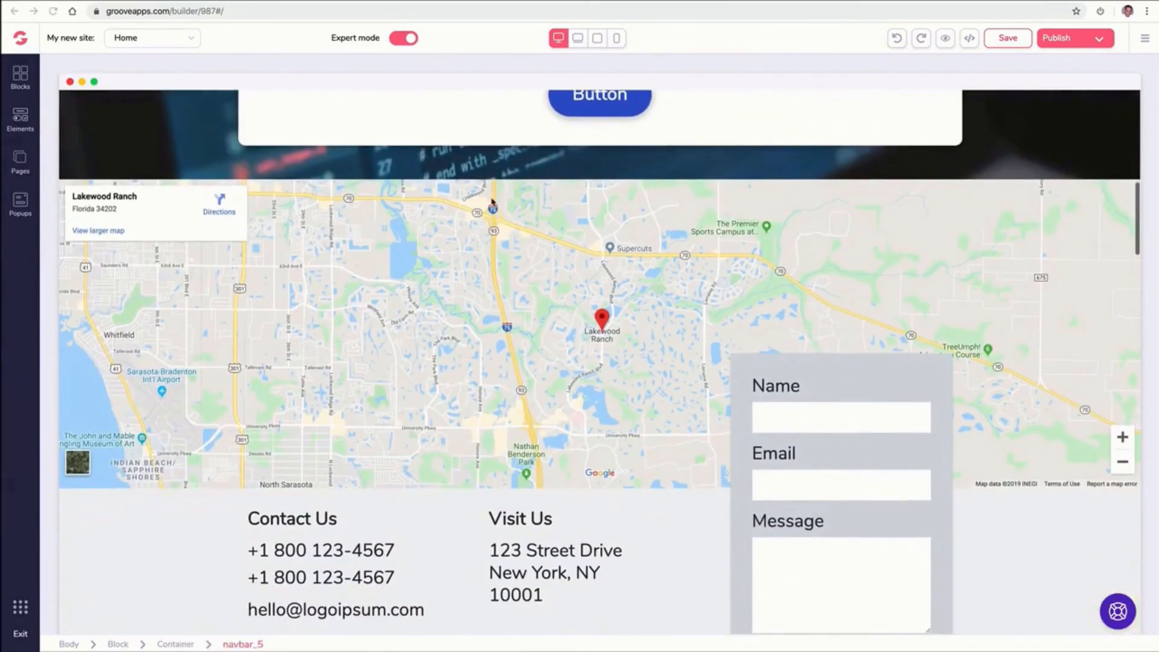
left_click(466, 244)
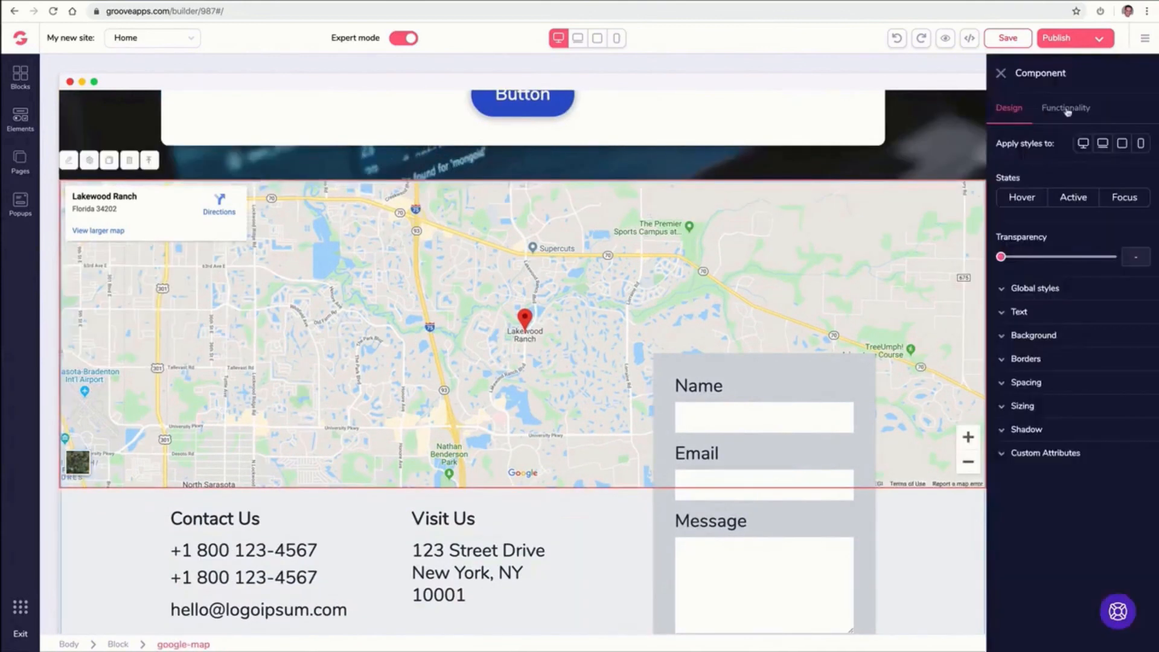
left_click(1065, 108)
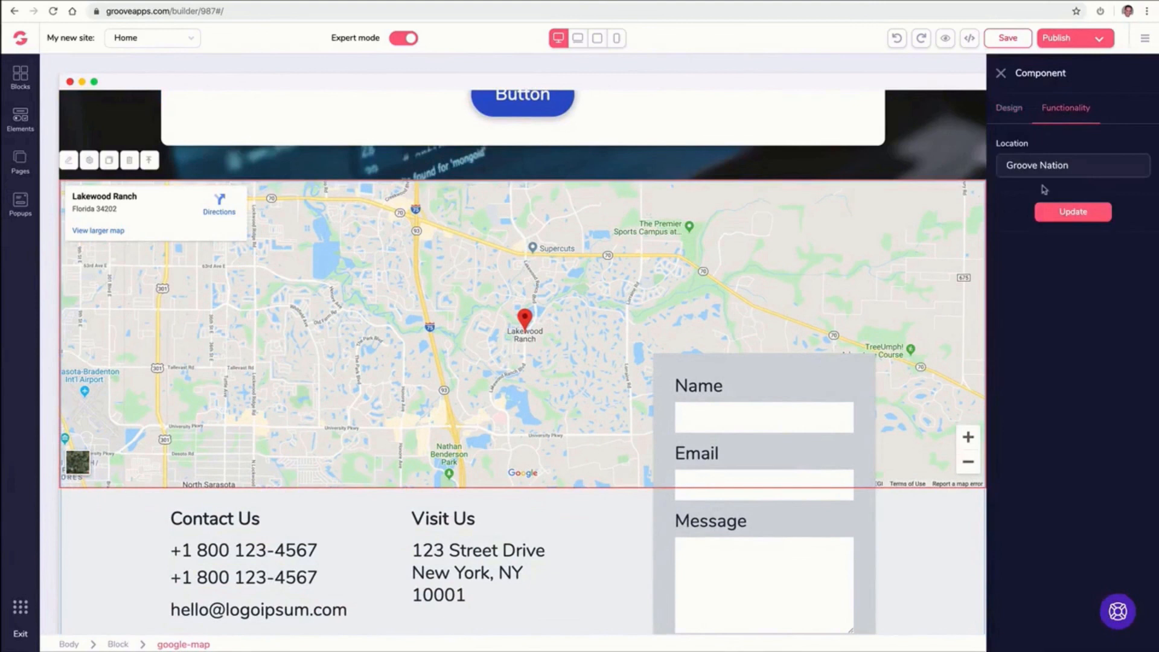
triple_click(1034, 168)
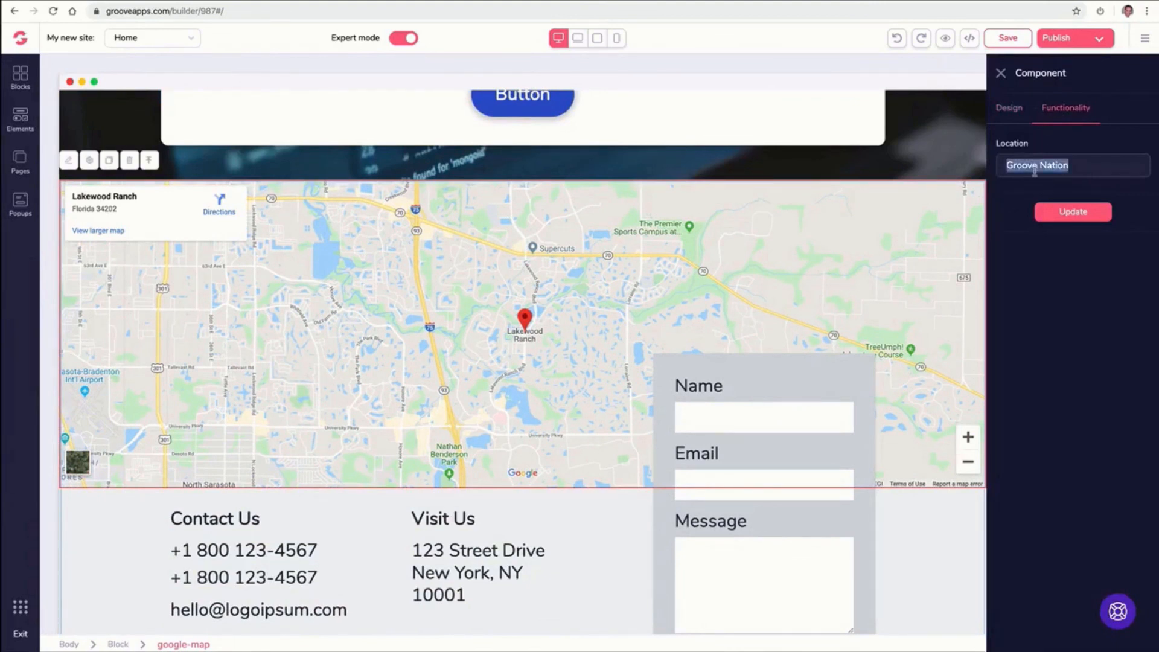
type("877")
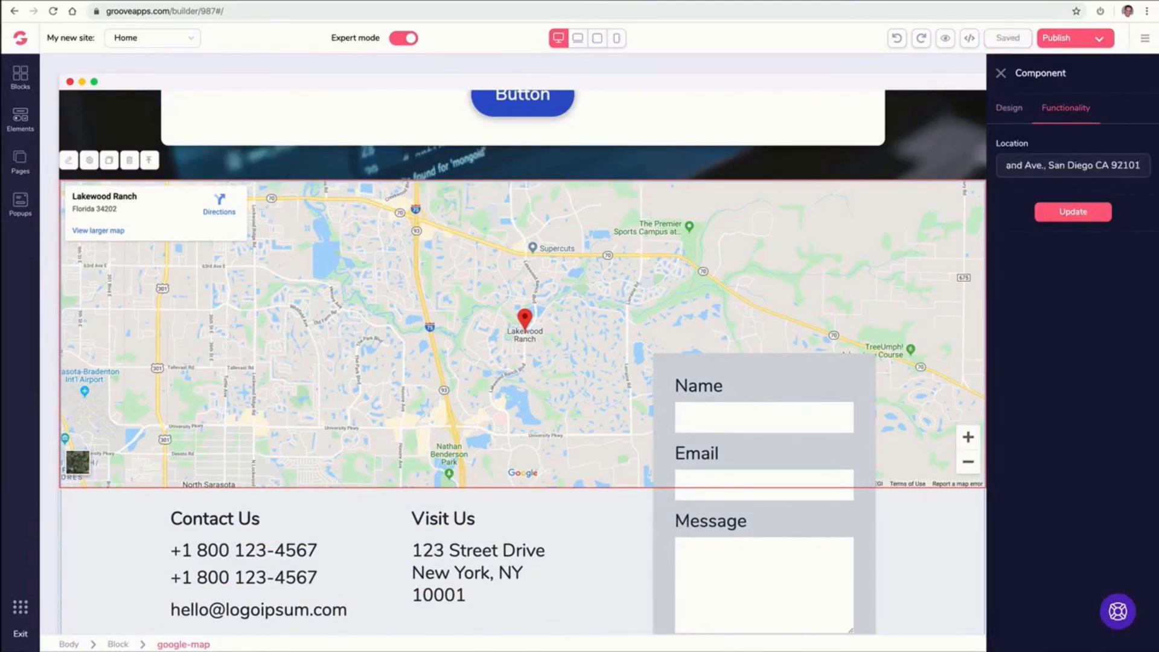
left_click(1050, 211)
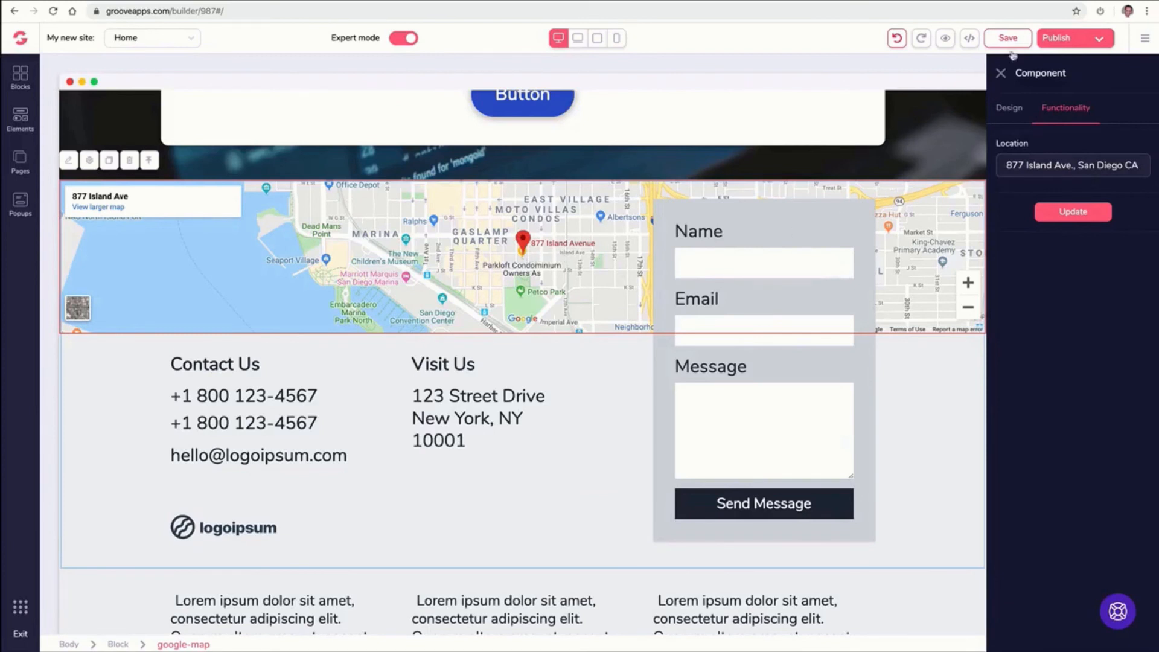
left_click(1001, 73)
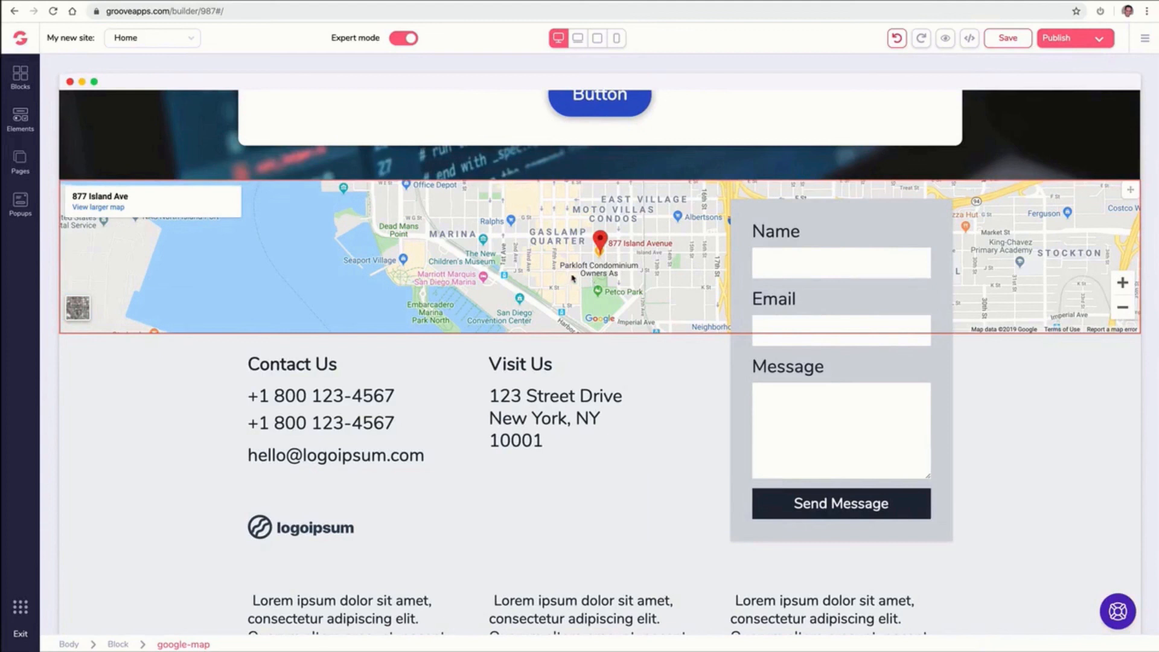
Set the three-column testimonial block's background colour to white
scroll(557, 294, "down", 9)
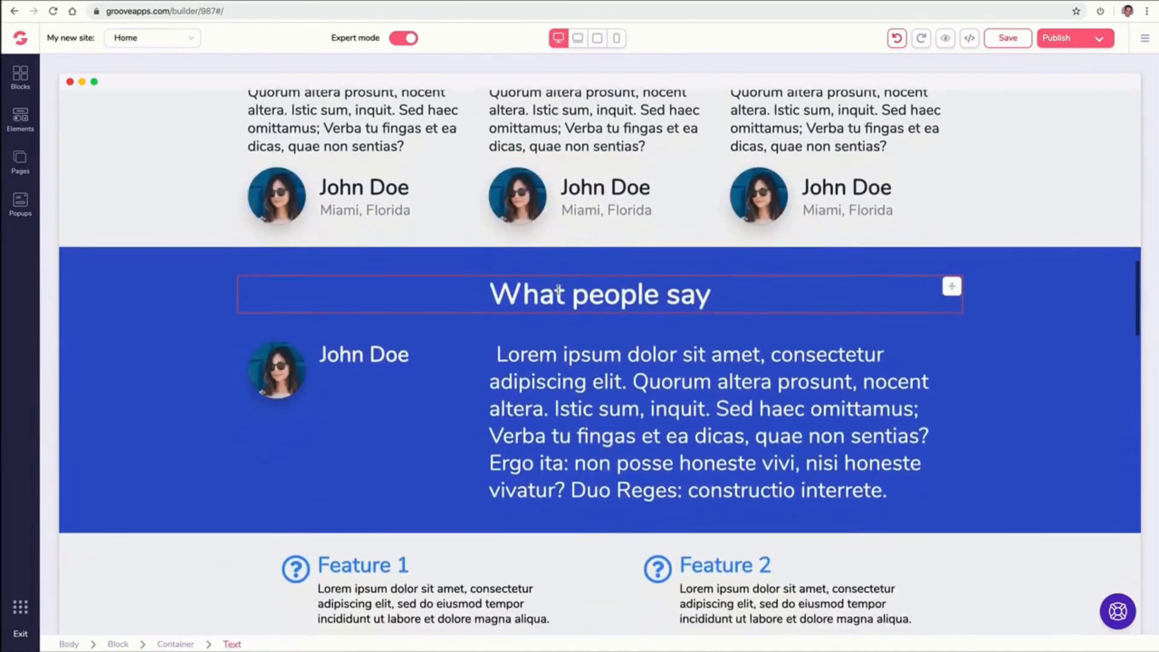
scroll(561, 292, "up", 2)
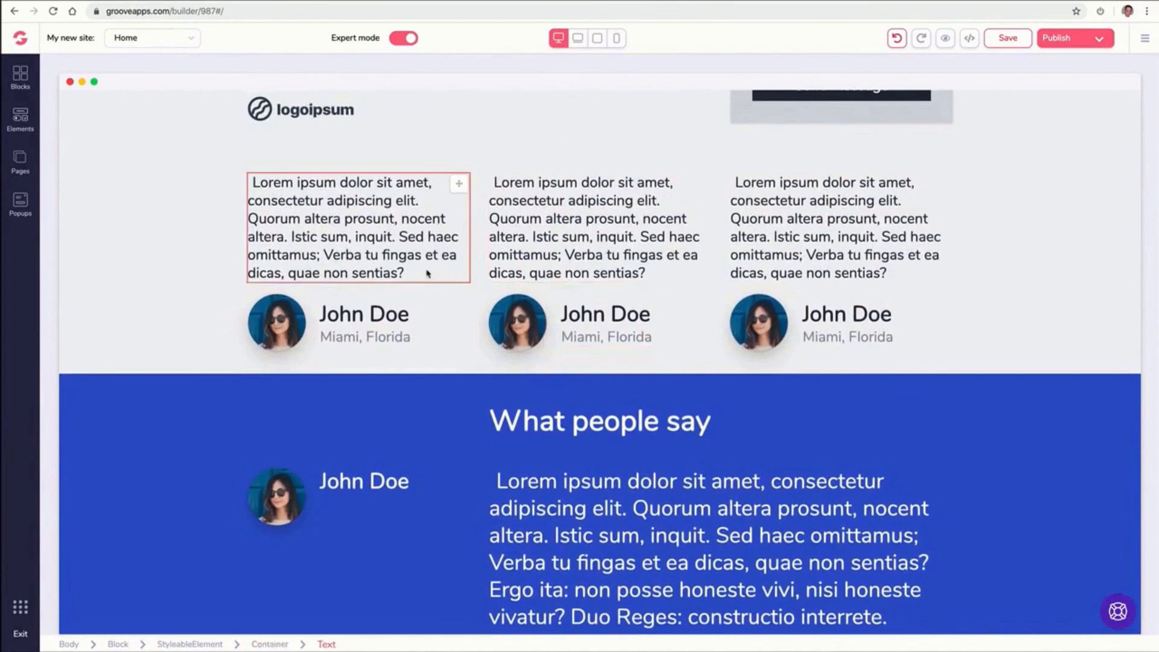
scroll(380, 275, "down", 2)
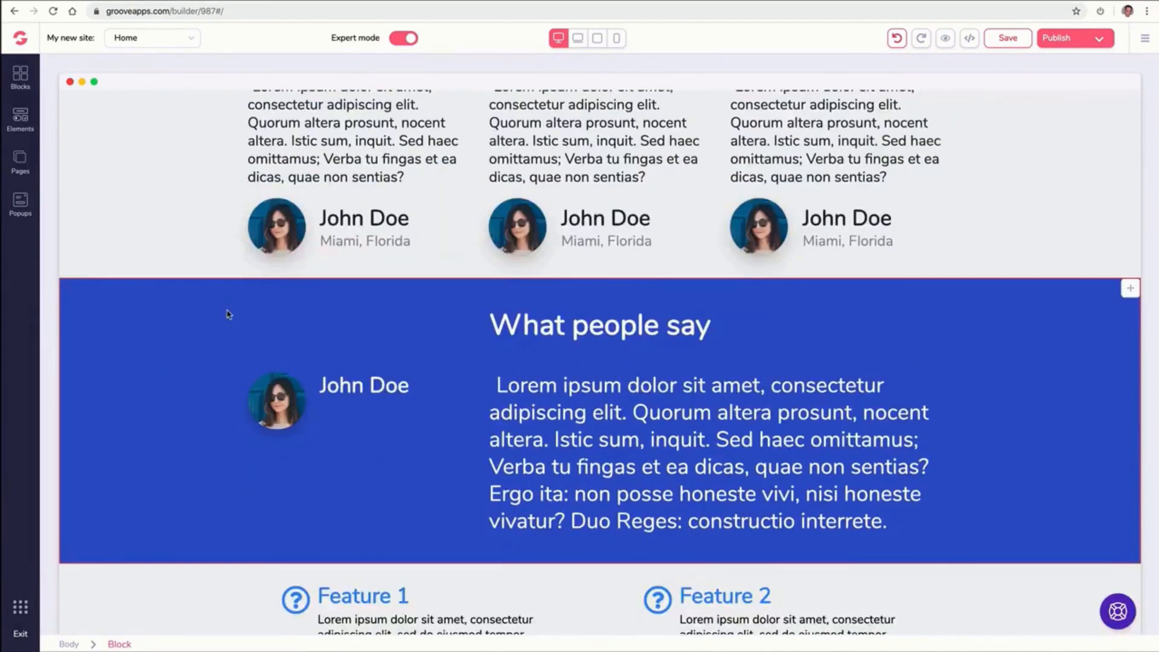
scroll(224, 316, "up", 3)
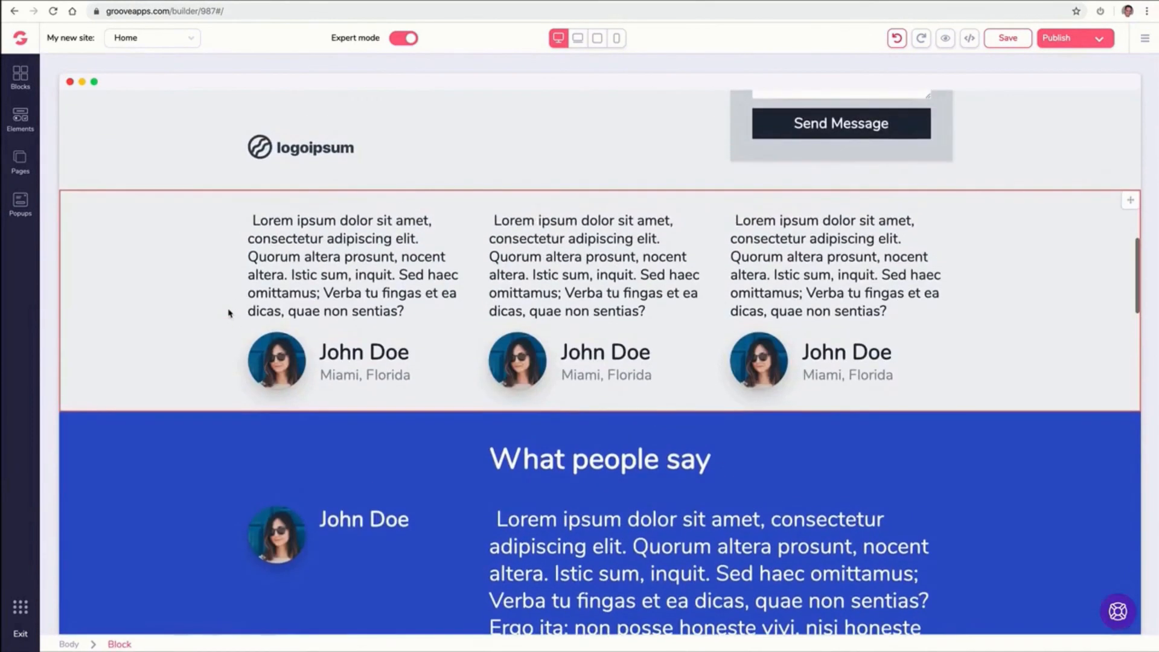
left_click(184, 234)
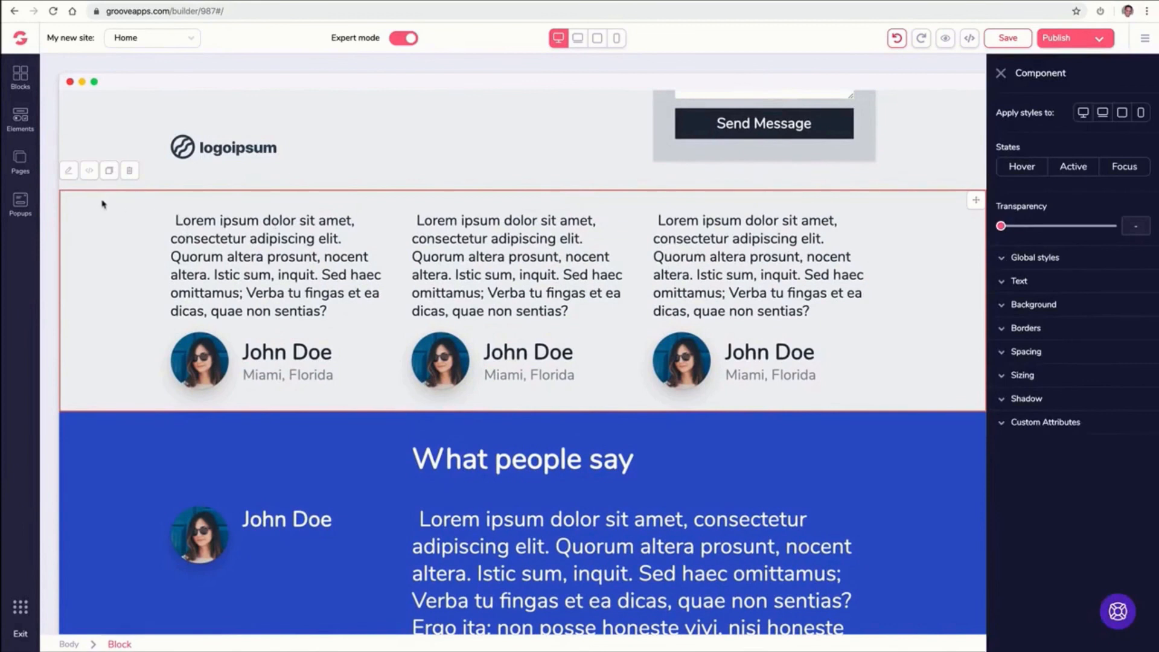
left_click(1002, 305)
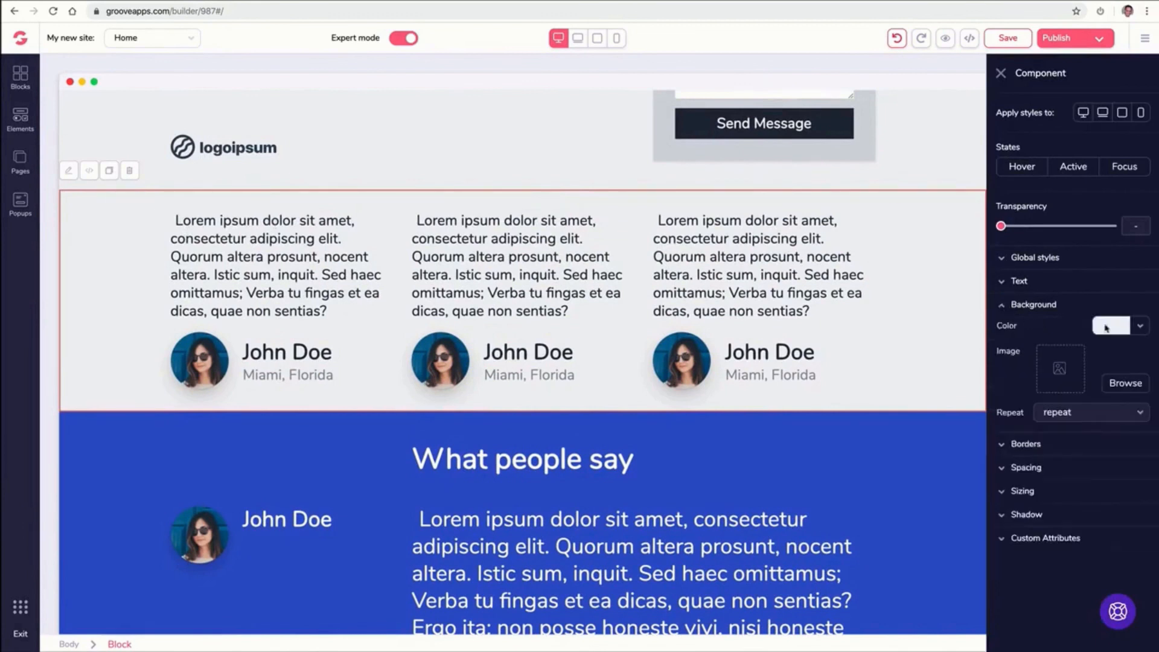
left_click(1140, 327)
left_click(1063, 402)
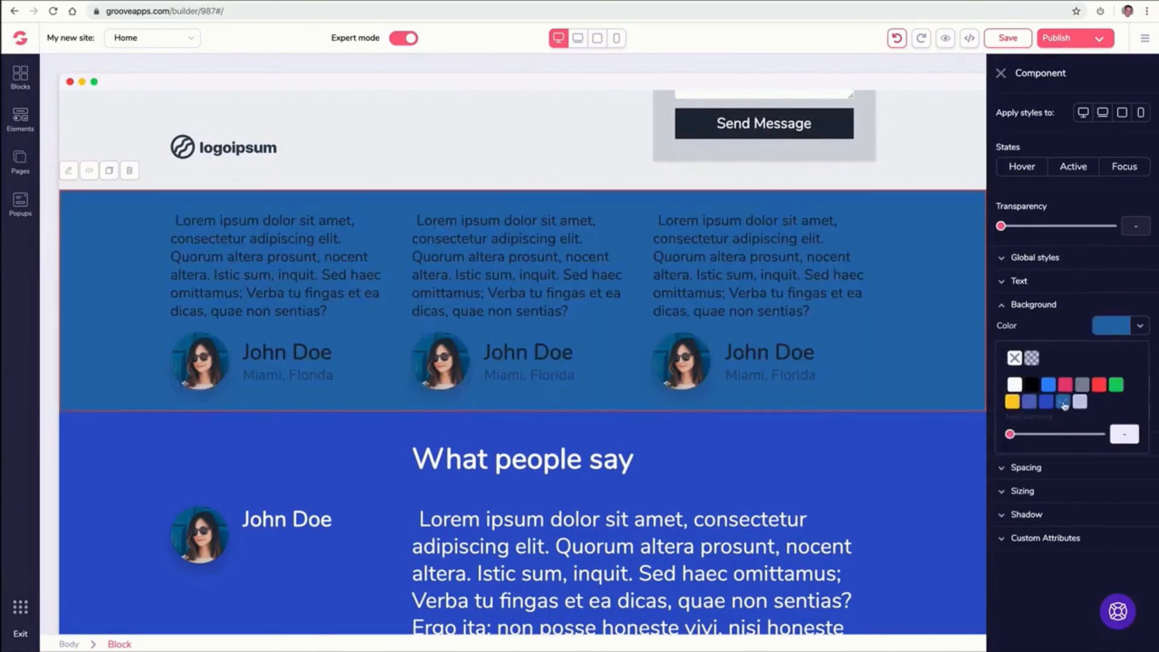
left_click(1047, 403)
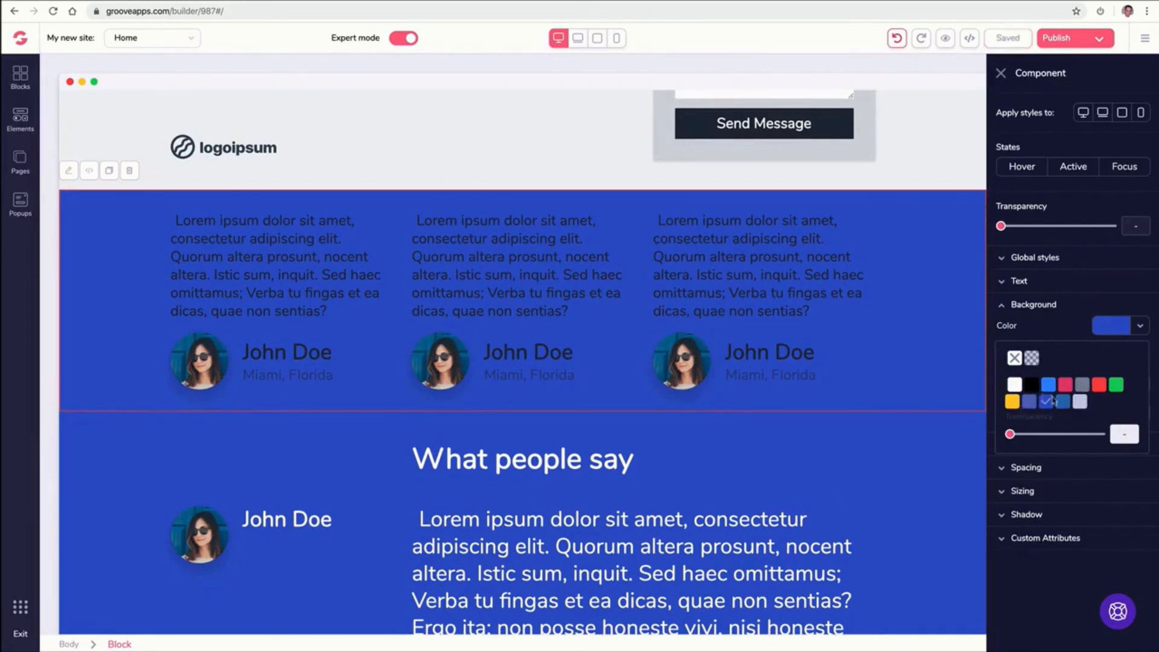
left_click(1014, 385)
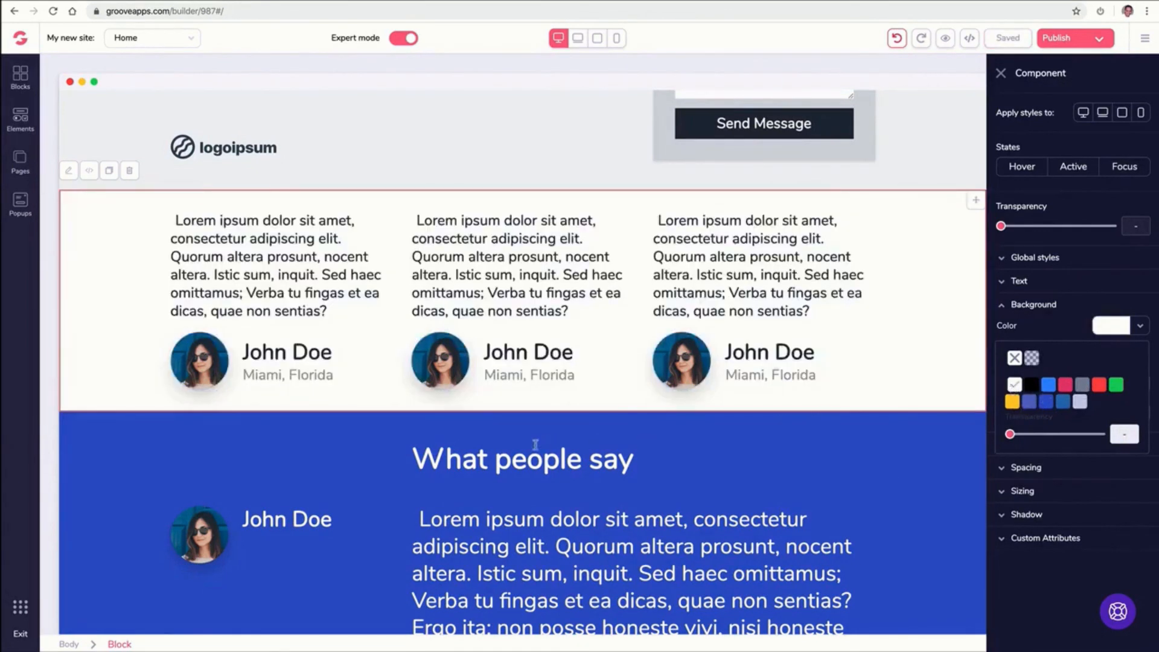
Set the blue 'What people say' testimonial block's background colour to dark red
left_click(533, 444)
left_click(123, 441)
scroll(133, 437, "down", 2)
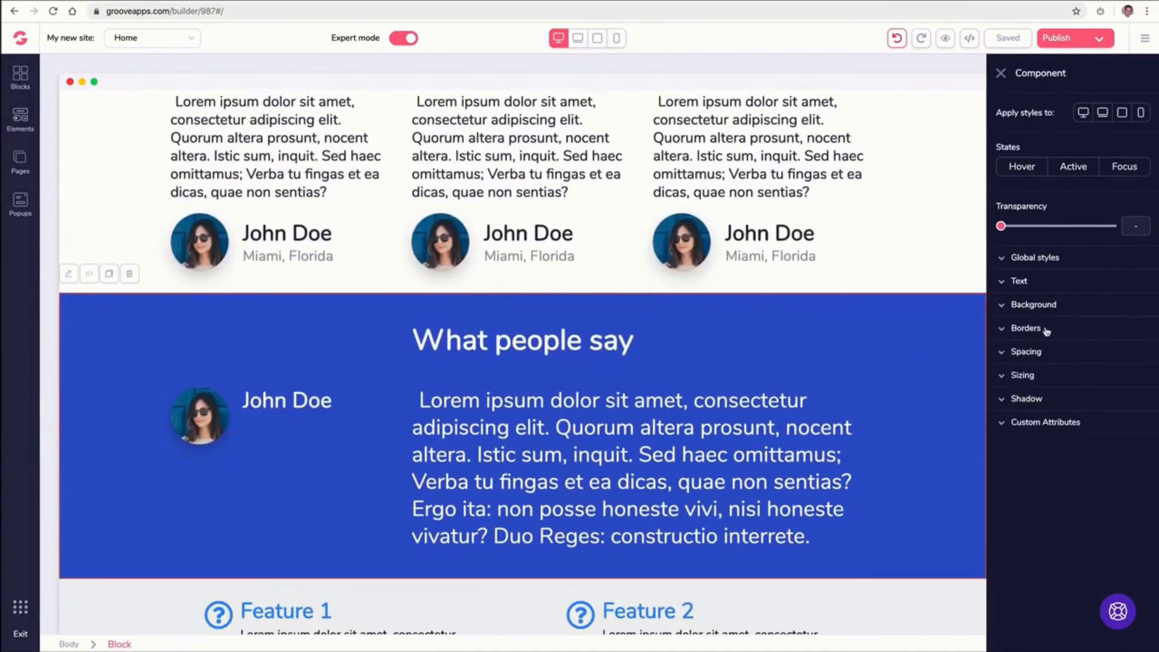
left_click(1053, 310)
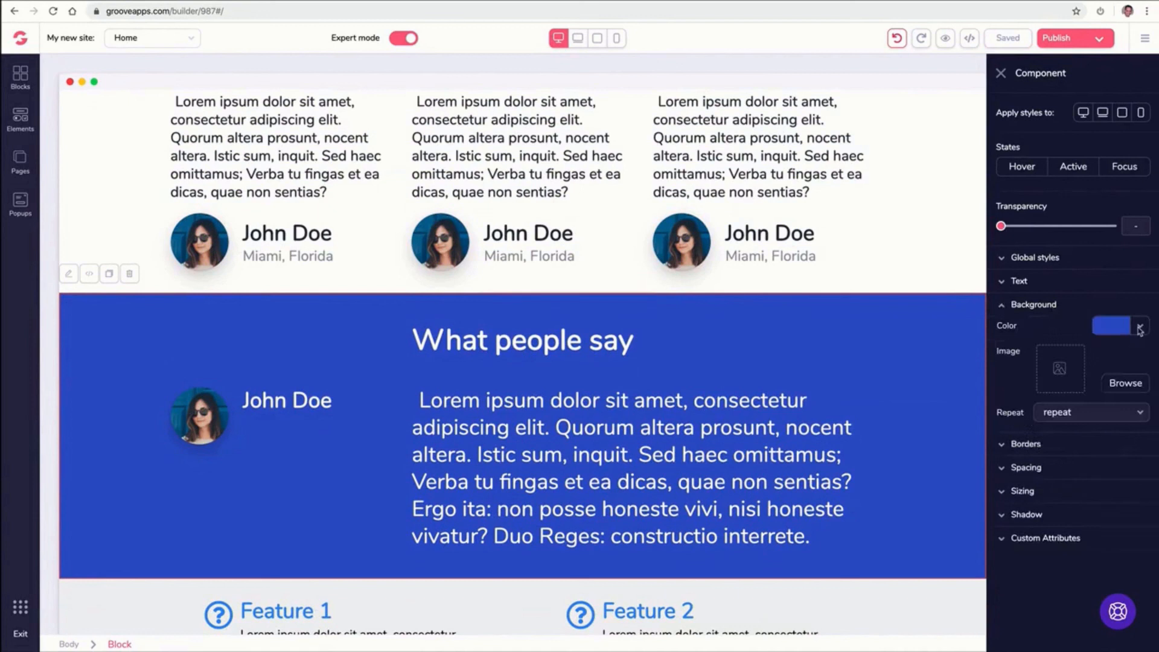
left_click(1139, 330)
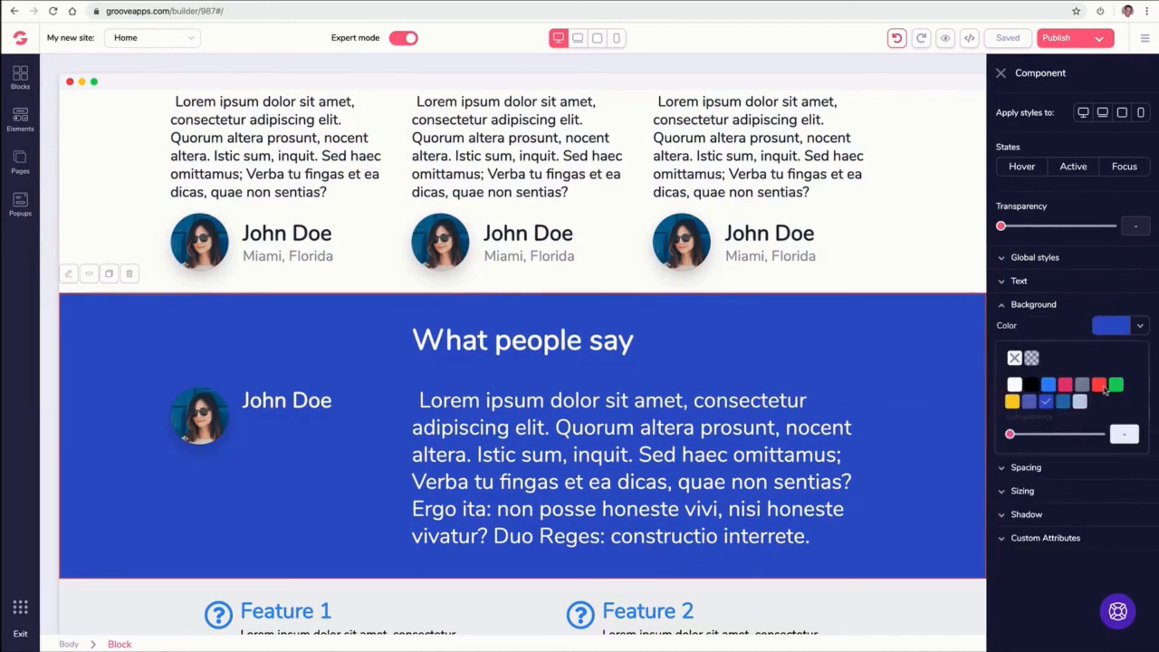
mouse_move(1104, 389)
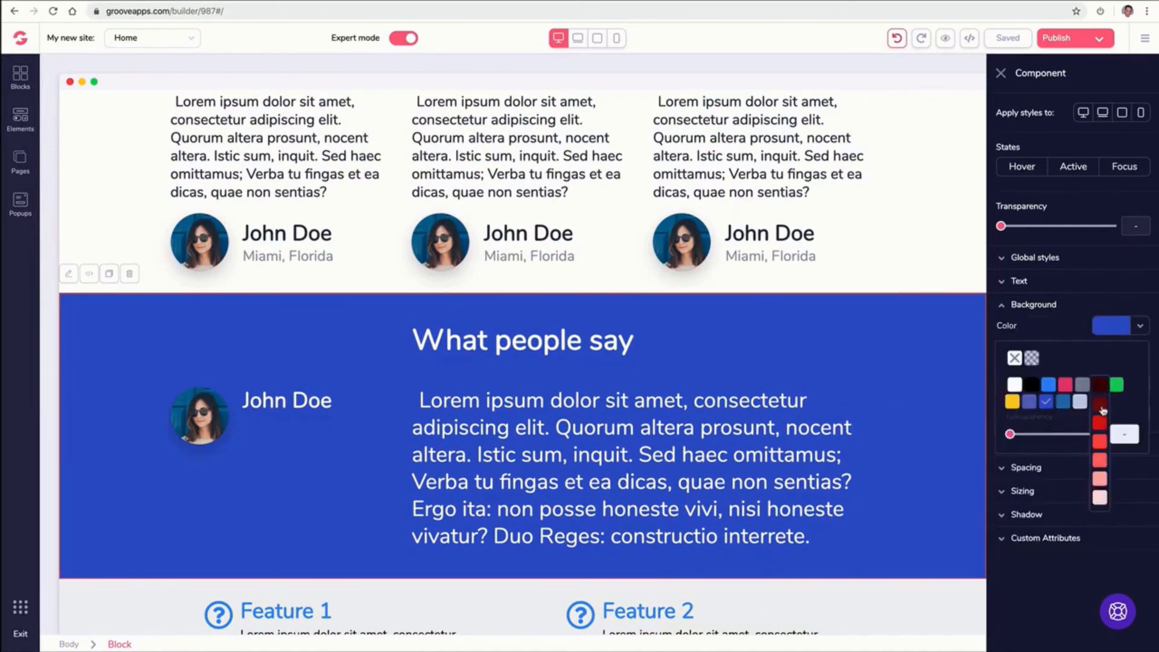
left_click(1101, 408)
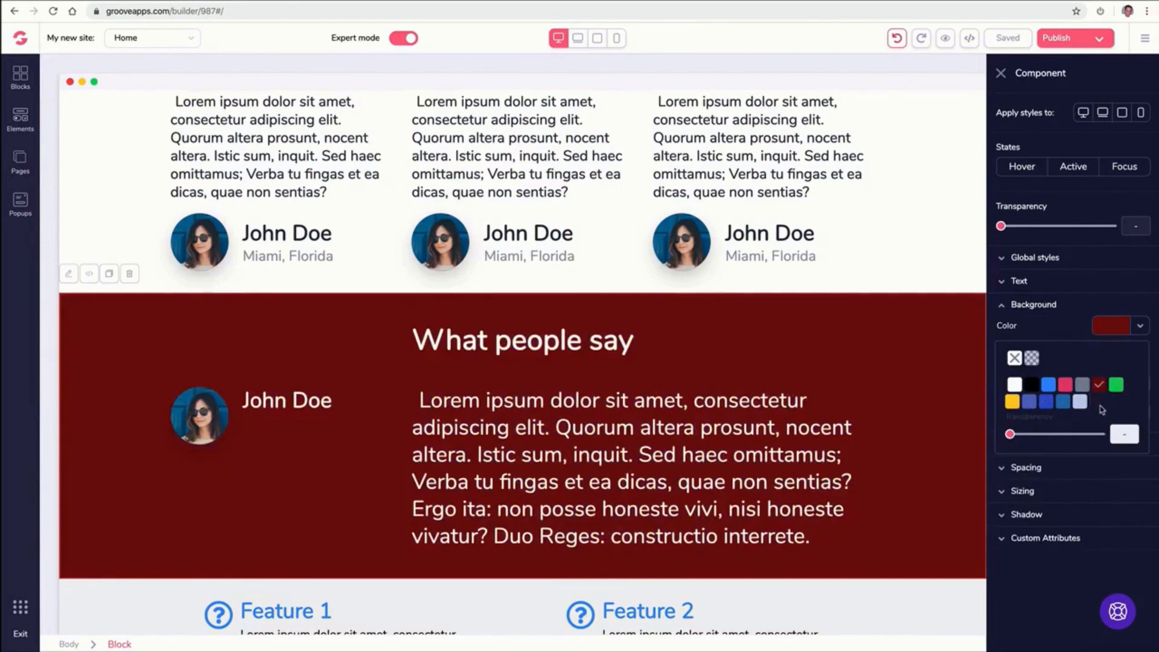
left_click(1000, 73)
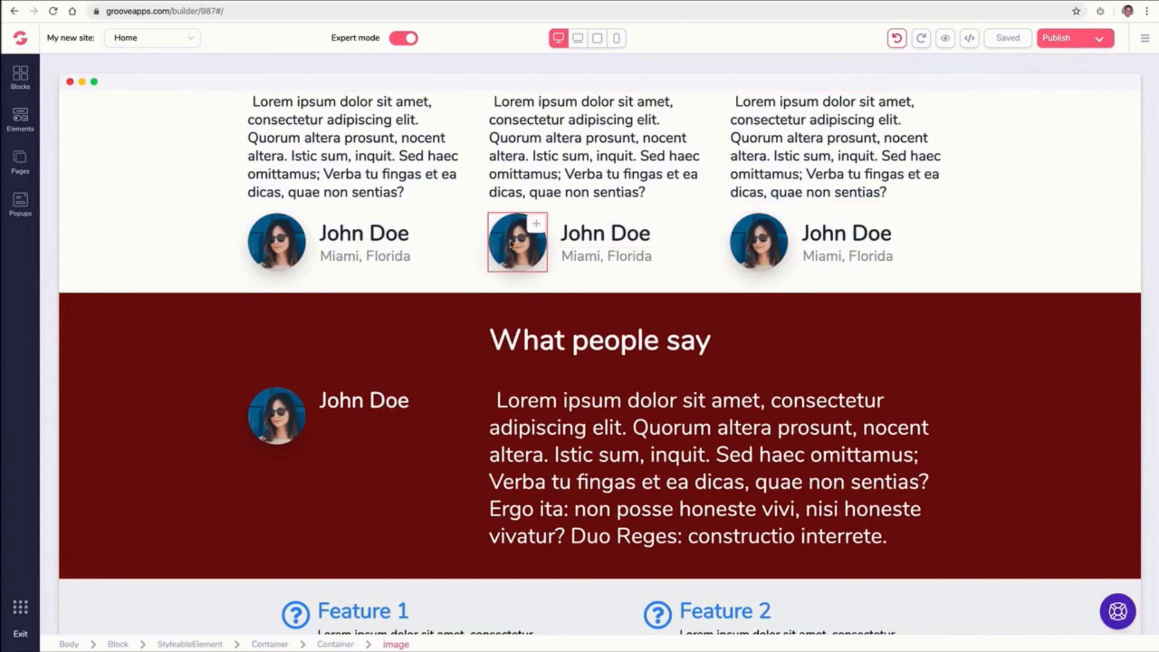
Try a dark red background on the three-column testimonial container, then clear its background colour
scroll(748, 250, "up", 3)
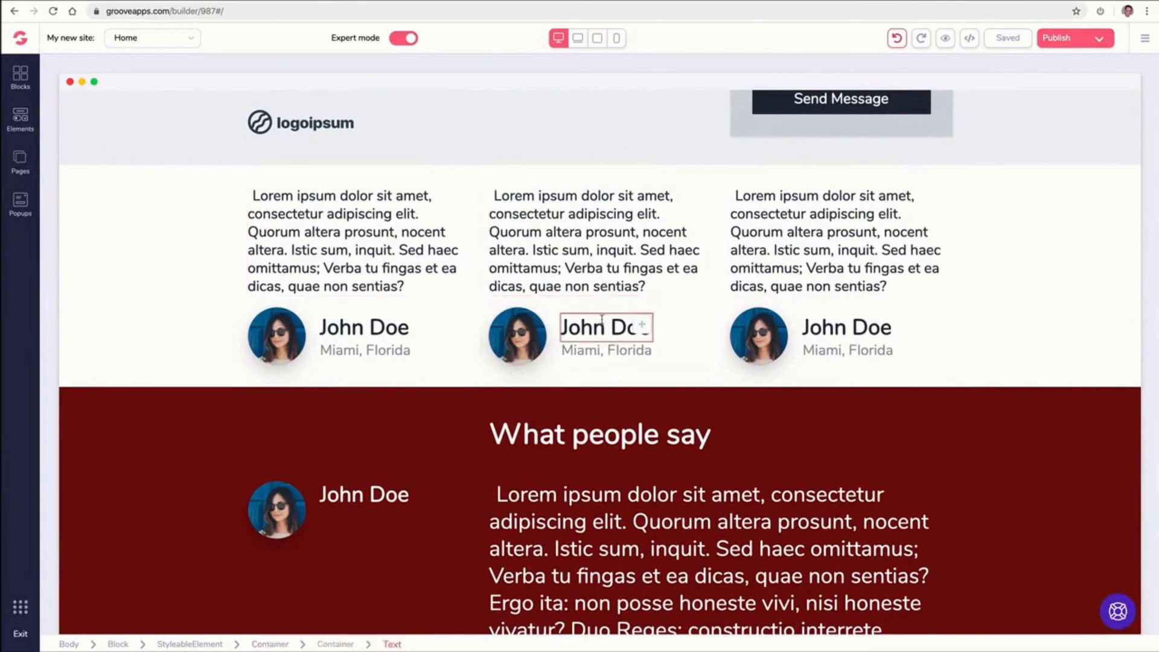
left_click(611, 349)
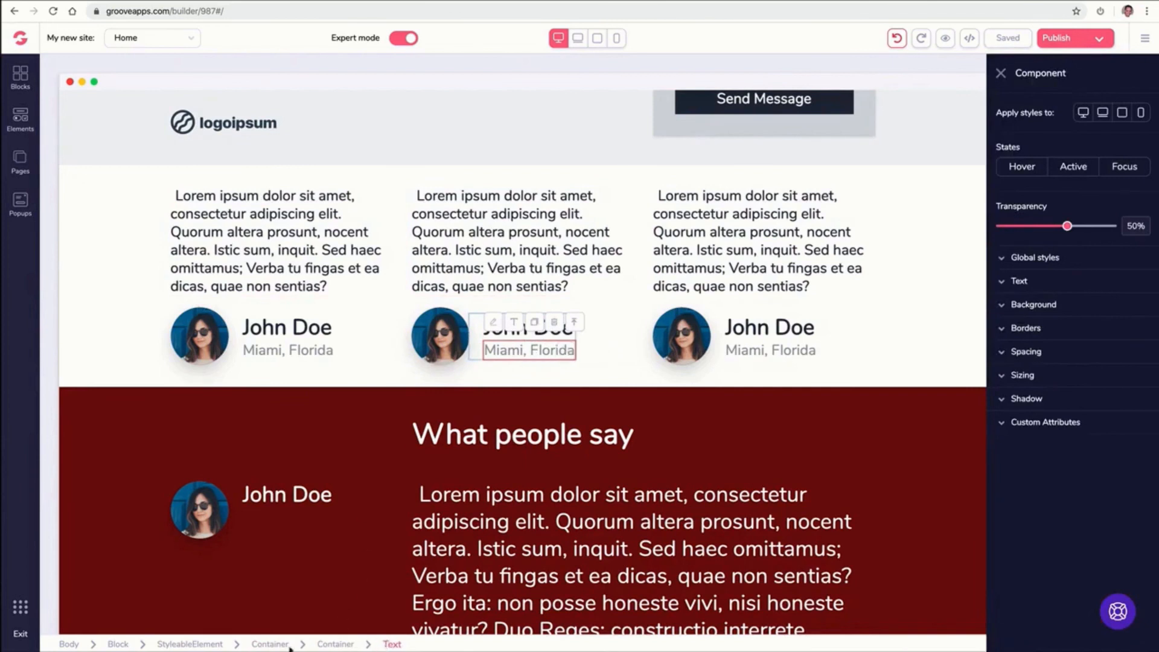
left_click(576, 325)
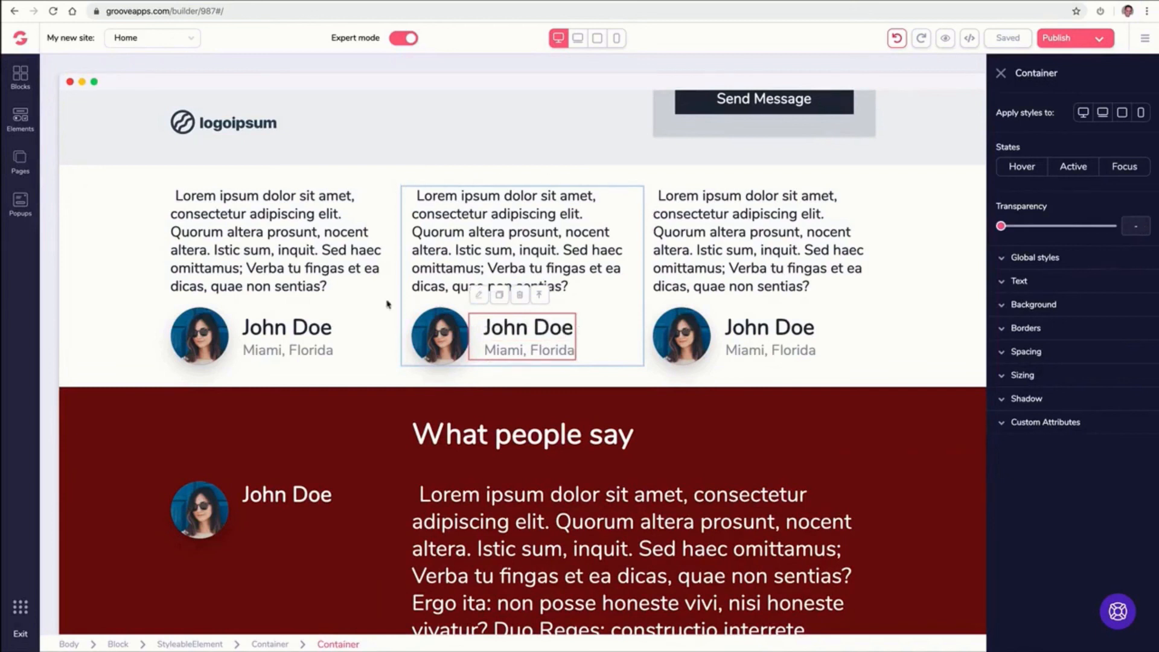
left_click(539, 296)
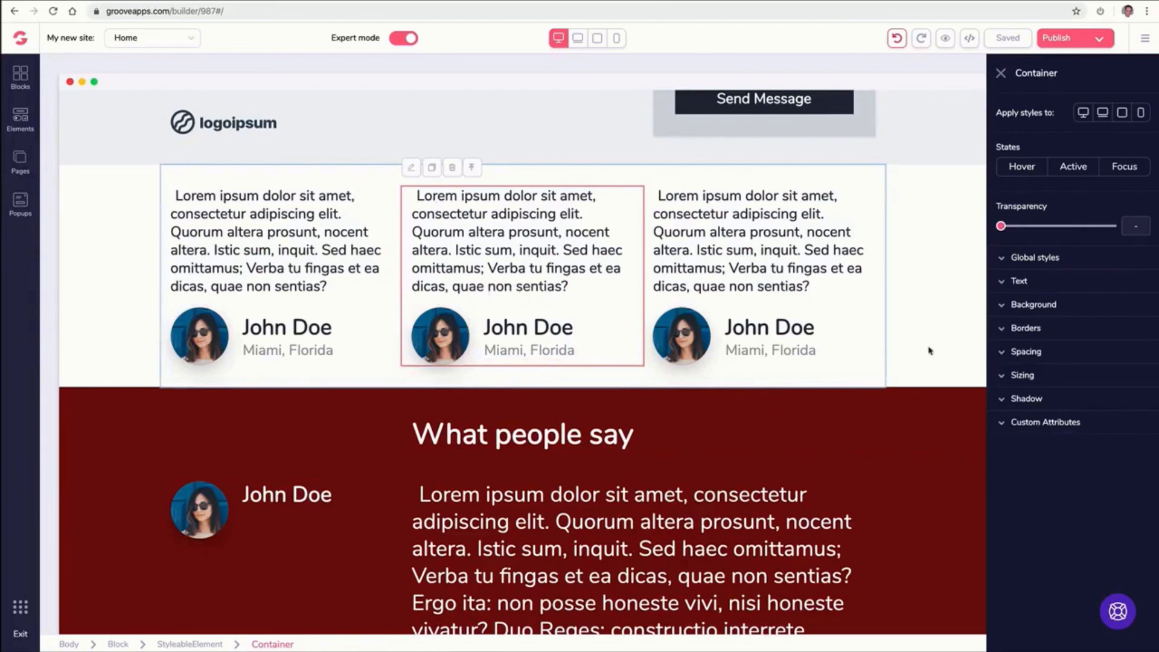
left_click(472, 168)
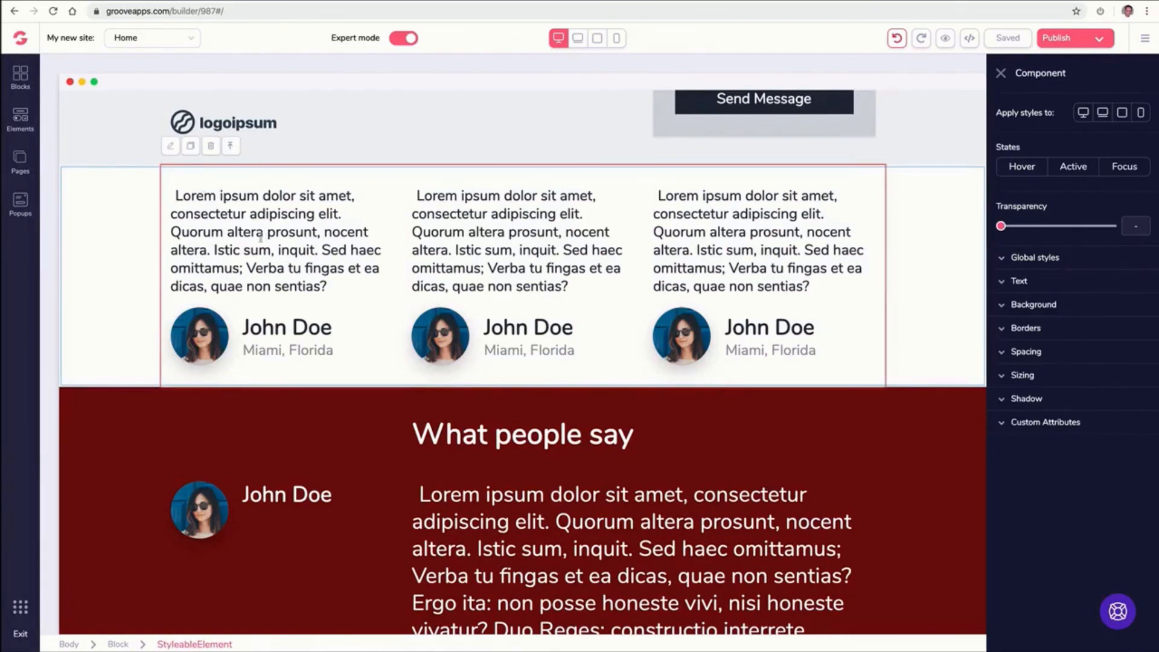
left_click(1000, 306)
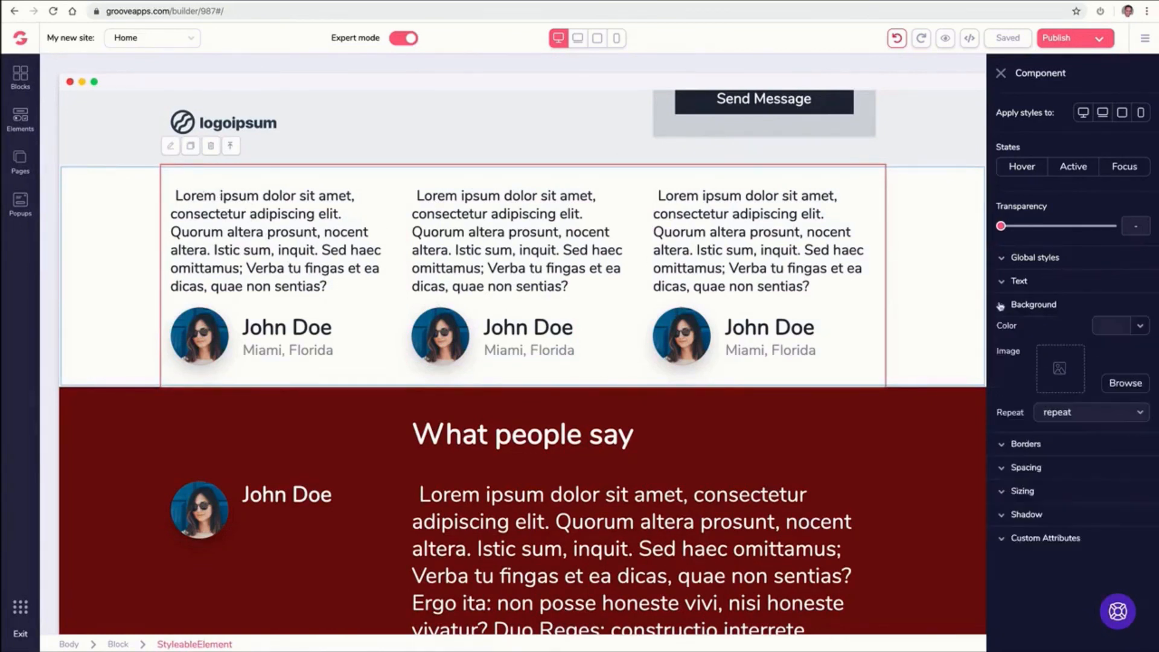
left_click(1117, 326)
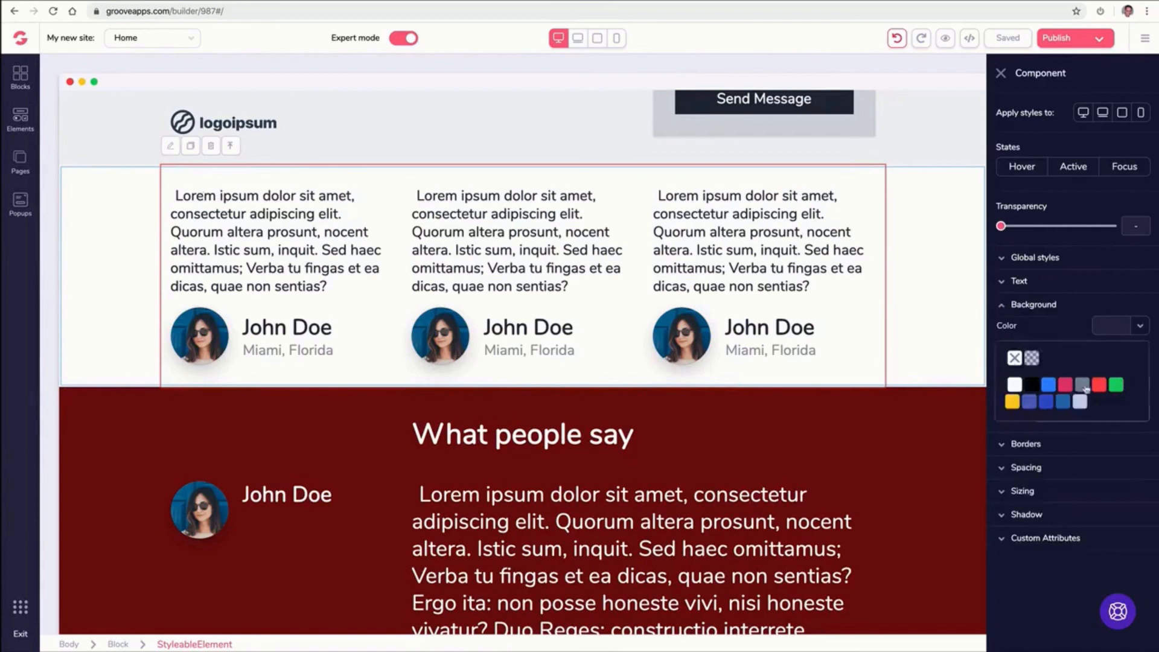
mouse_move(1097, 387)
left_click(1099, 411)
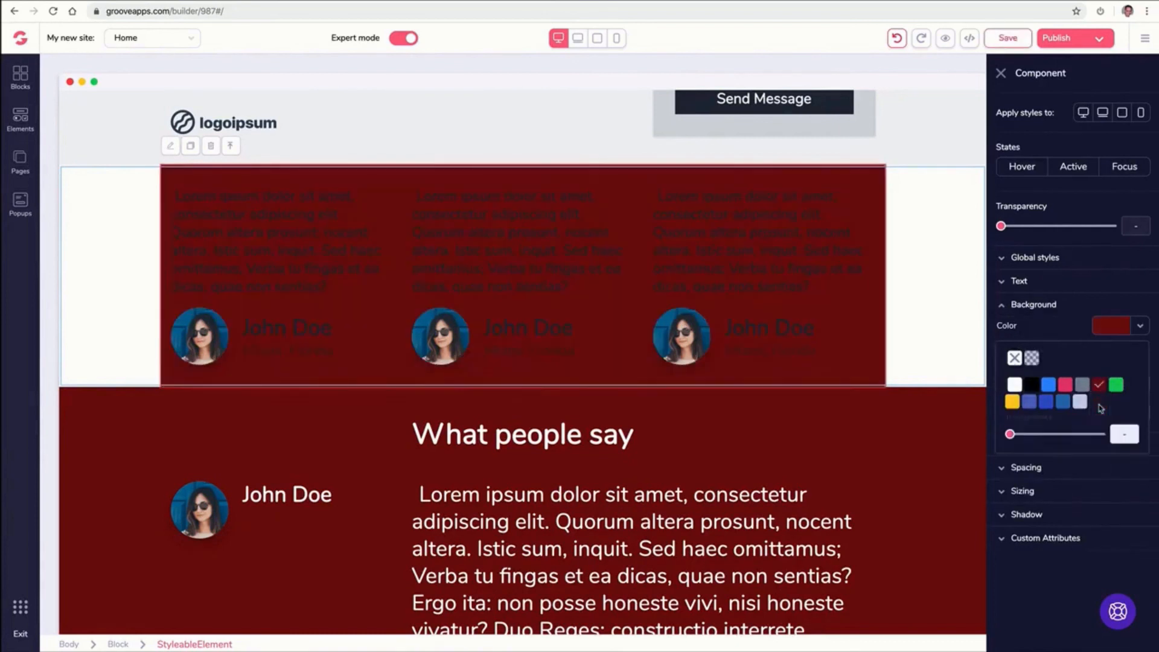
left_click(1014, 358)
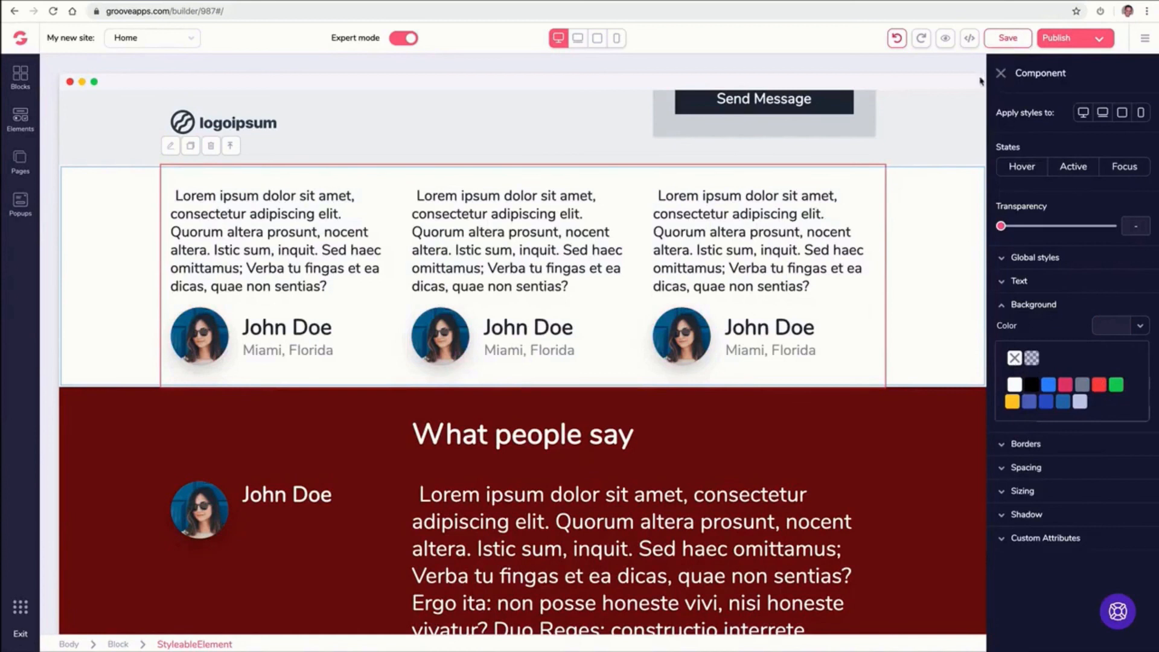
left_click(230, 146)
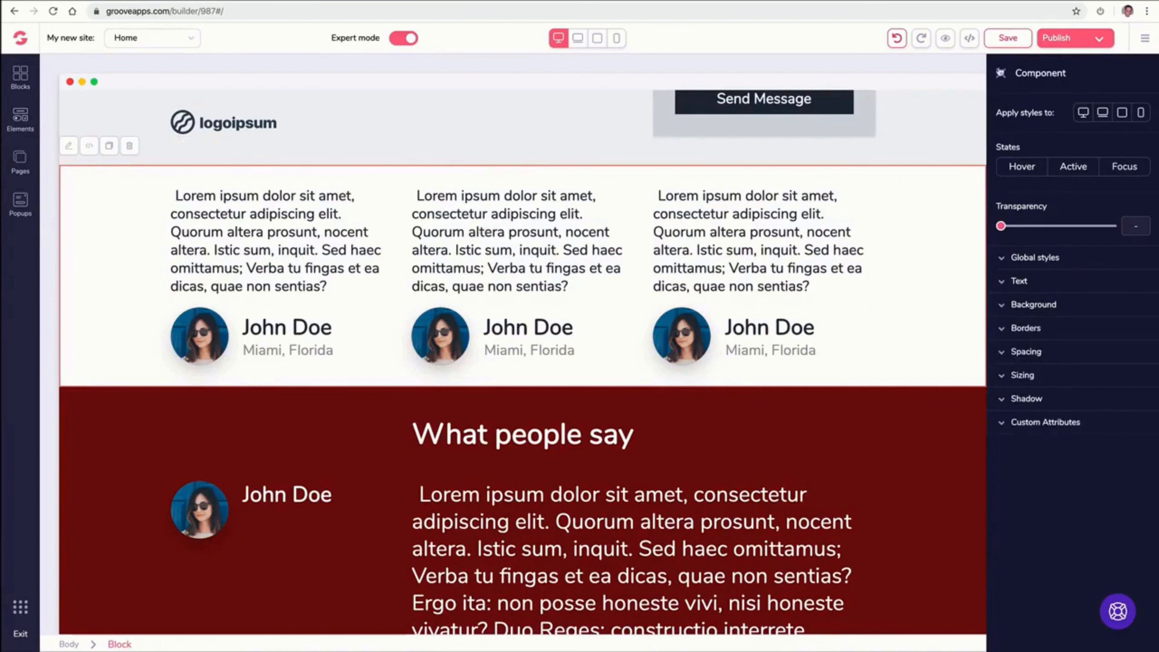
left_click(1001, 74)
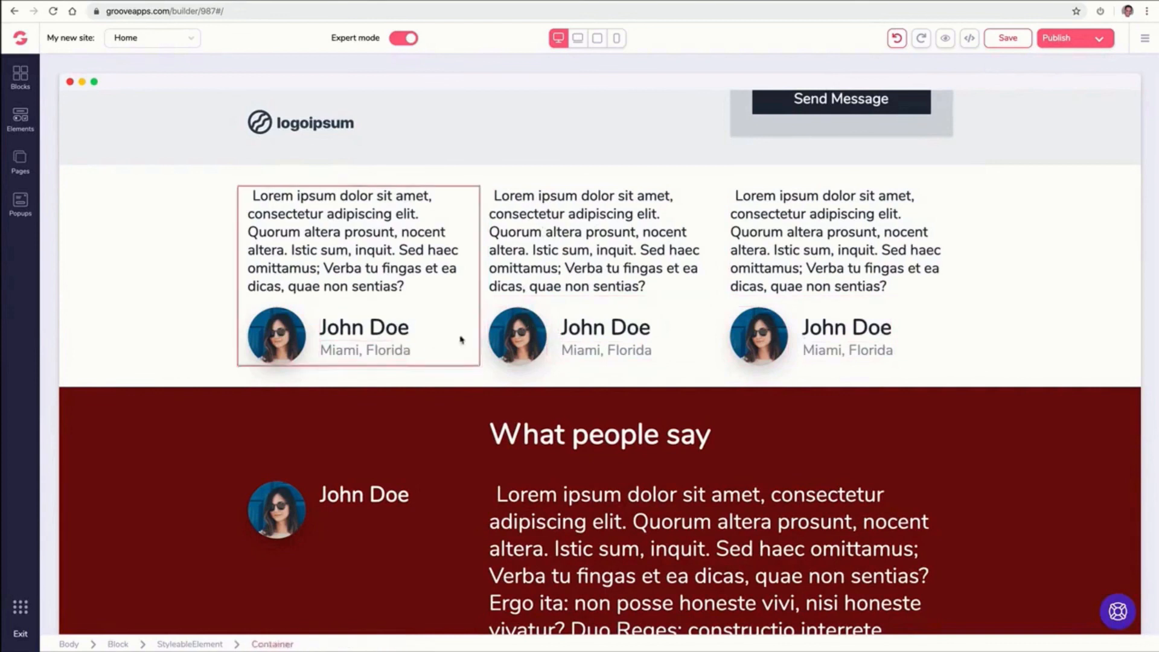
left_click(596, 343)
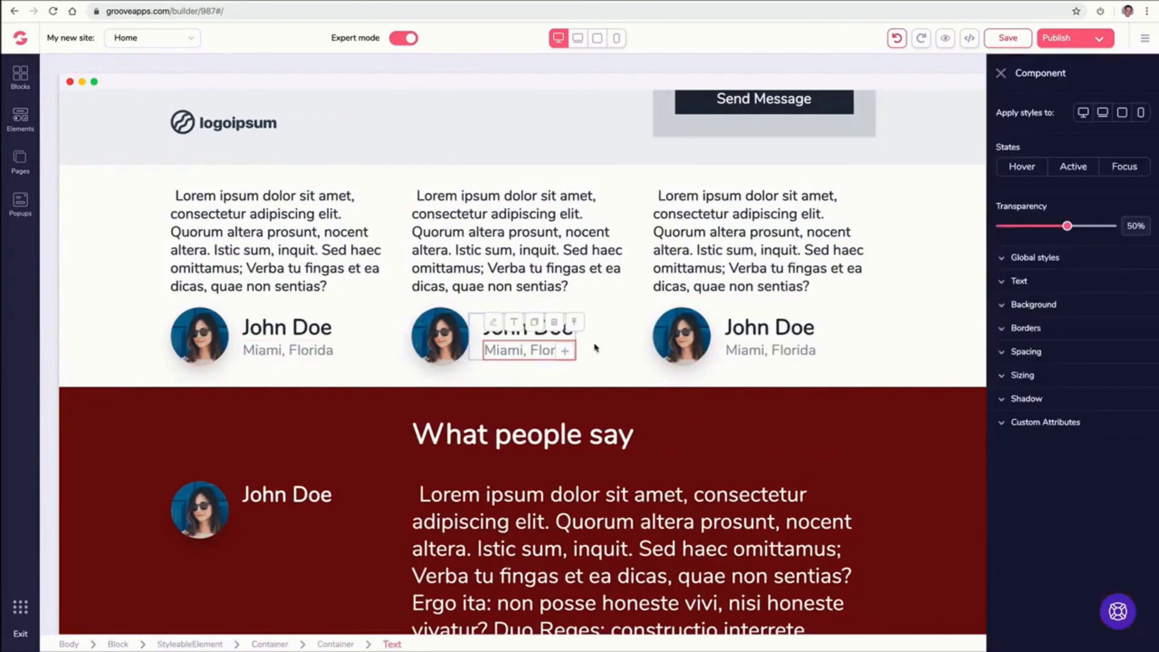
left_click(577, 327)
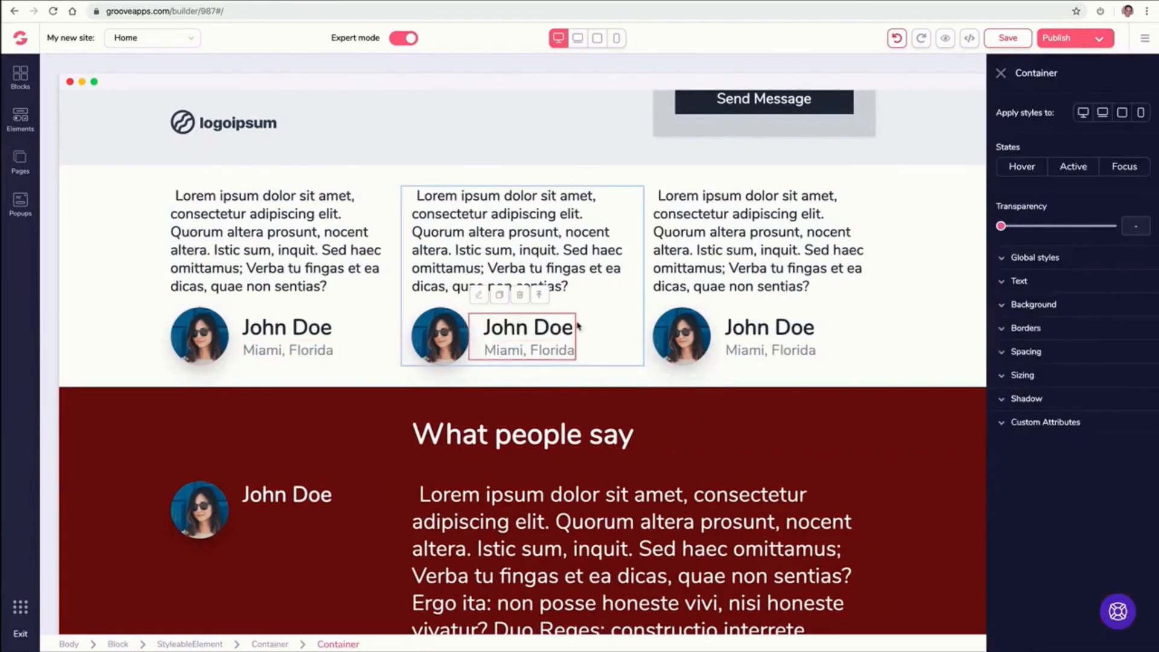
left_click(539, 295)
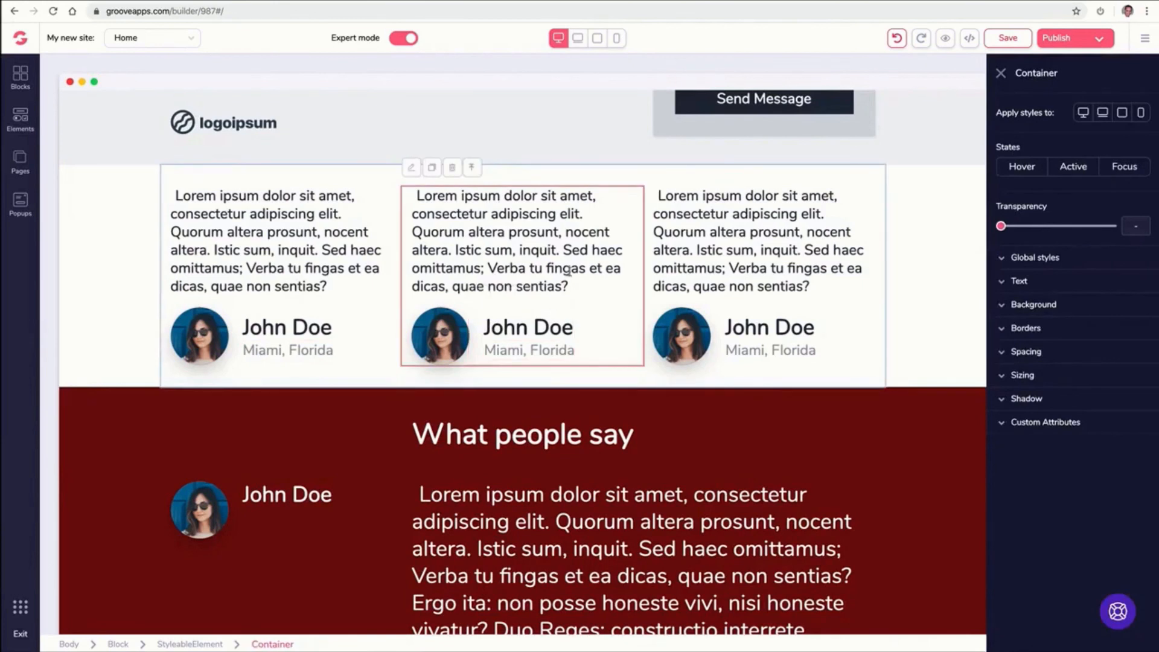
left_click(686, 278)
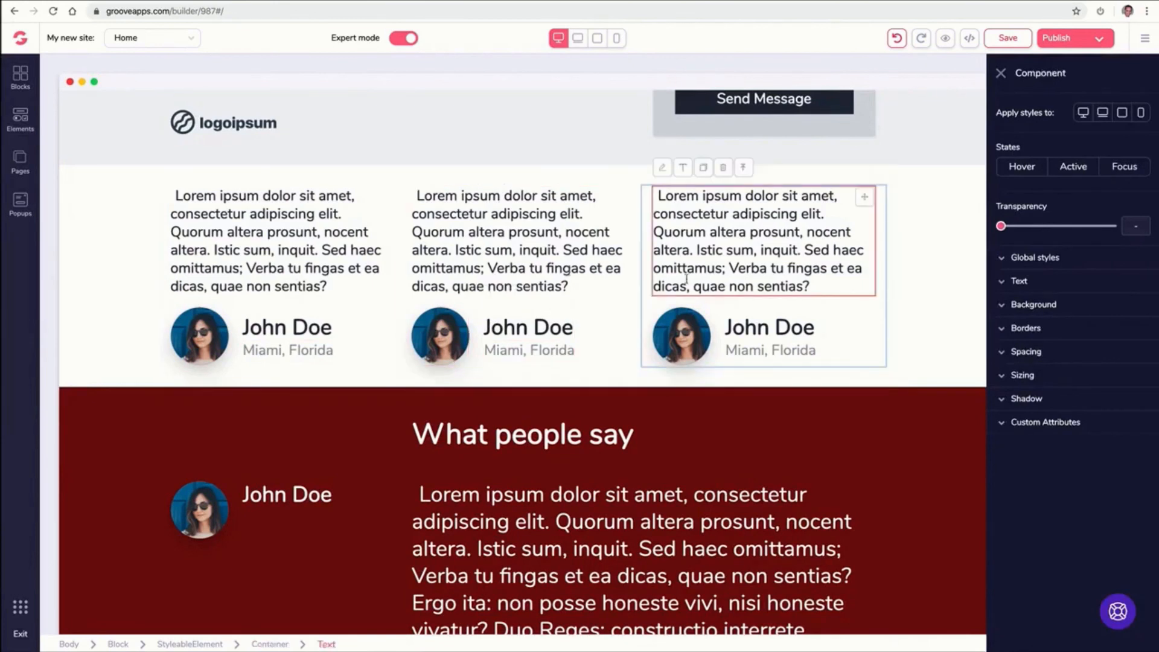
left_click(1002, 74)
scroll(546, 281, "down", 4)
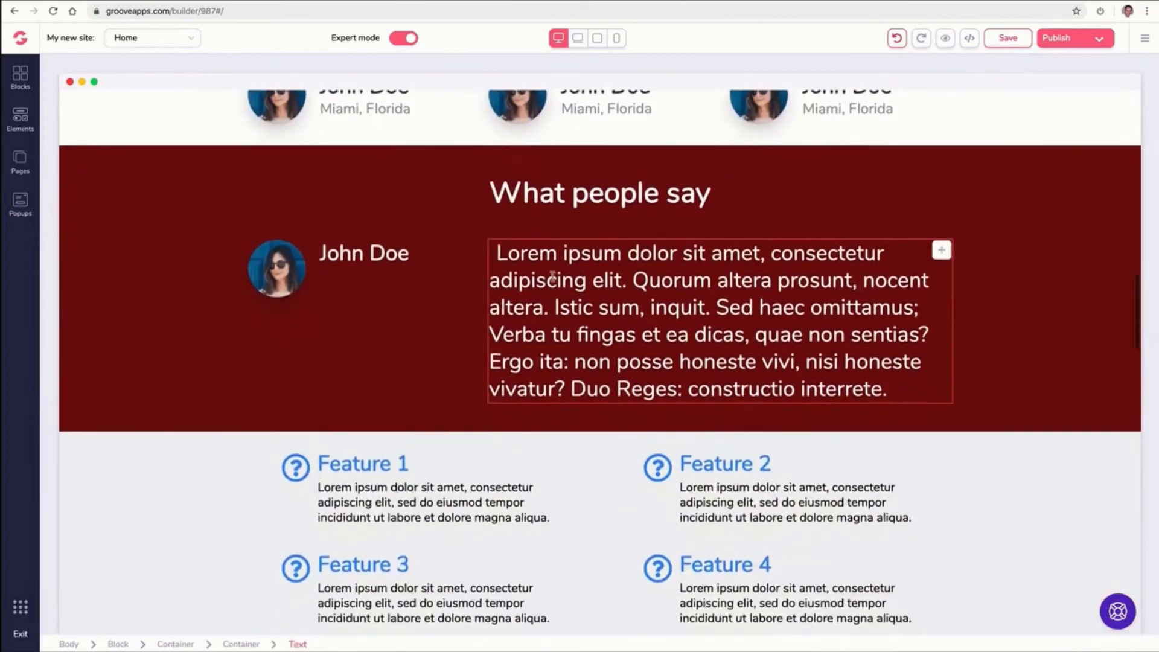
scroll(552, 277, "up", 1)
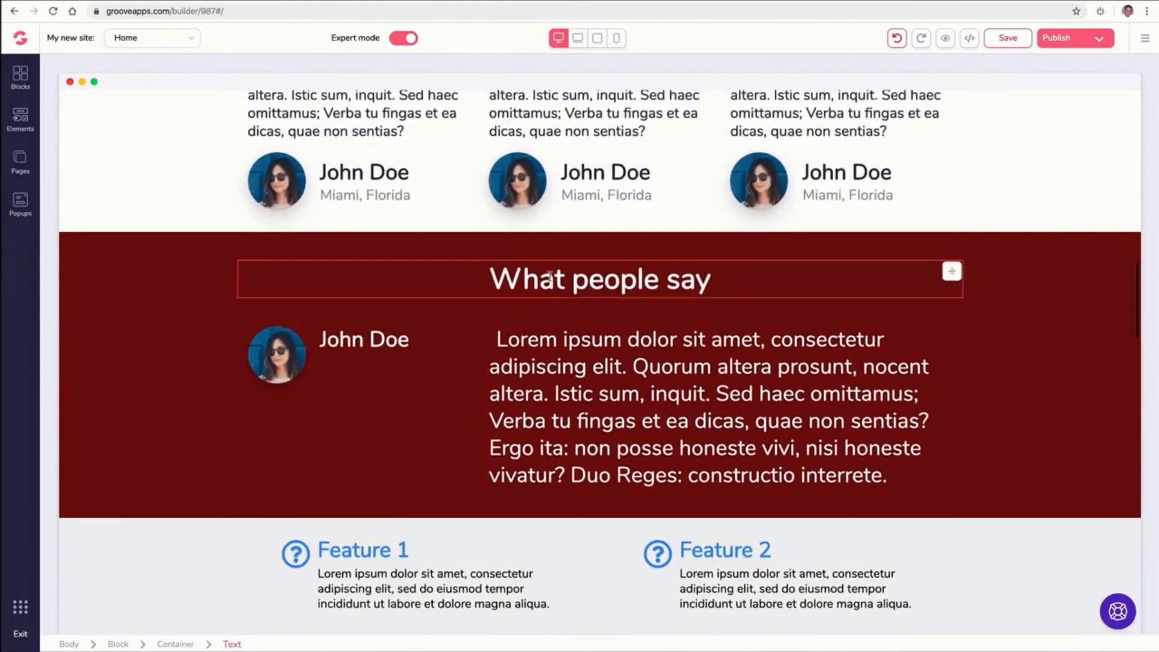
Replace the 'What people say' testimonial photo with the man-in-suit image from My Files and update it
left_click(282, 354)
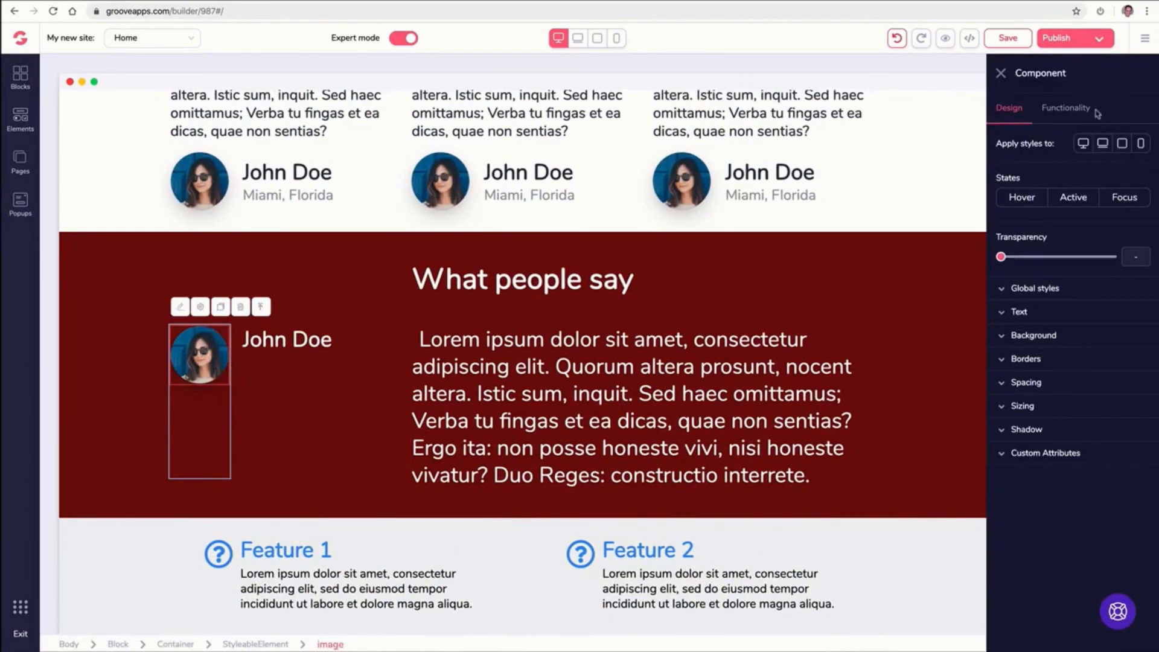
left_click(1076, 107)
left_click(1115, 176)
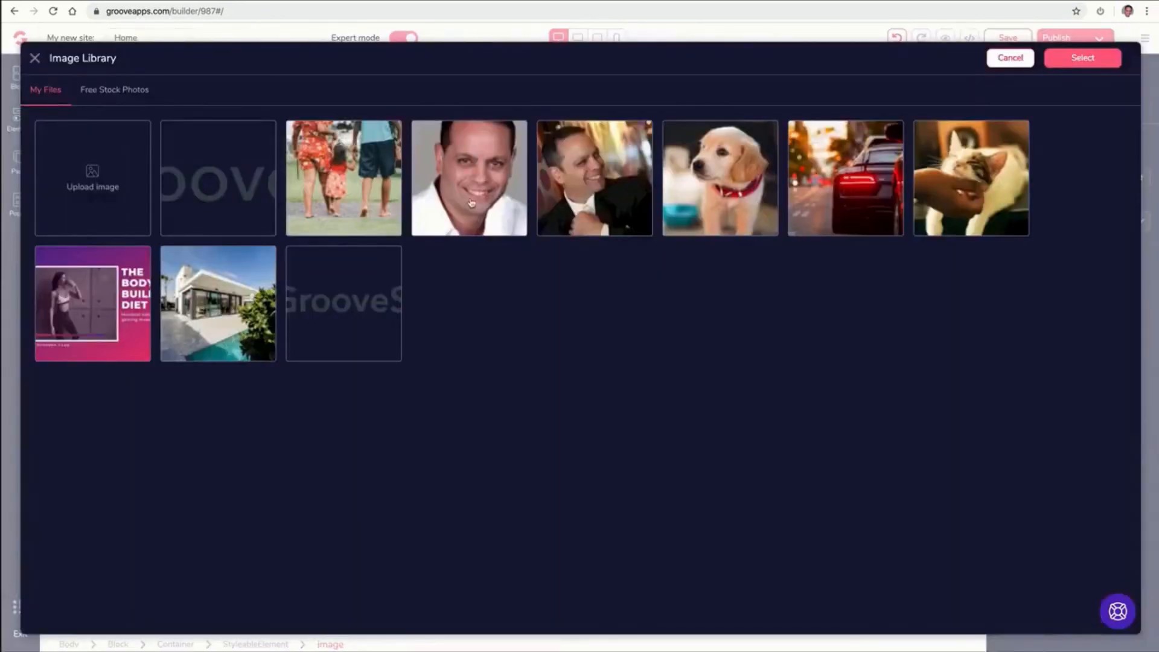
left_click(573, 187)
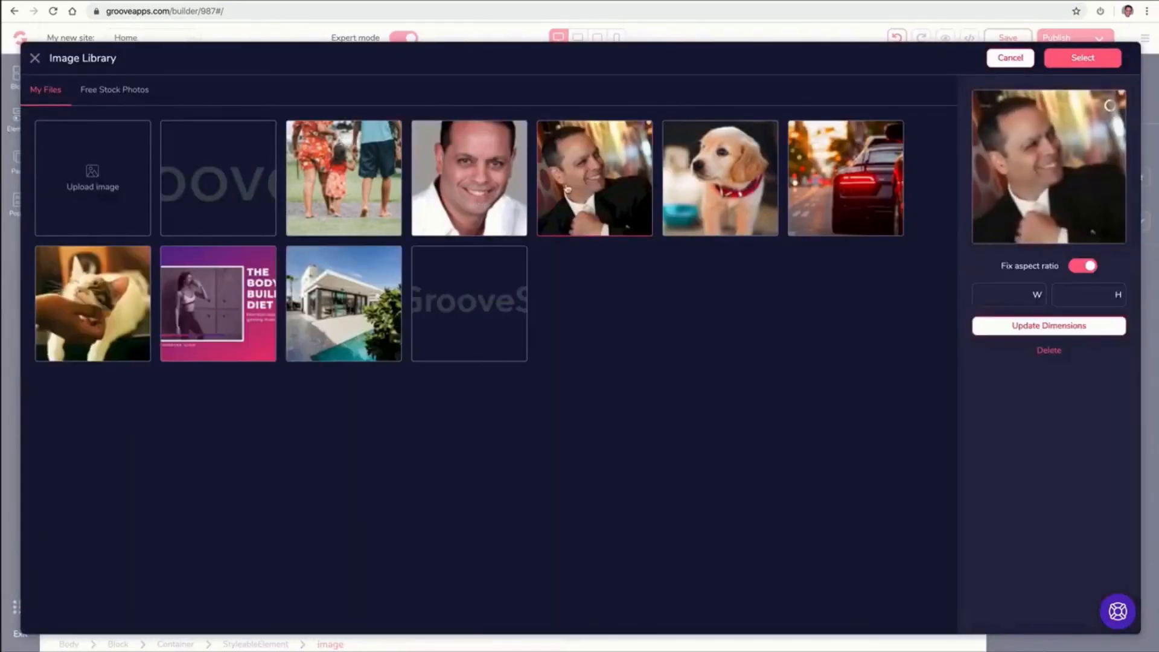
left_click(1073, 59)
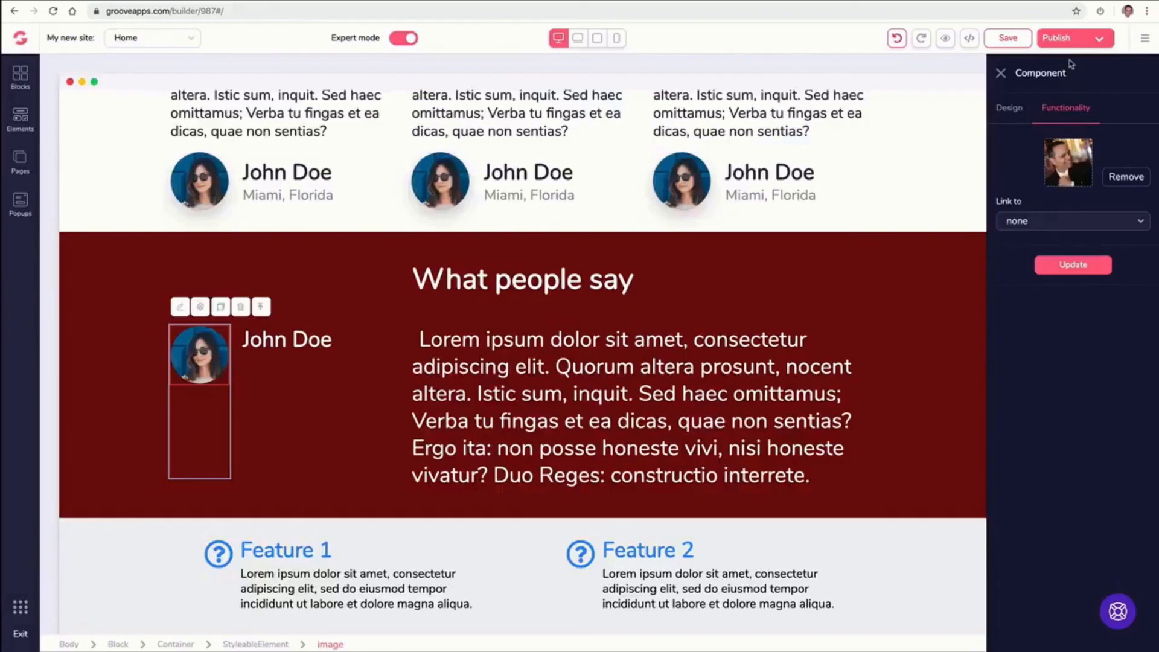
left_click(1072, 269)
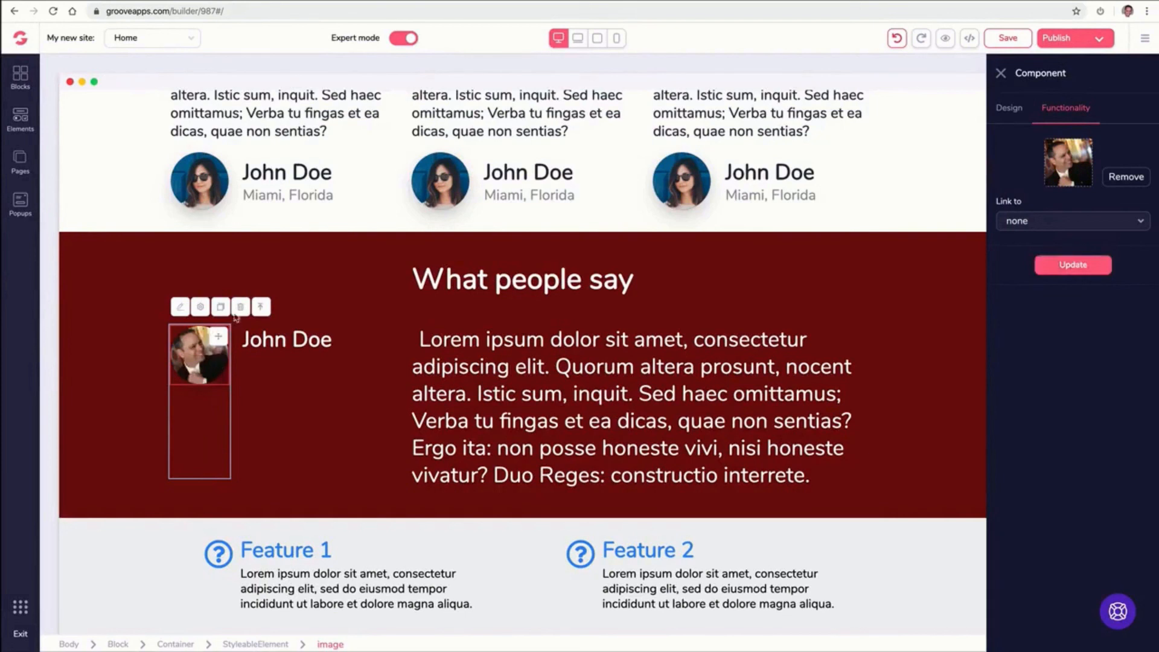
left_click(212, 182)
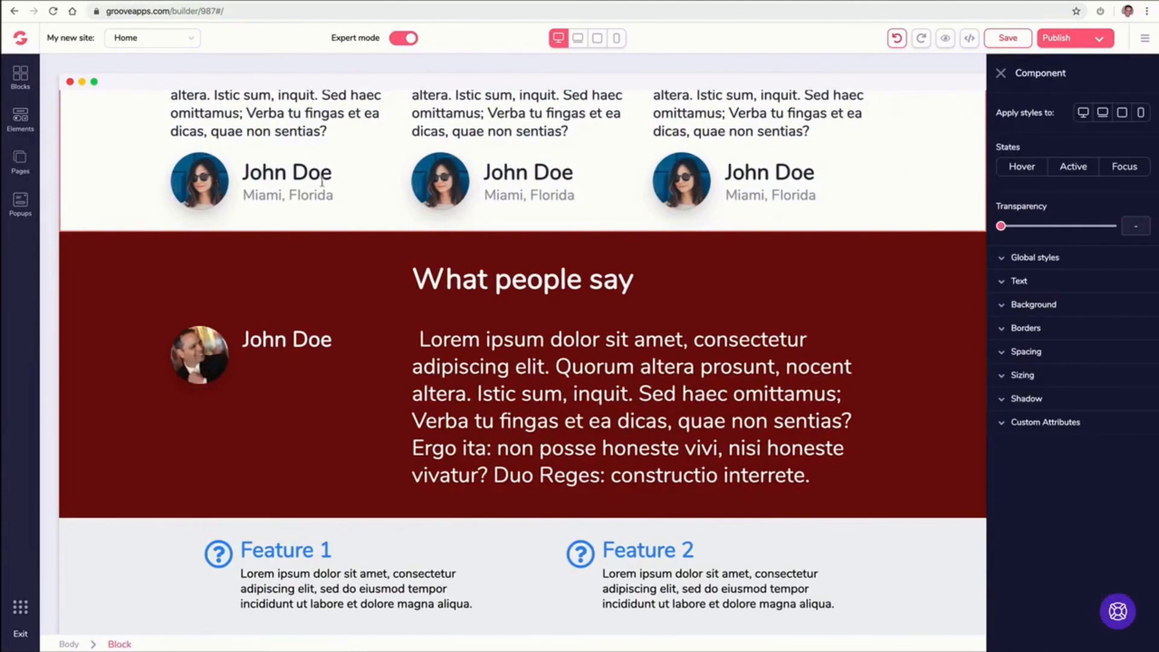
Replace the middle column's testimonial photo with the smiling man image from My Files and update it
left_click(437, 185)
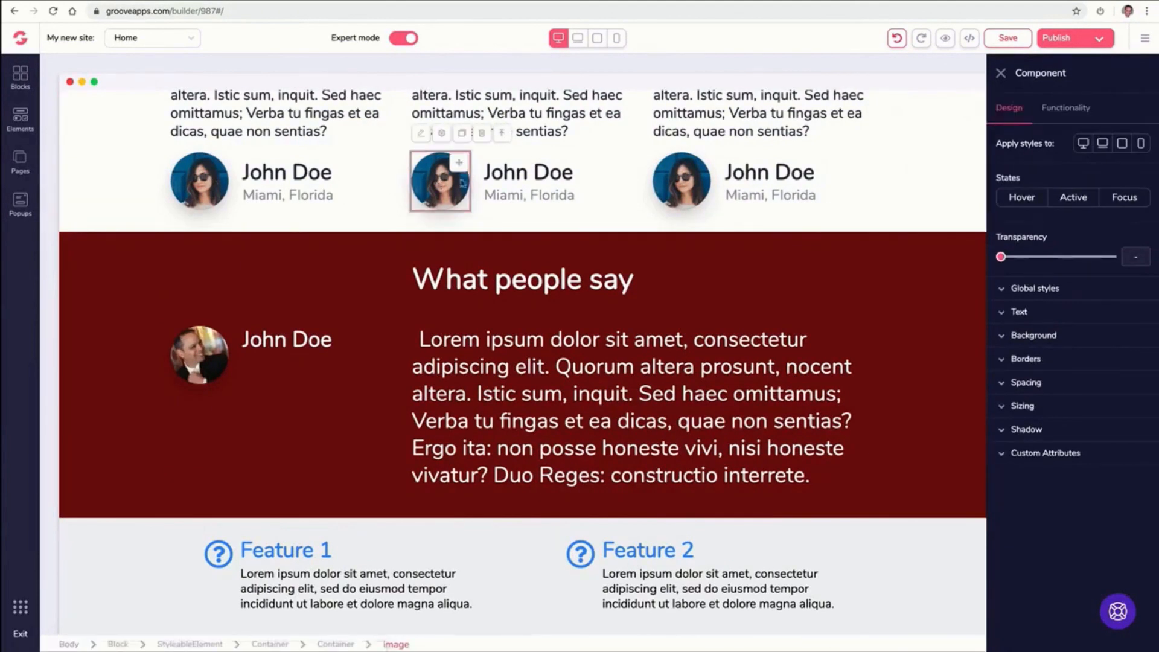
left_click(1066, 108)
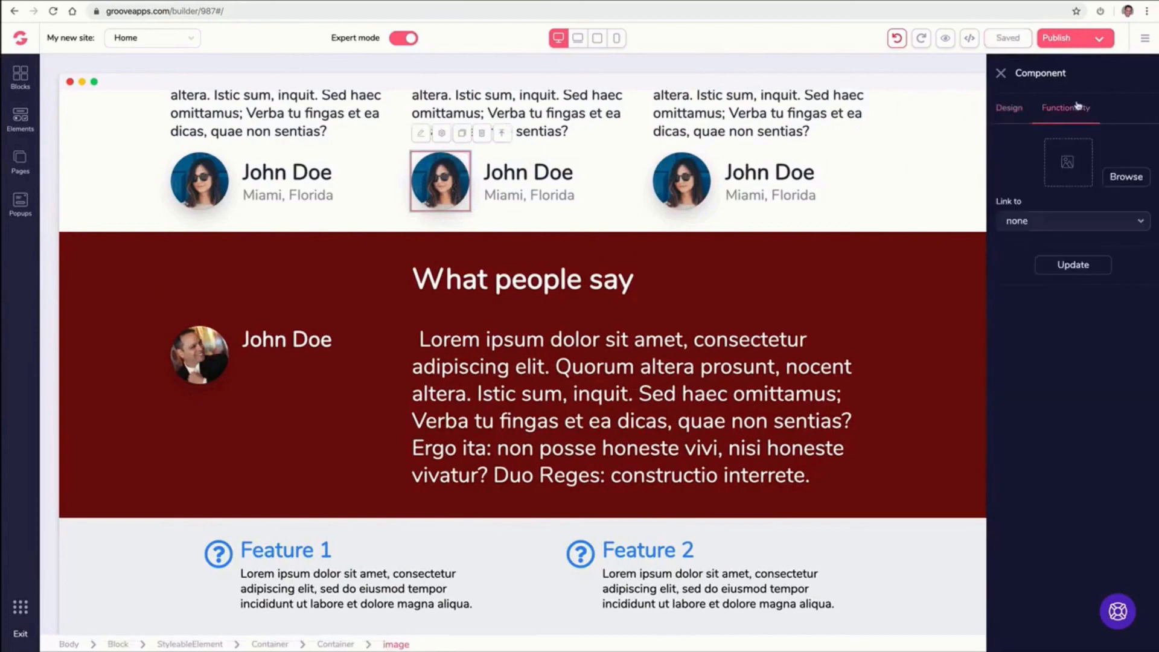
left_click(1131, 176)
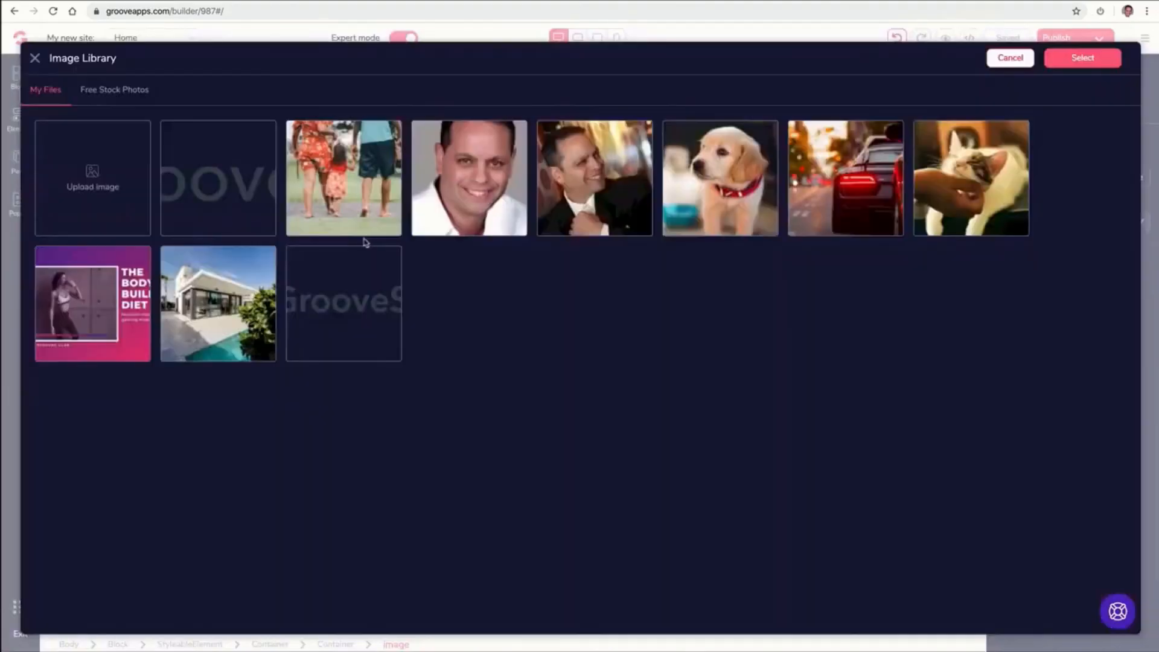
left_click(458, 190)
left_click(1080, 59)
left_click(1067, 266)
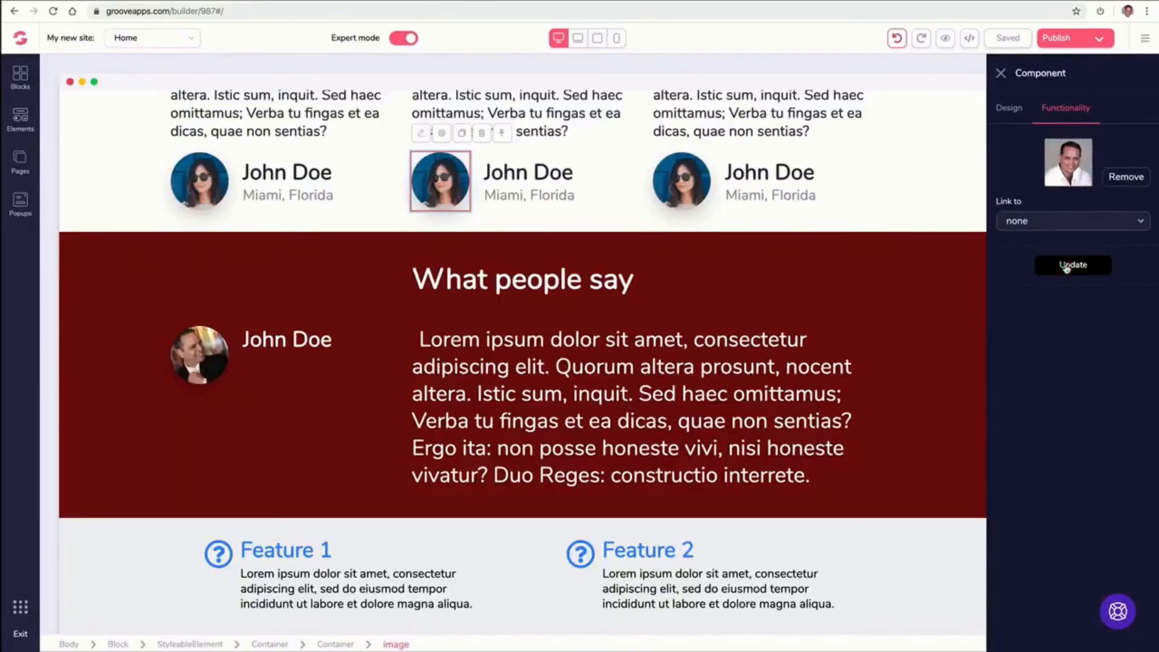
left_click(609, 191)
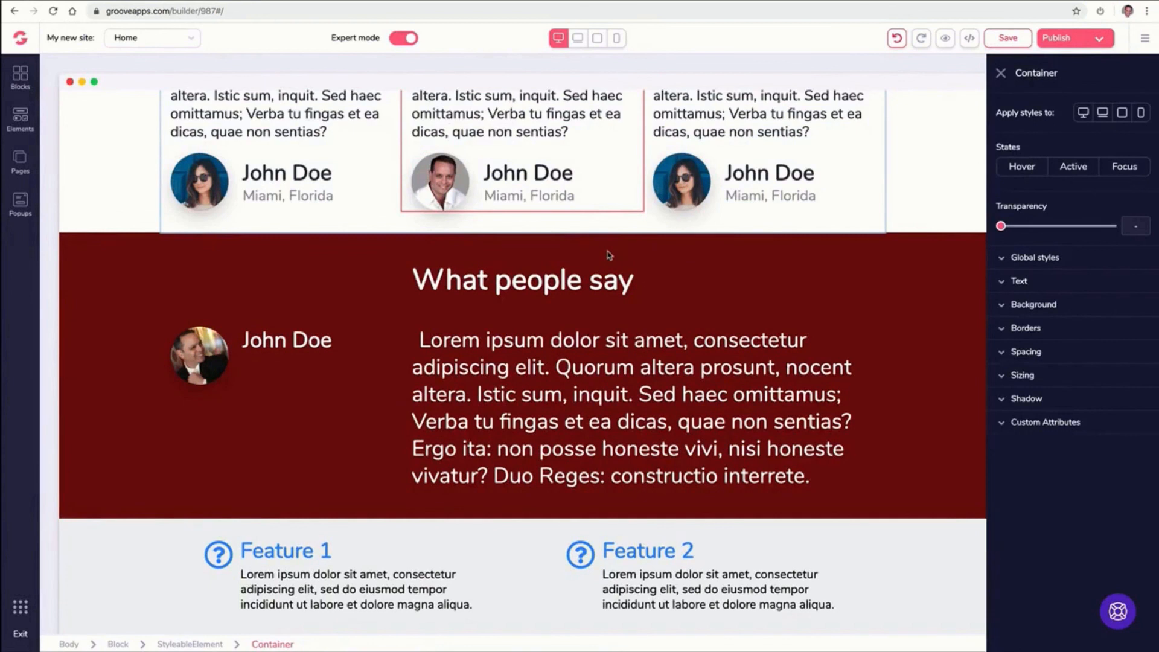
Replace the middle testimonial's quote text with 'My name is' followed by the speaker's name
scroll(608, 254, "up", 3)
left_click(478, 269)
left_click(480, 246)
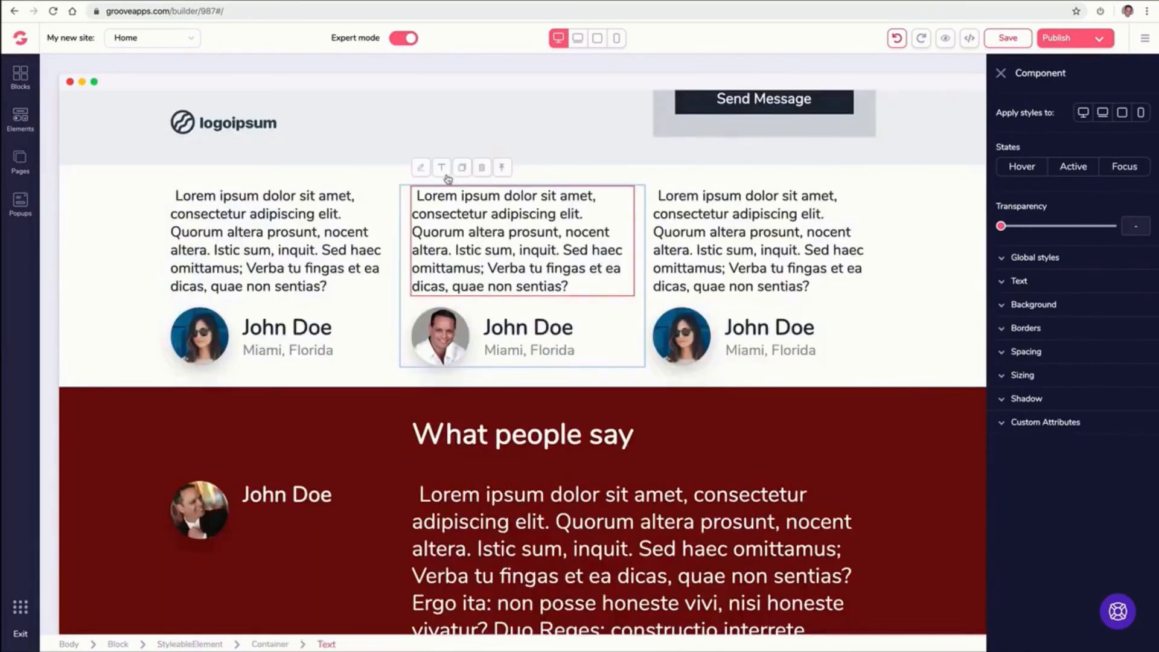
left_click(444, 172)
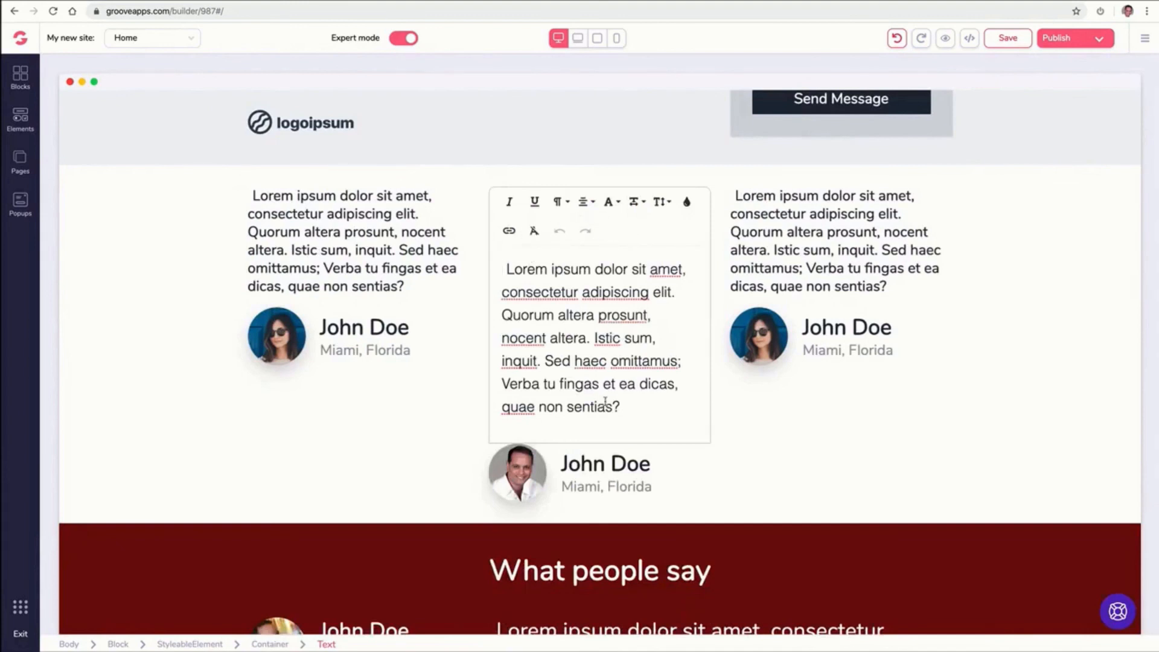
left_click_drag(620, 406, 475, 269)
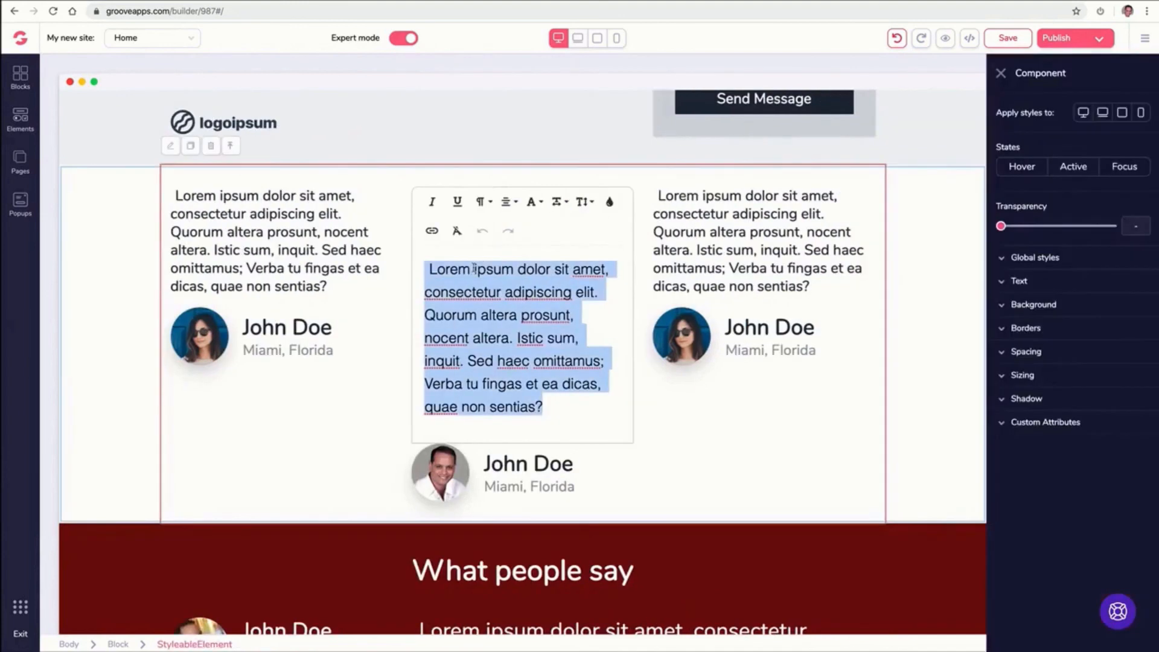
type("My name is Mike Filsaime")
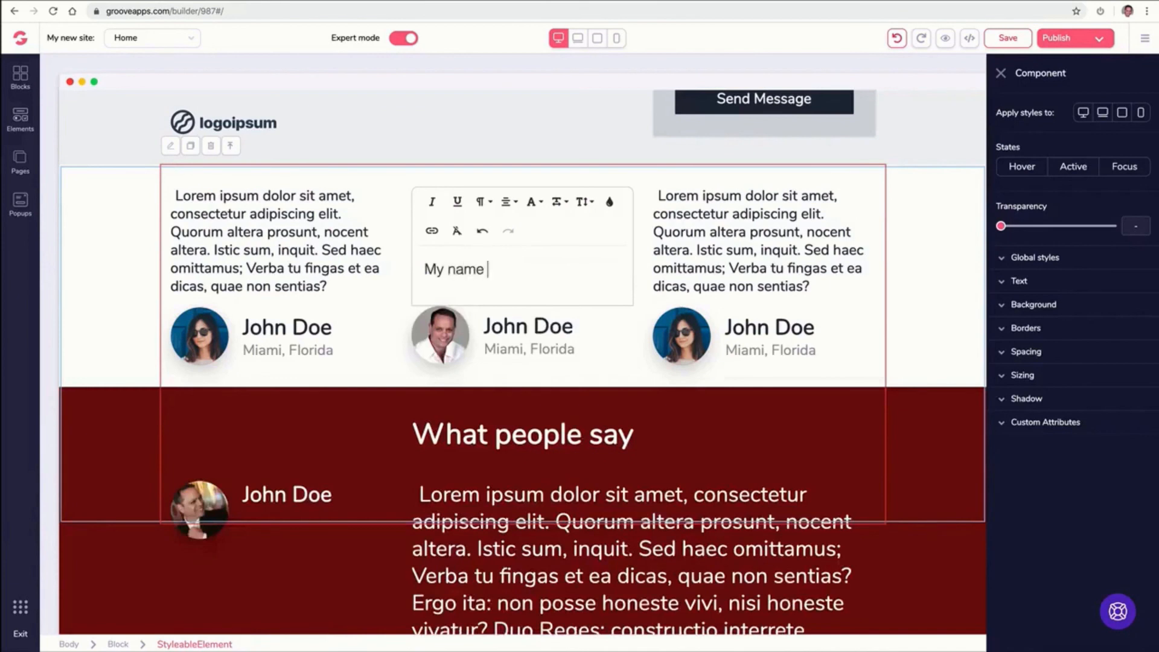
left_click(523, 378)
Select the 'What people say' heading in the dark red testimonial block
scroll(541, 305, "down", 2)
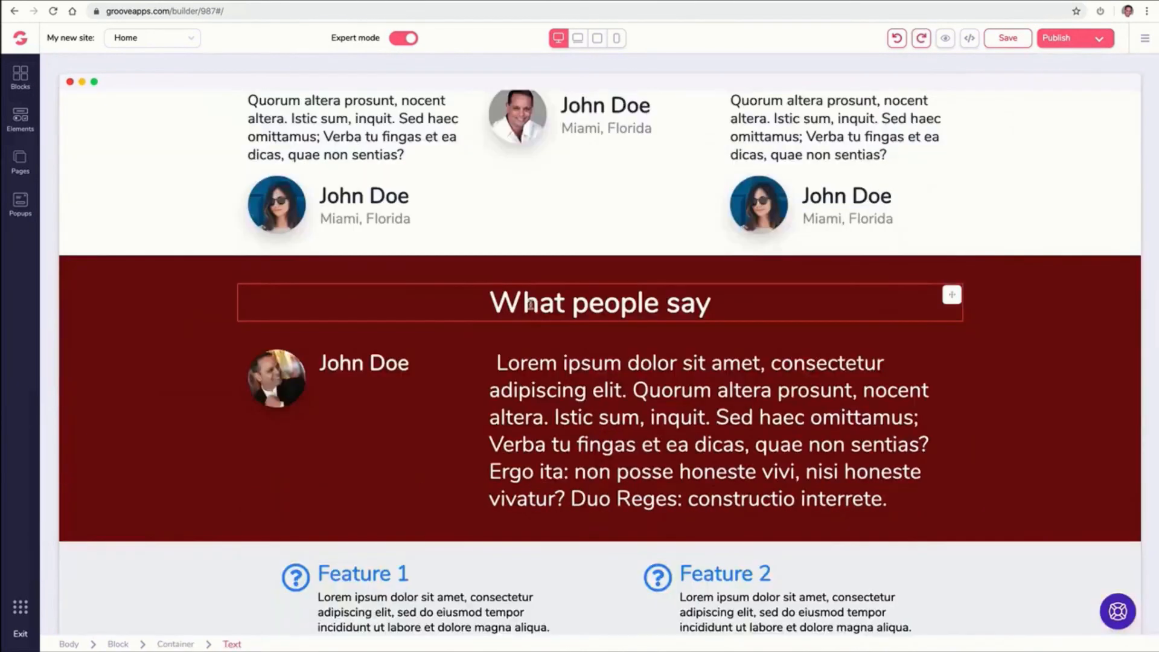
left_click(372, 300)
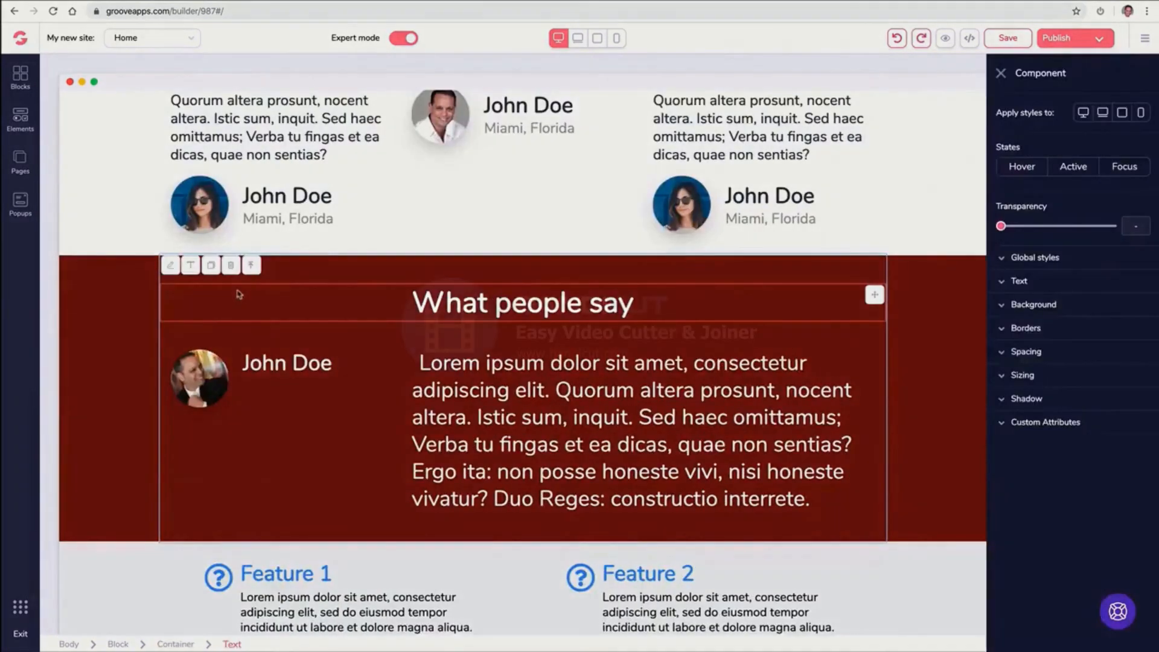